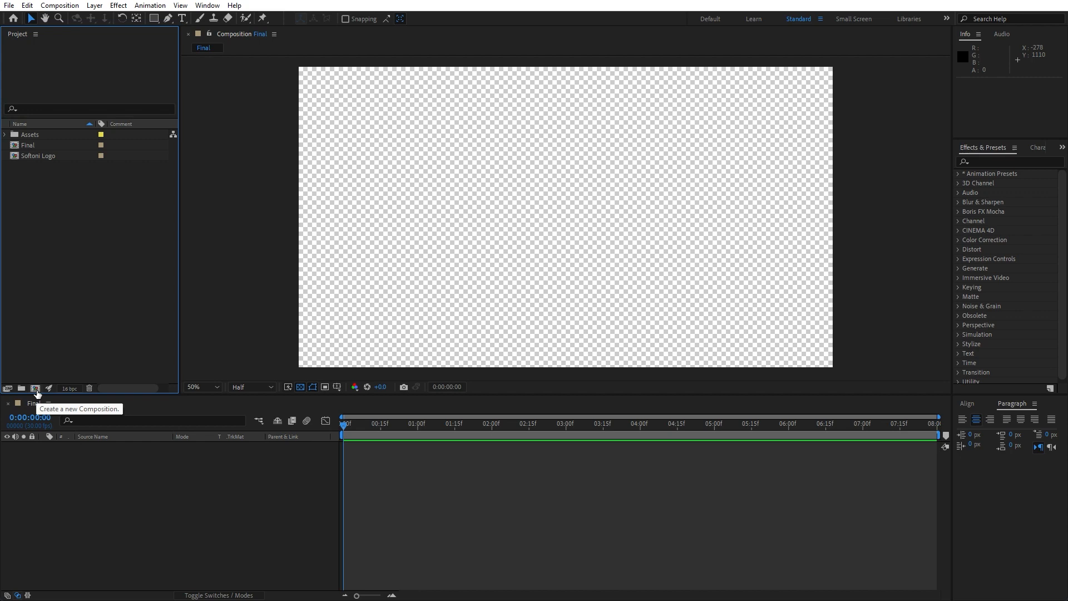
# Create a new composition named Logo with the default settings.
pyautogui.click(35, 389)
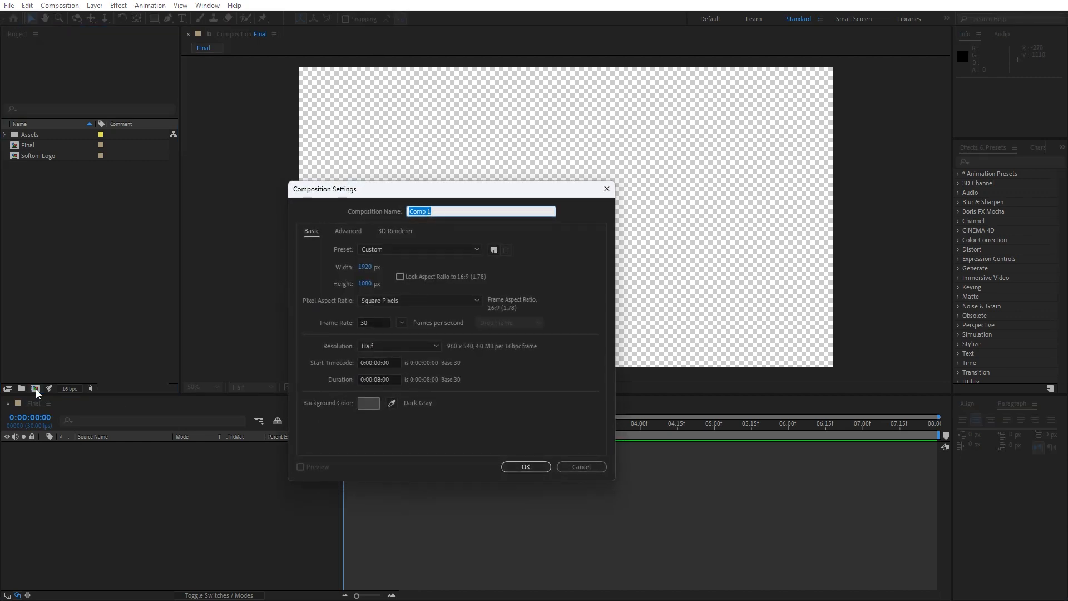
pyautogui.write('Logo')
pyautogui.click(524, 467)
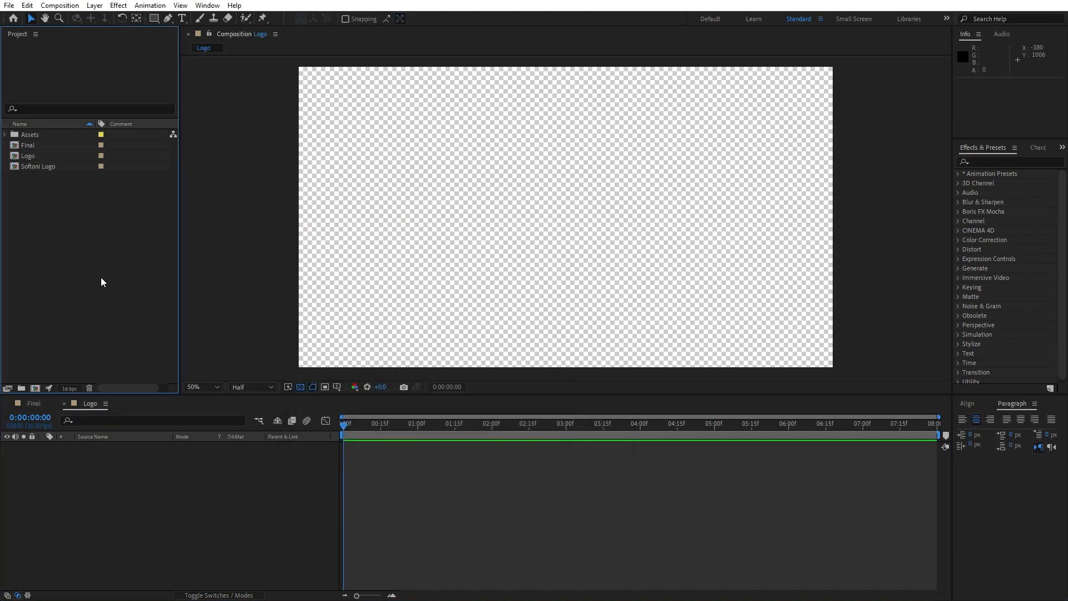
# Place the Softoni Logo composition as a layer in the Logo composition.
pyautogui.click(32, 169)
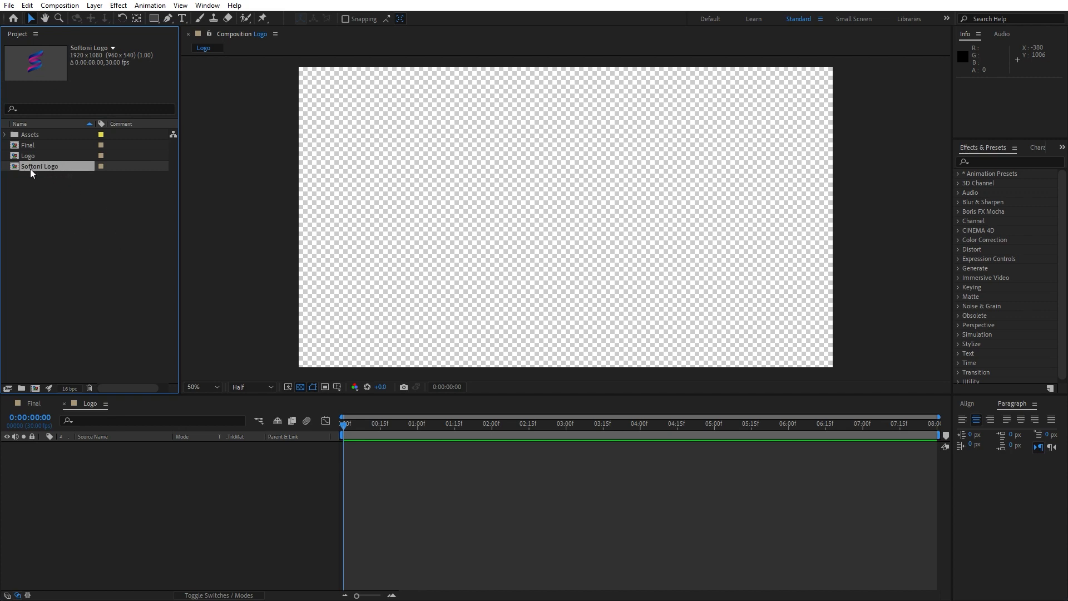
pyautogui.moveTo(35, 168); pyautogui.dragTo(174, 505)
pyautogui.scroll(-2, 560, 284)
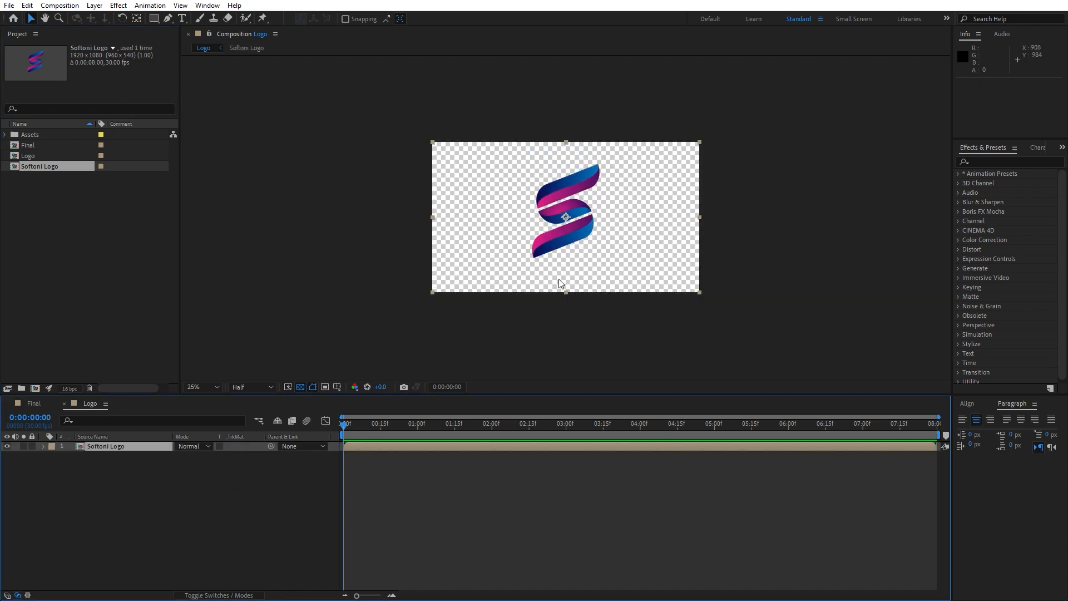
pyautogui.scroll(2, 560, 285)
# Set the Softoni Logo layer's Scale to 90%.
pyautogui.press('s')
pyautogui.moveTo(186, 456); pyautogui.dragTo(178, 456)
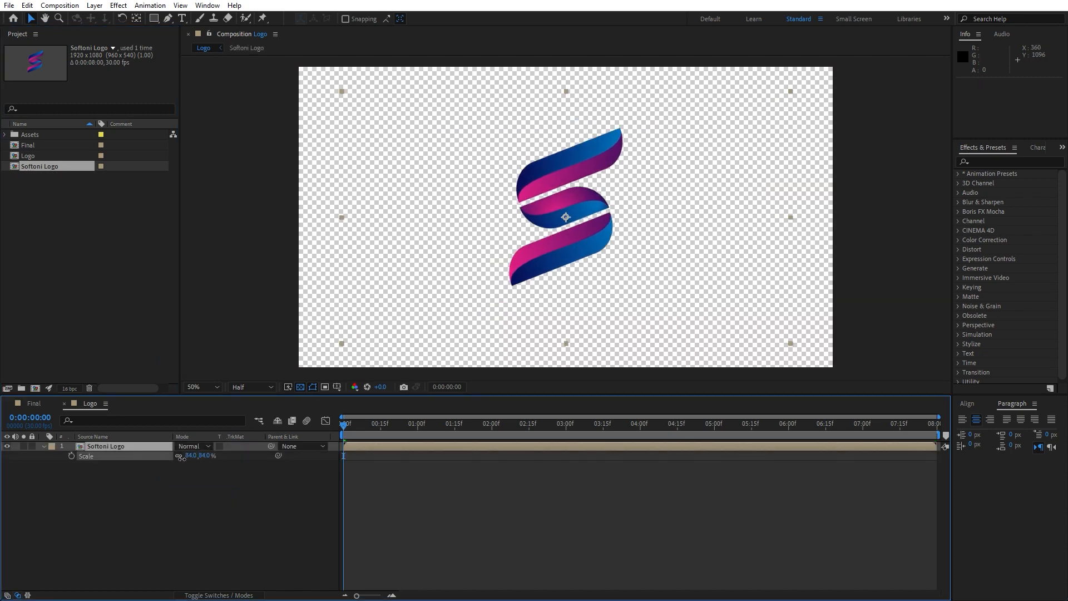
pyautogui.click(188, 456)
pyautogui.write('90')
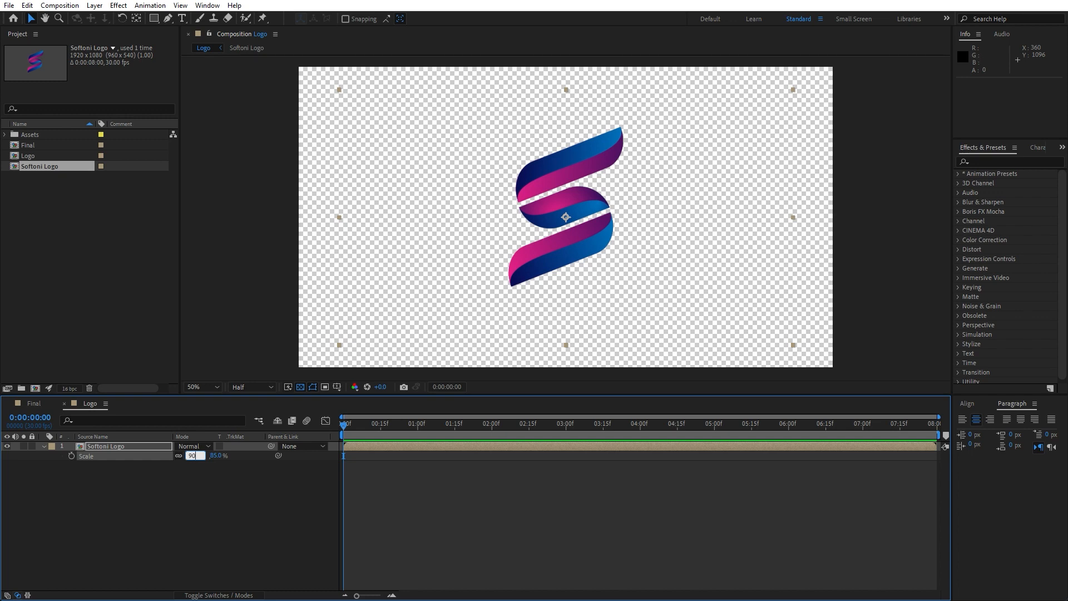
pyautogui.click(185, 497)
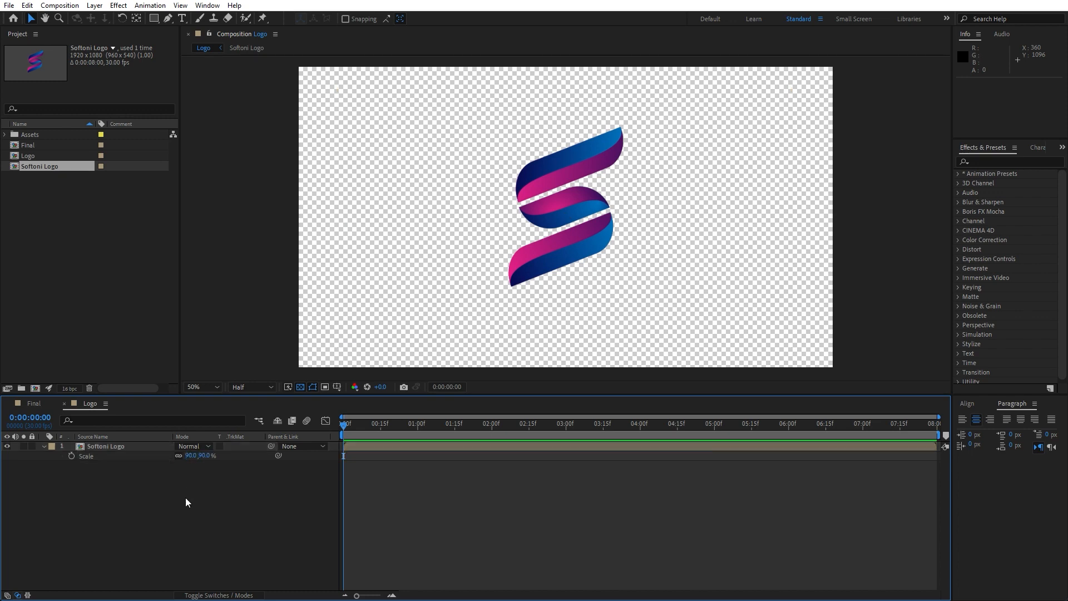
# Close the Logo composition and add it as a layer to the Final composition.
pyautogui.click(64, 403)
pyautogui.click(55, 186)
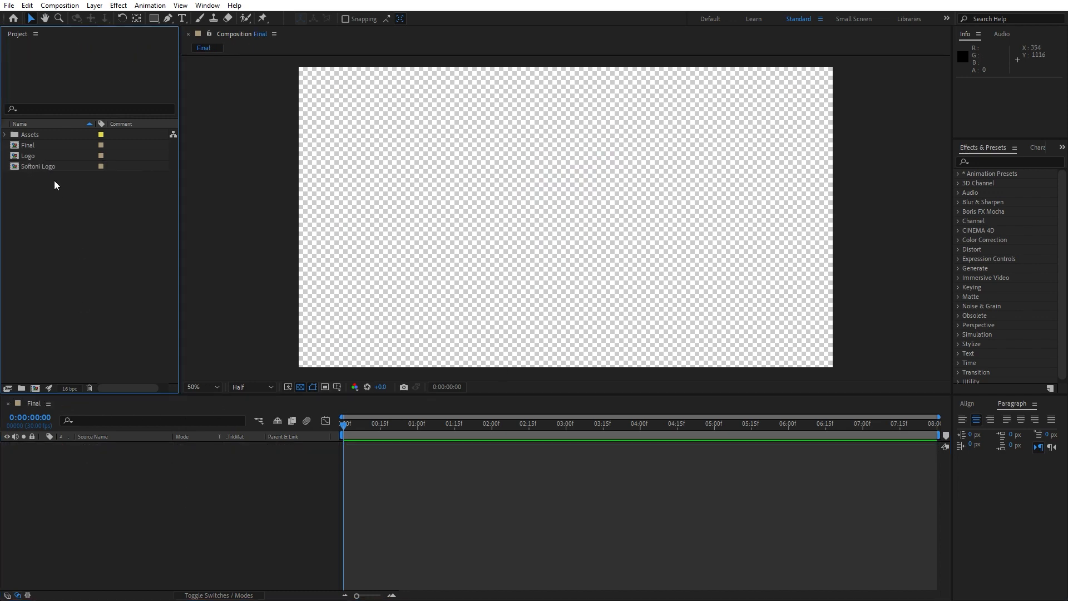
pyautogui.click(28, 155)
pyautogui.moveTo(28, 155); pyautogui.dragTo(191, 505)
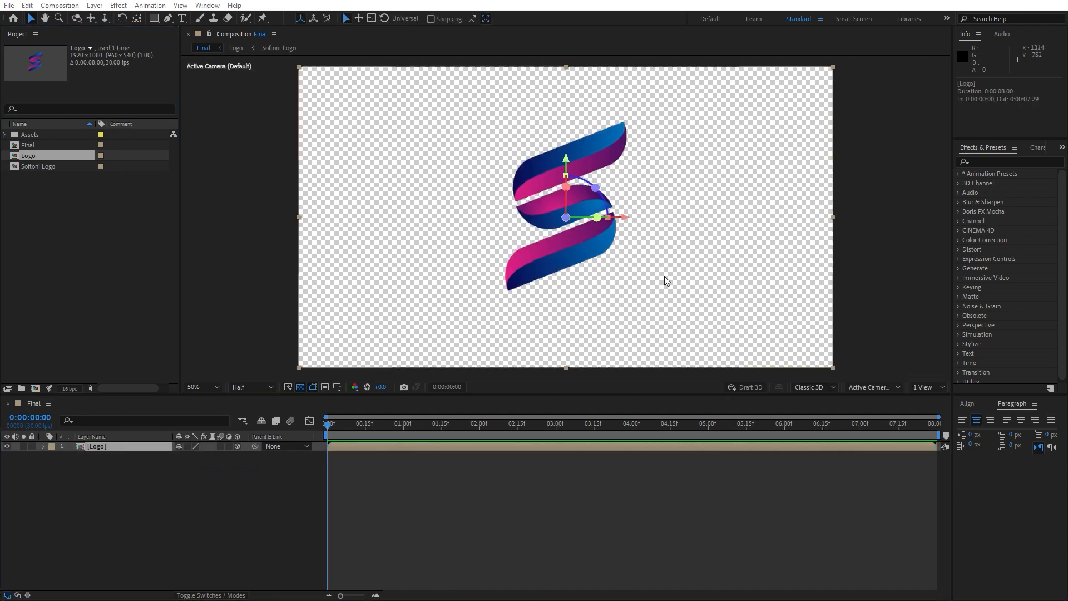
# Find the Bevel Alpha effect and apply it to the Logo layer.
pyautogui.click(1023, 160)
pyautogui.write('be')
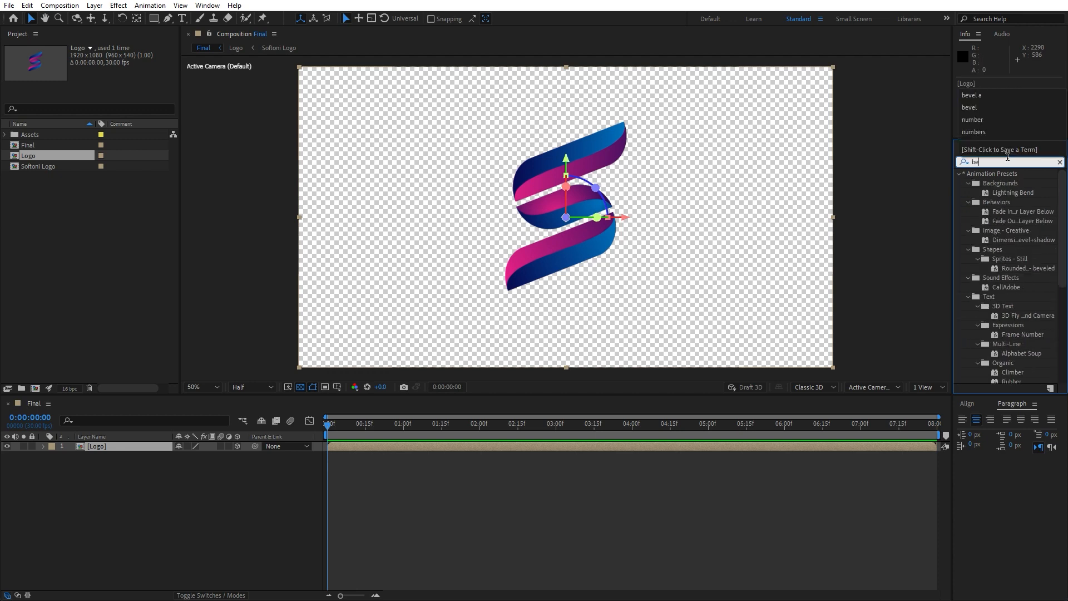
pyautogui.write('vel')
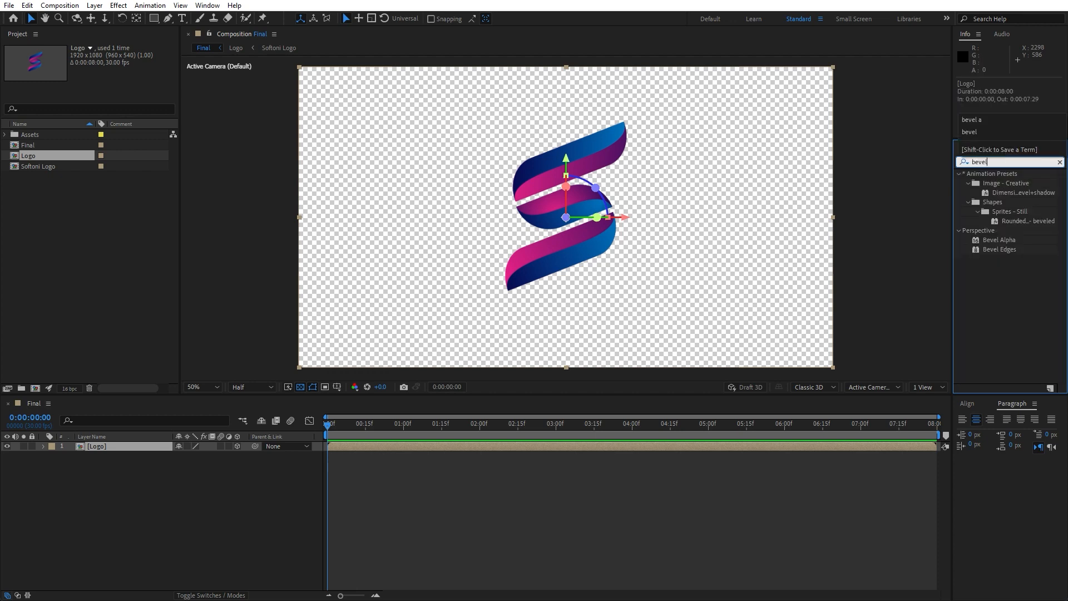
pyautogui.write(' al')
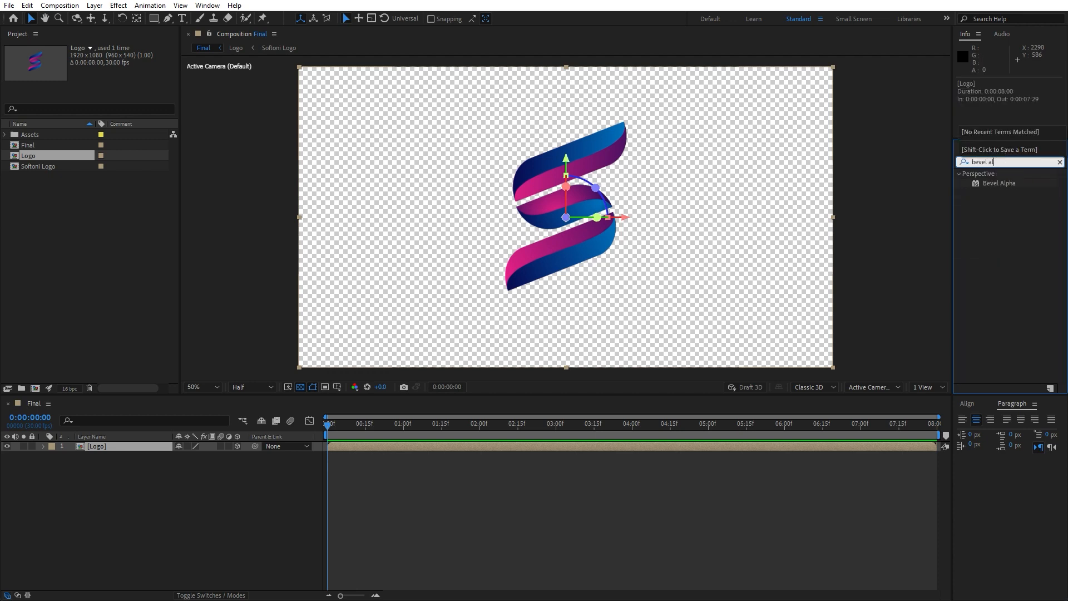
pyautogui.moveTo(1000, 184); pyautogui.dragTo(115, 444)
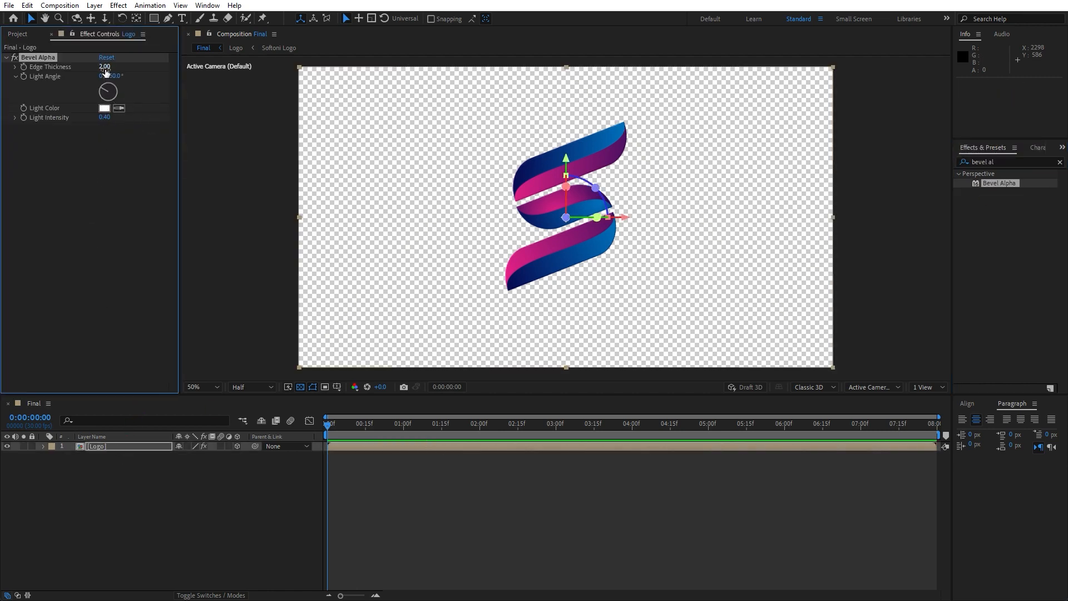
# Set Bevel Alpha's Edge Thickness to 9, Light Angle to 0° and Light Intensity to 0.50.
pyautogui.write('9')
pyautogui.click(109, 155)
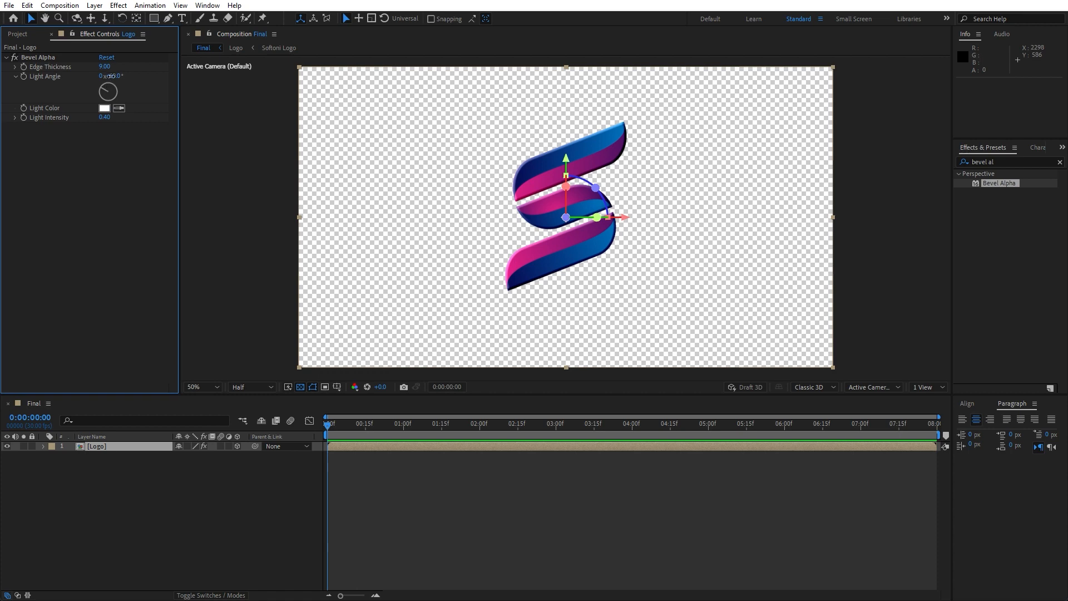
pyautogui.click(112, 77)
pyautogui.write('0')
pyautogui.press('Return')
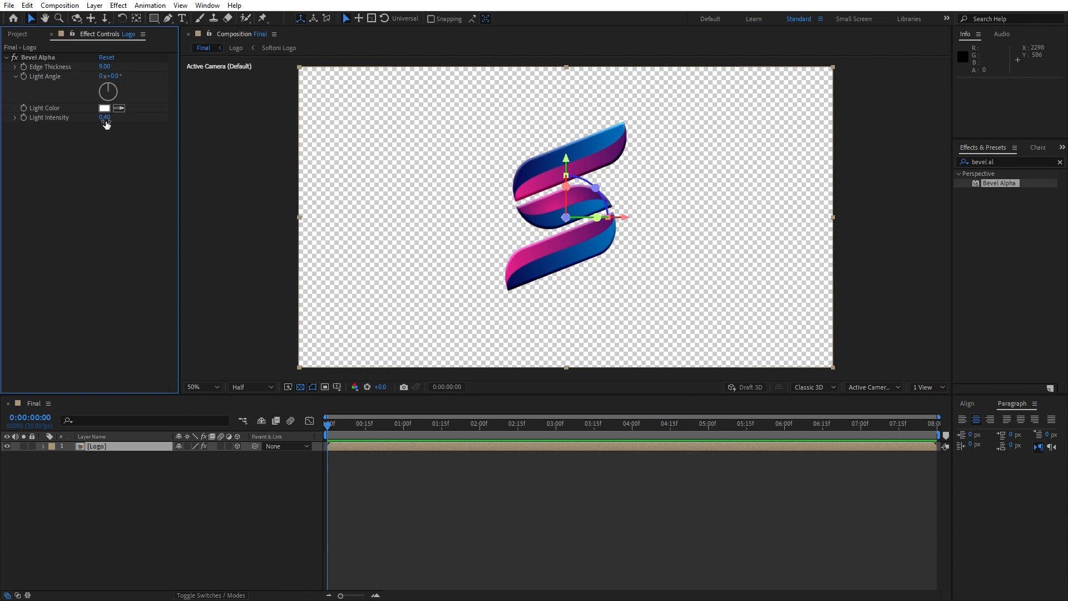
pyautogui.moveTo(106, 125); pyautogui.dragTo(110, 124)
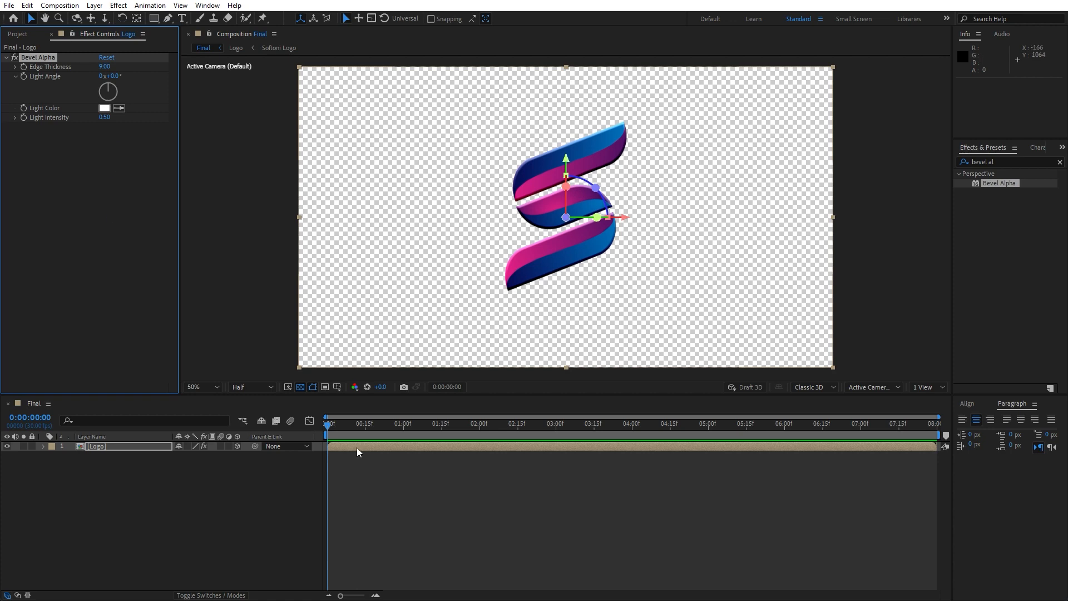
# Inspect the bevelled logo at 100% magnification with the preview resolution set to Full, and return to 50%.
pyautogui.press('/')
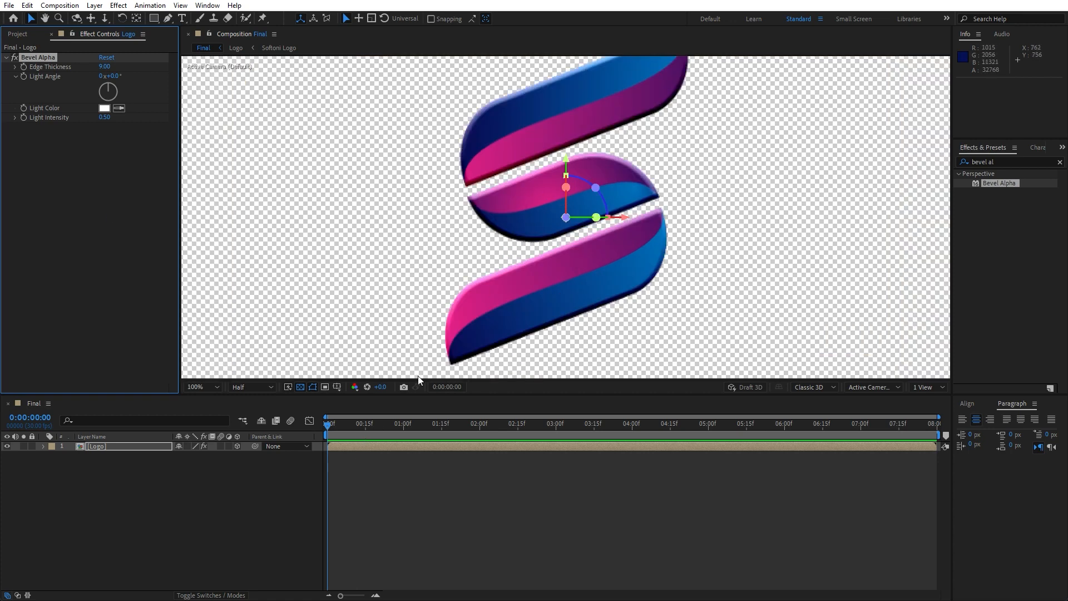
pyautogui.click(252, 387)
pyautogui.click(245, 410)
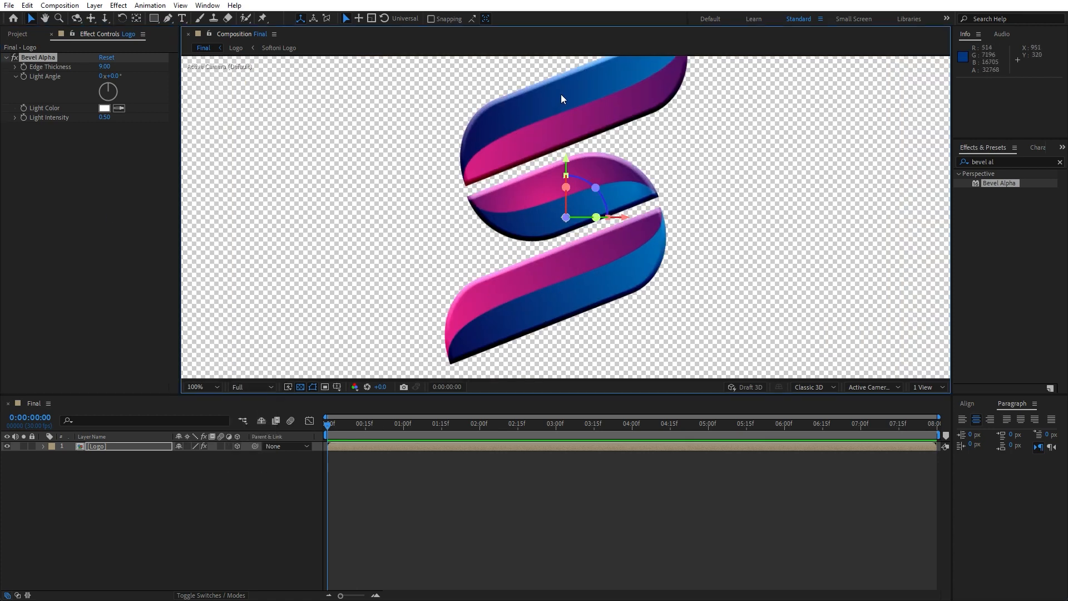
pyautogui.press(',')
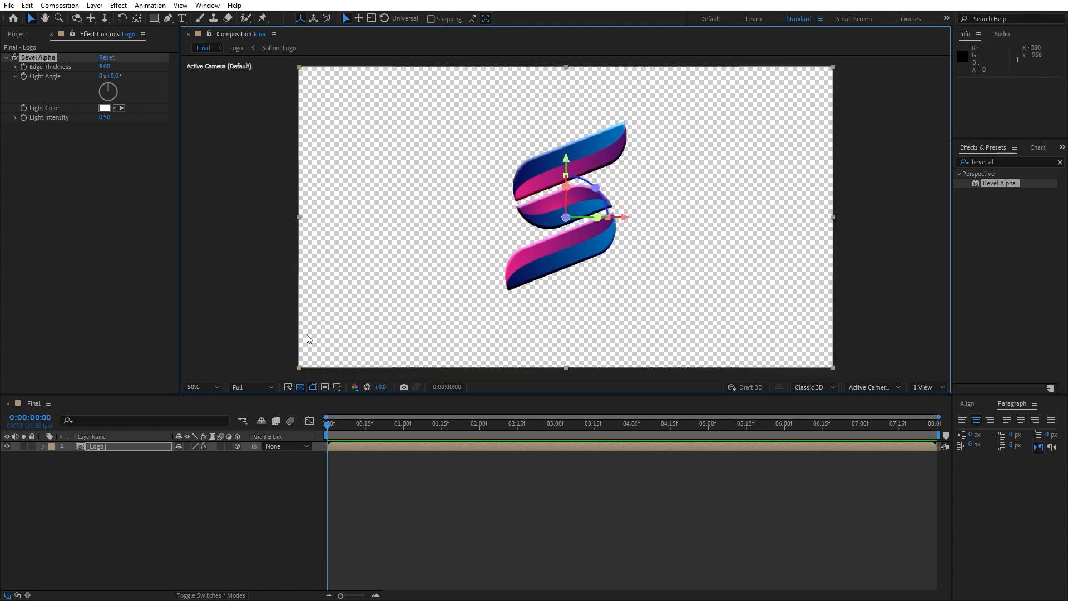
pyautogui.click(128, 497)
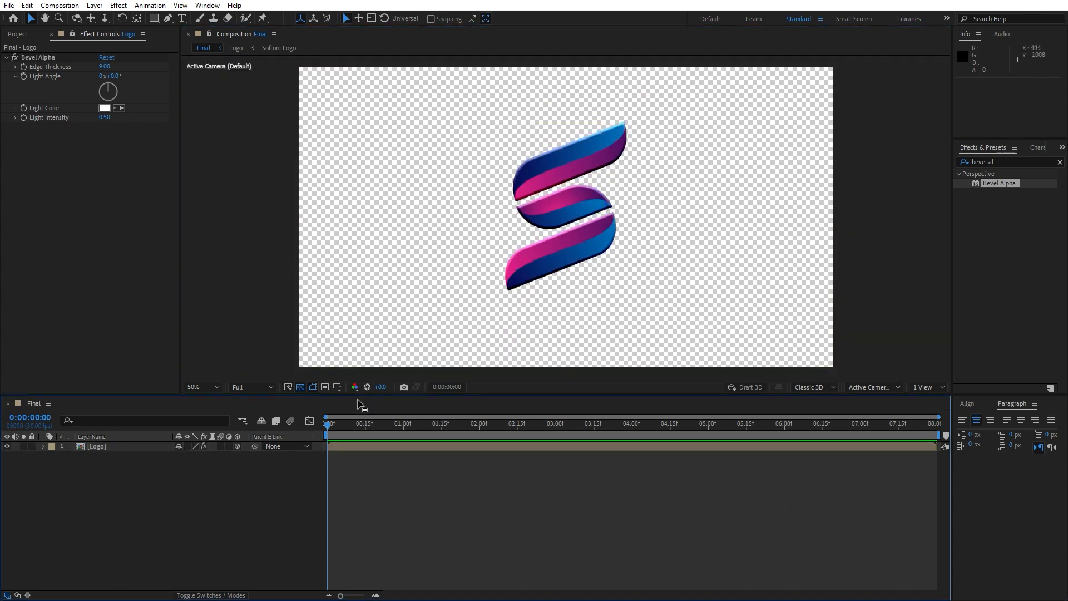
# Show the Logo layer's Position, turn on its 3D Layer switch, and collapse its properties again.
pyautogui.click(109, 446)
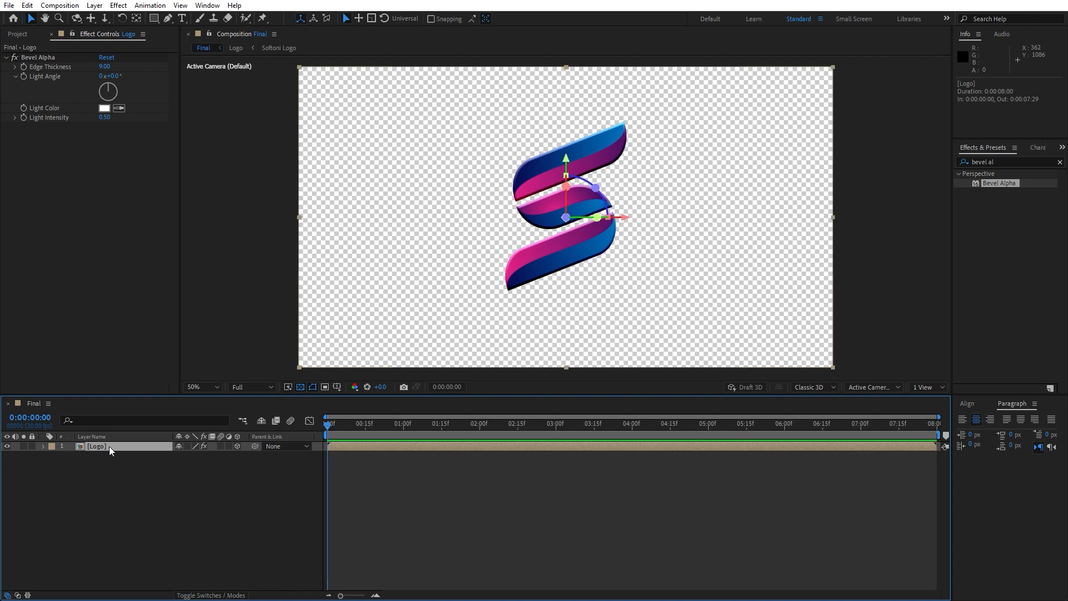
pyautogui.press('p')
pyautogui.click(237, 446)
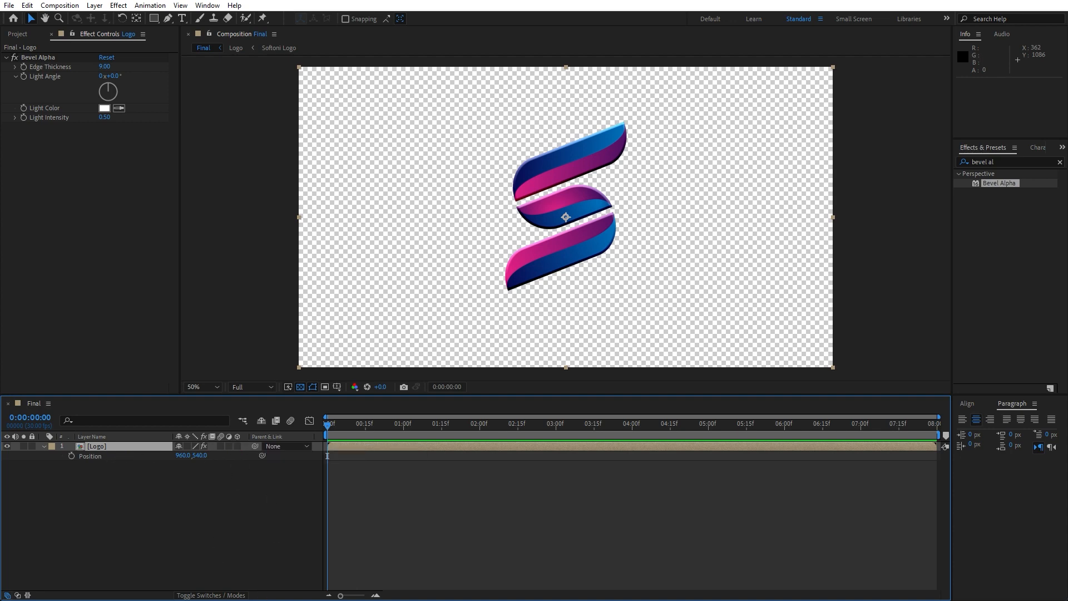
pyautogui.click(189, 595)
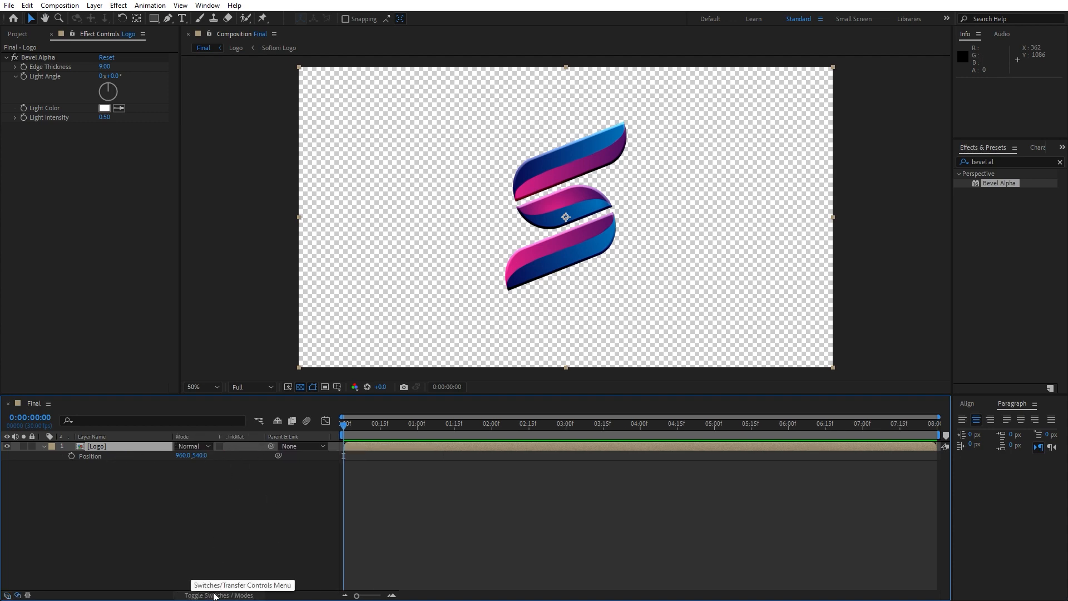
pyautogui.click(214, 595)
pyautogui.click(238, 447)
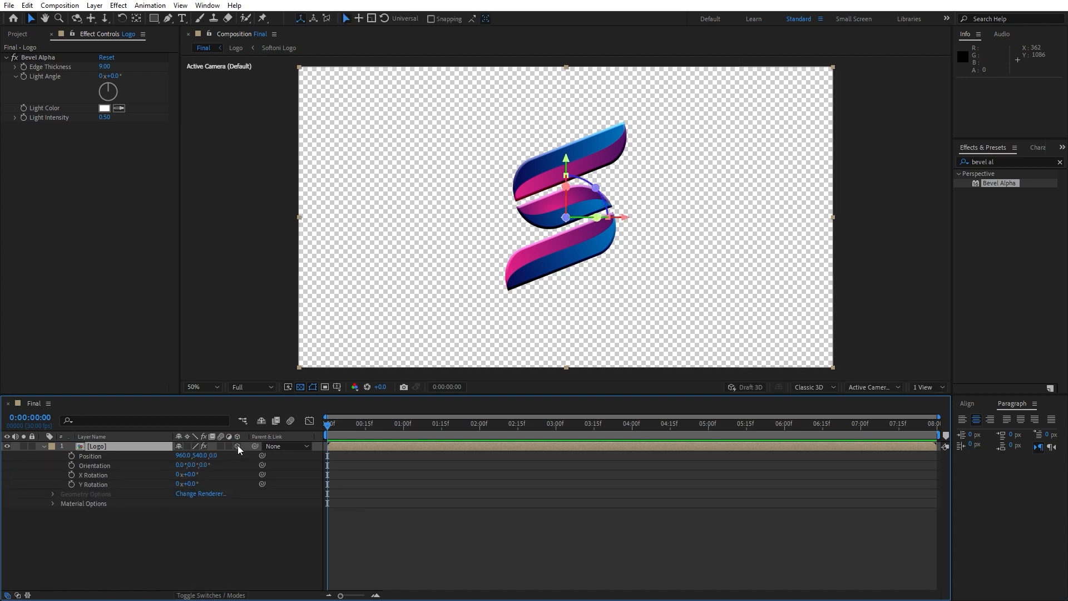
pyautogui.click(43, 445)
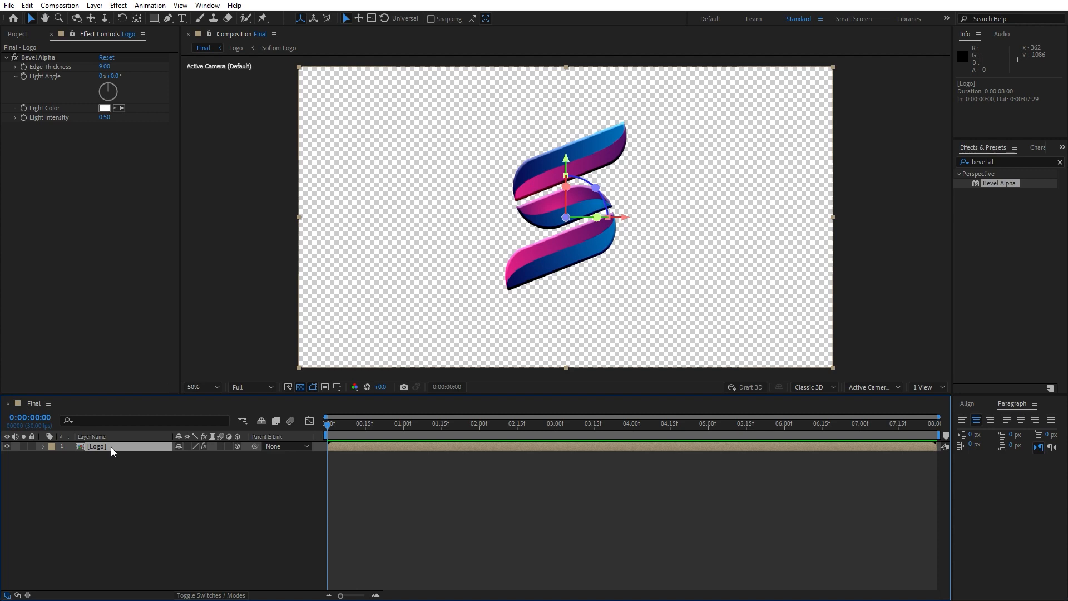
# Rename the Logo layer as Logo 01.
pyautogui.press('Return')
pyautogui.write('01')
pyautogui.click(113, 451)
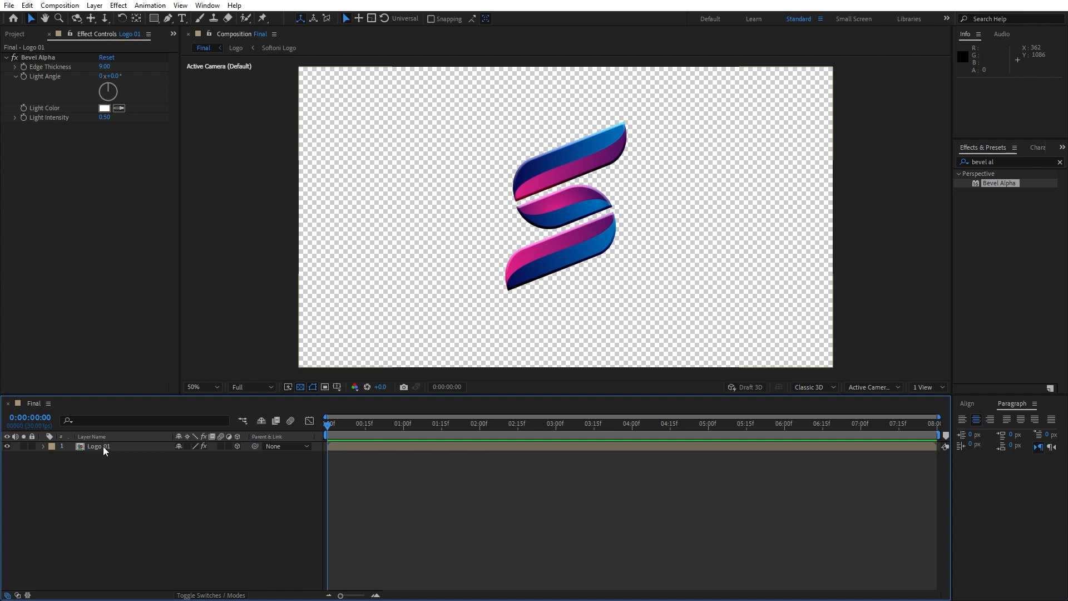
# Duplicate the Logo 01 layer and keep Logo 01 above the copy in the layer stack.
pyautogui.click(104, 448)
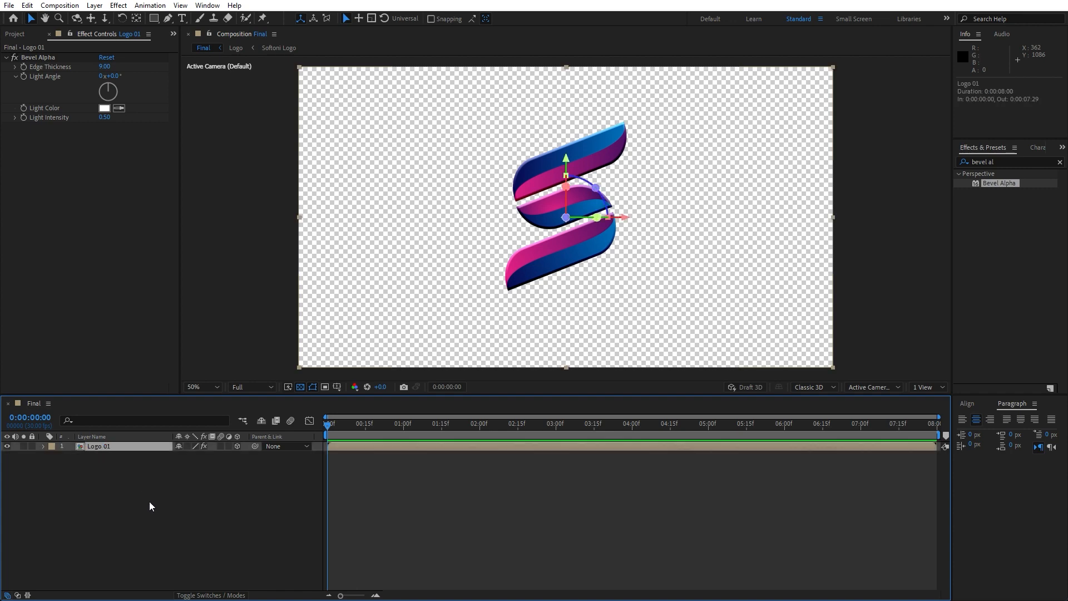
pyautogui.hotkey('ctrl', 'd')
pyautogui.moveTo(111, 449); pyautogui.dragTo(86, 422)
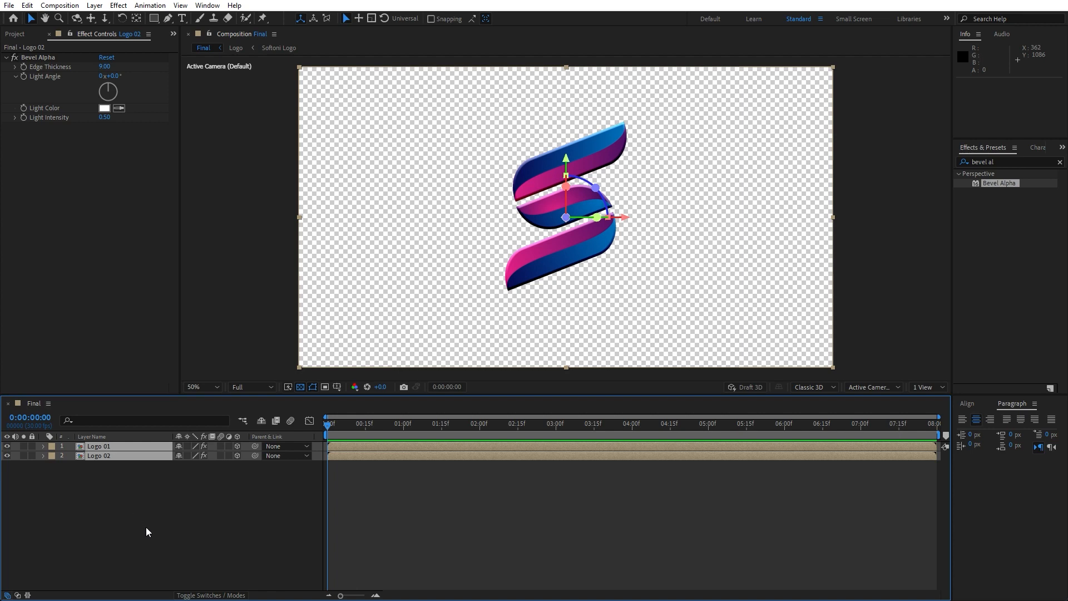
# Show both layers' Position and set the Z position to 1 for Logo 01 and 2 for Logo 02.
pyautogui.press('p')
pyautogui.click(145, 526)
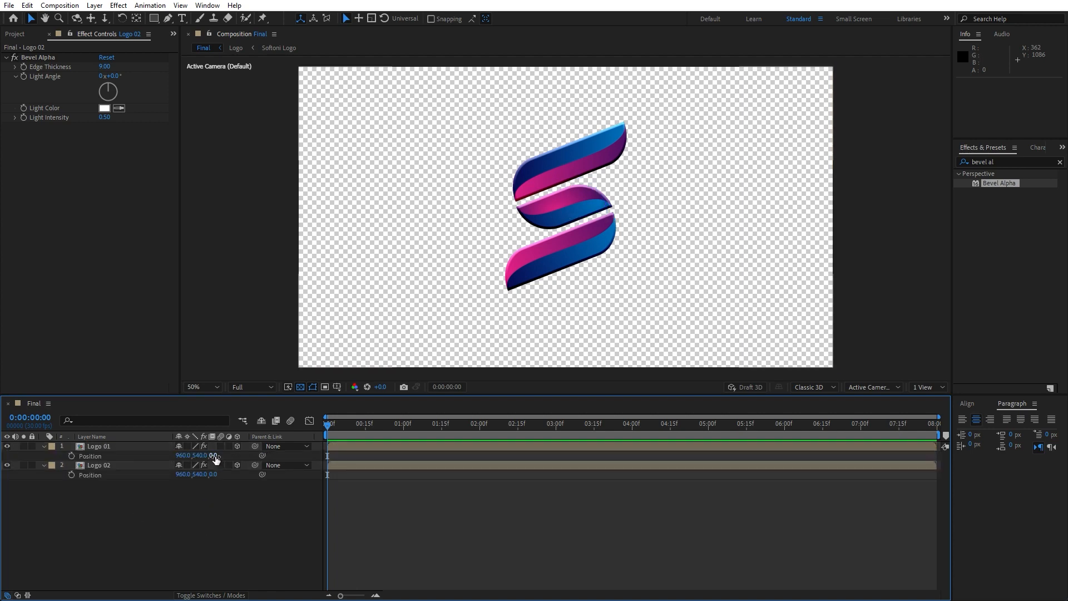
pyautogui.click(213, 456)
pyautogui.write('1')
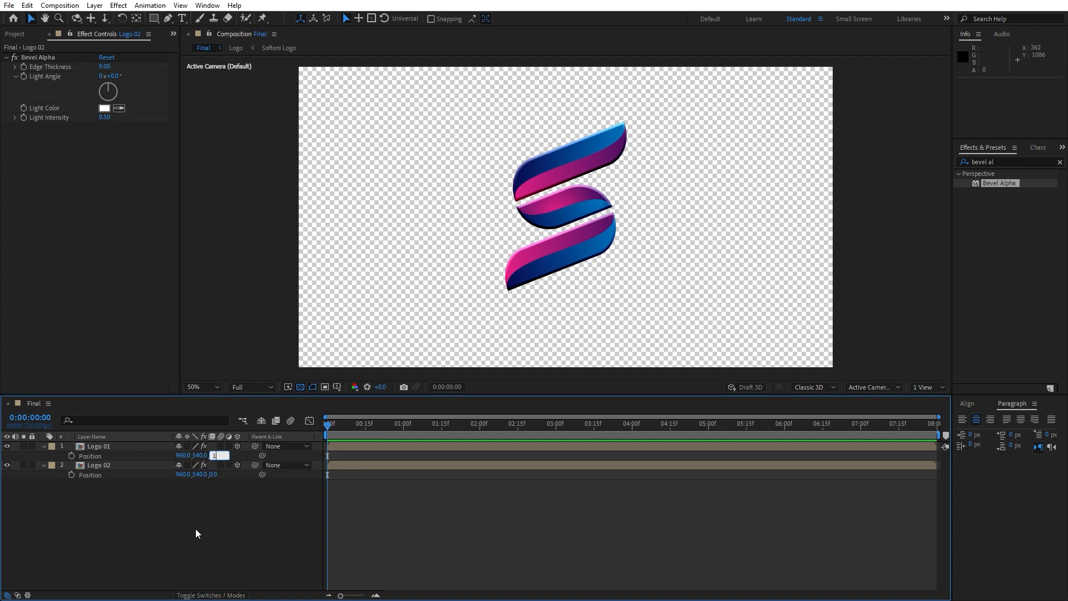
pyautogui.press('Return')
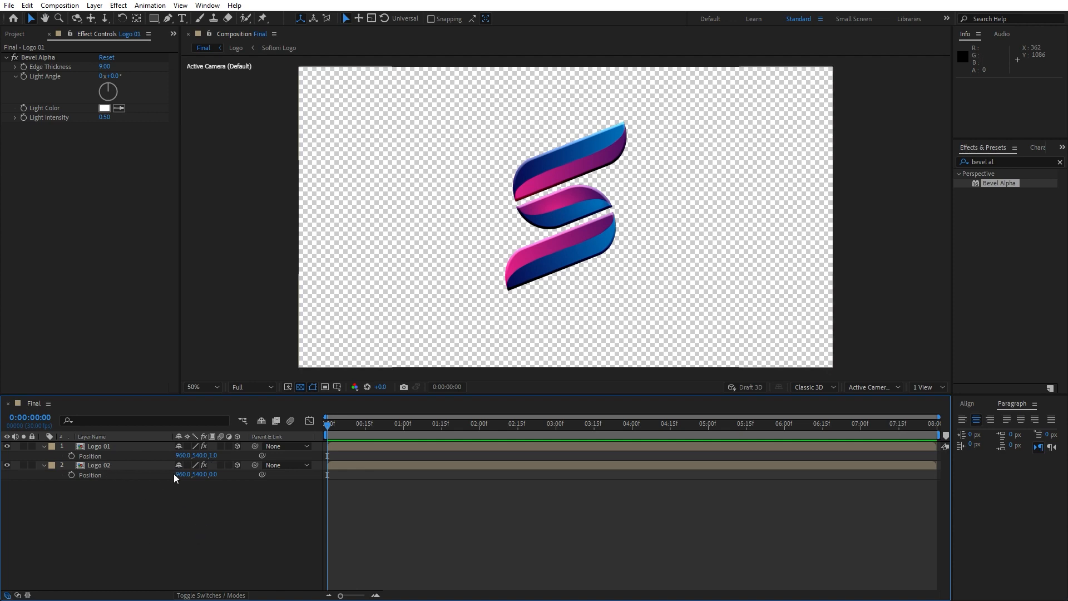
pyautogui.click(213, 474)
pyautogui.write('2')
pyautogui.press('Return')
# Duplicate the Logo 02 layer beneath the original and set the copy's Z position to 3.
pyautogui.click(108, 466)
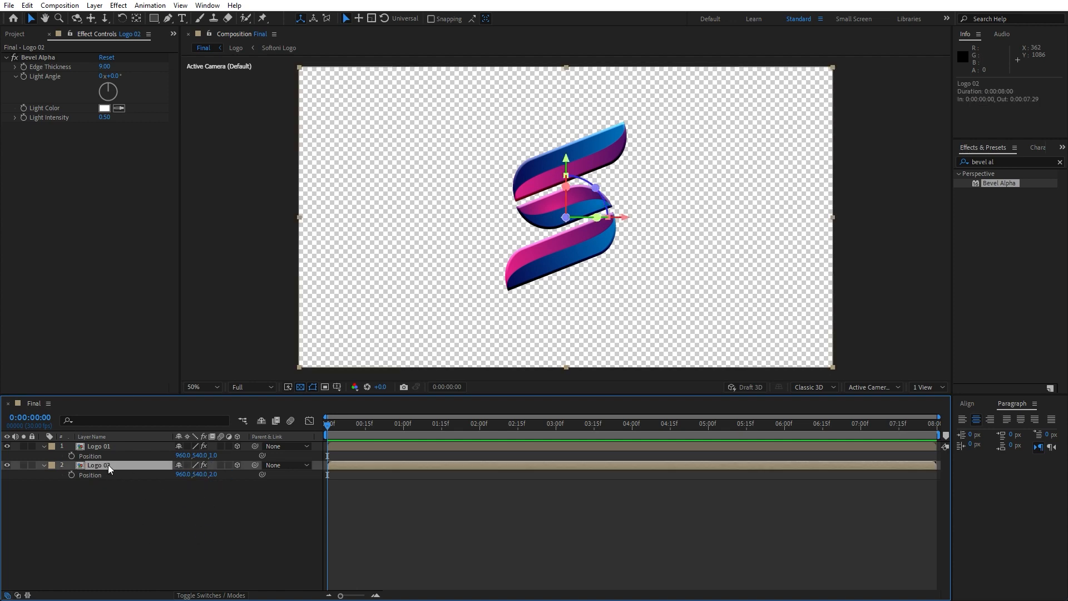
pyautogui.hotkey('ctrl', 'd')
pyautogui.moveTo(108, 466); pyautogui.dragTo(112, 505)
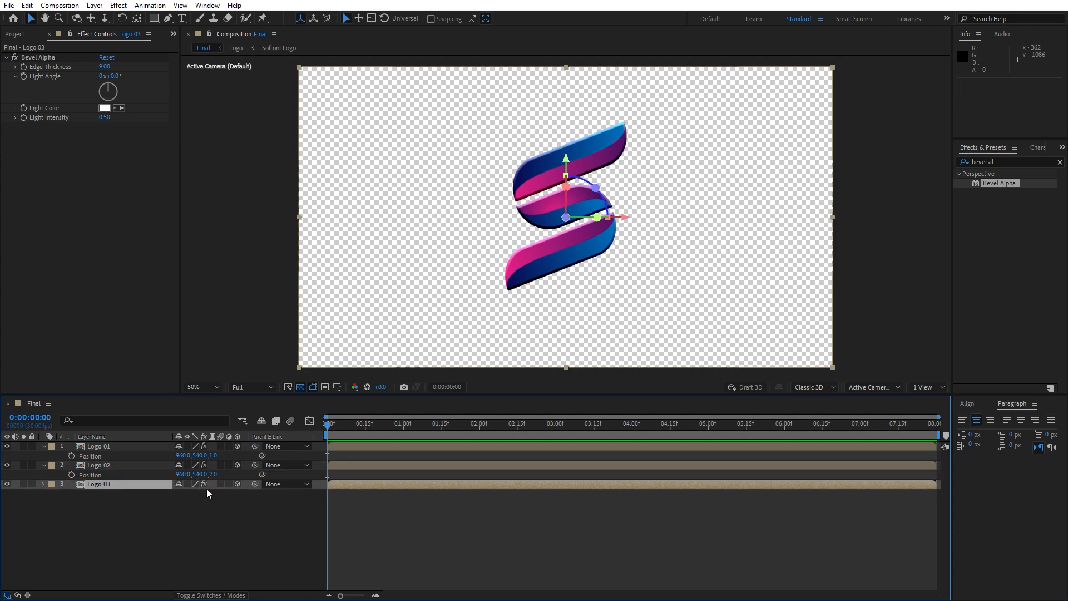
pyautogui.press('p')
pyautogui.click(214, 494)
pyautogui.write('3')
pyautogui.click(209, 537)
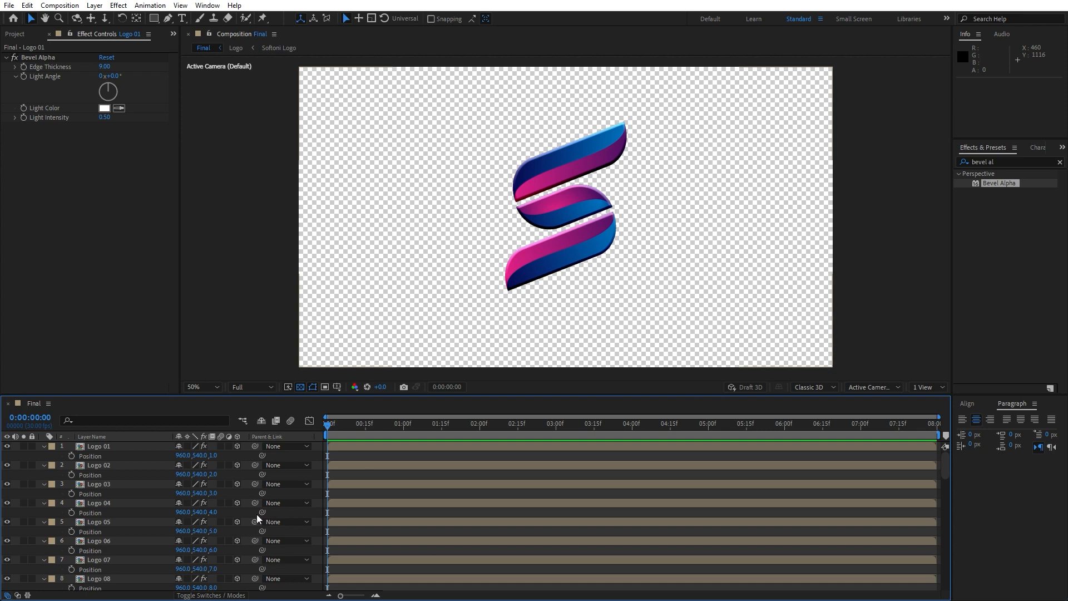
pyautogui.scroll(-15, 174, 523)
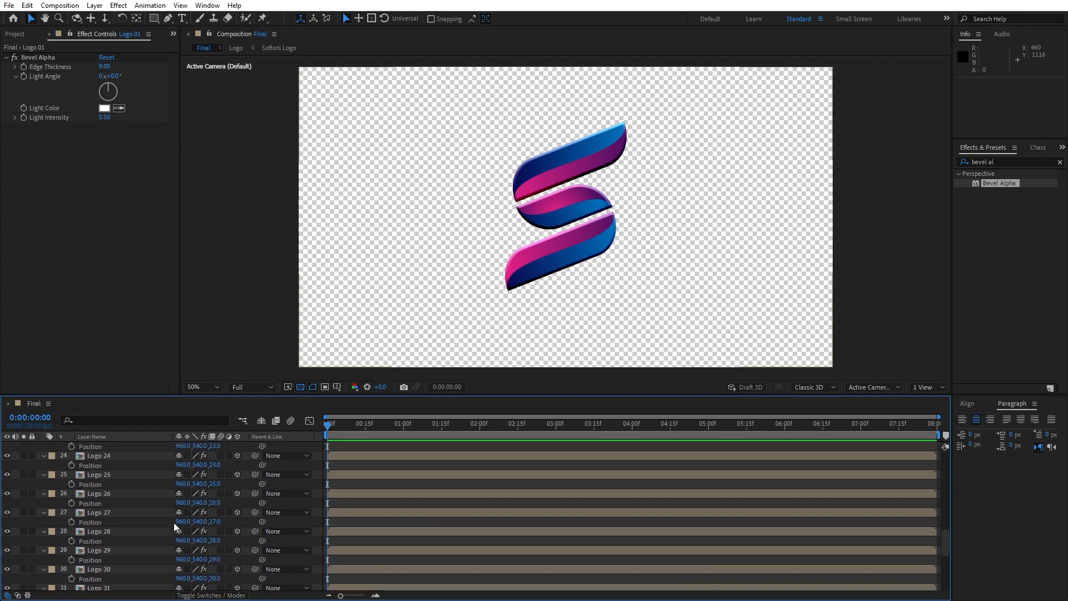
# Check the layer order and Z position sequence through the whole logo stack, from Logo 01 to Logo 40.
pyautogui.scroll(5, 172, 534)
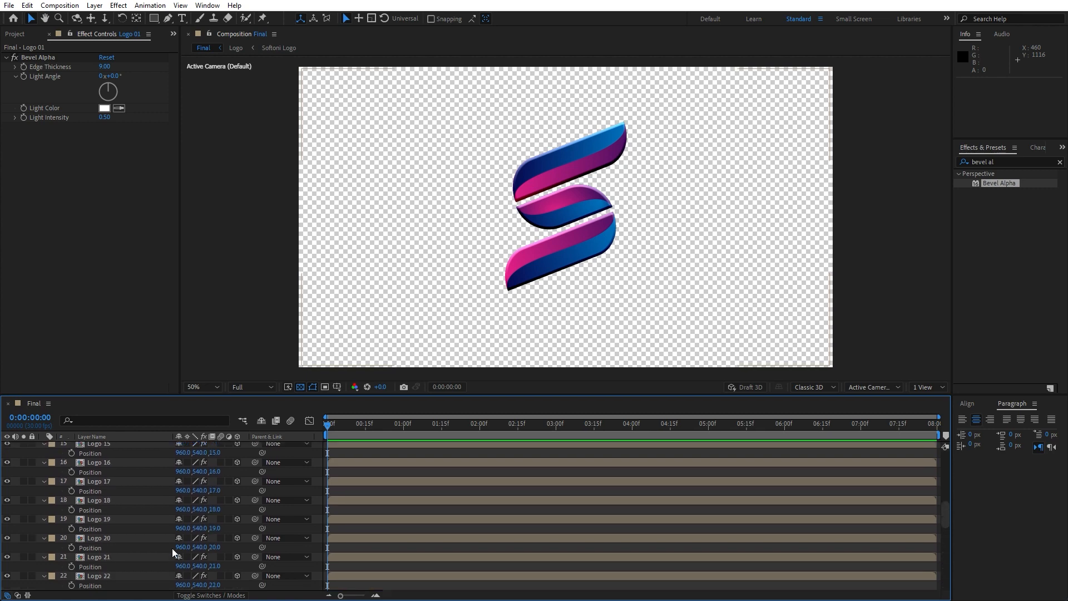
pyautogui.scroll(10, 172, 549)
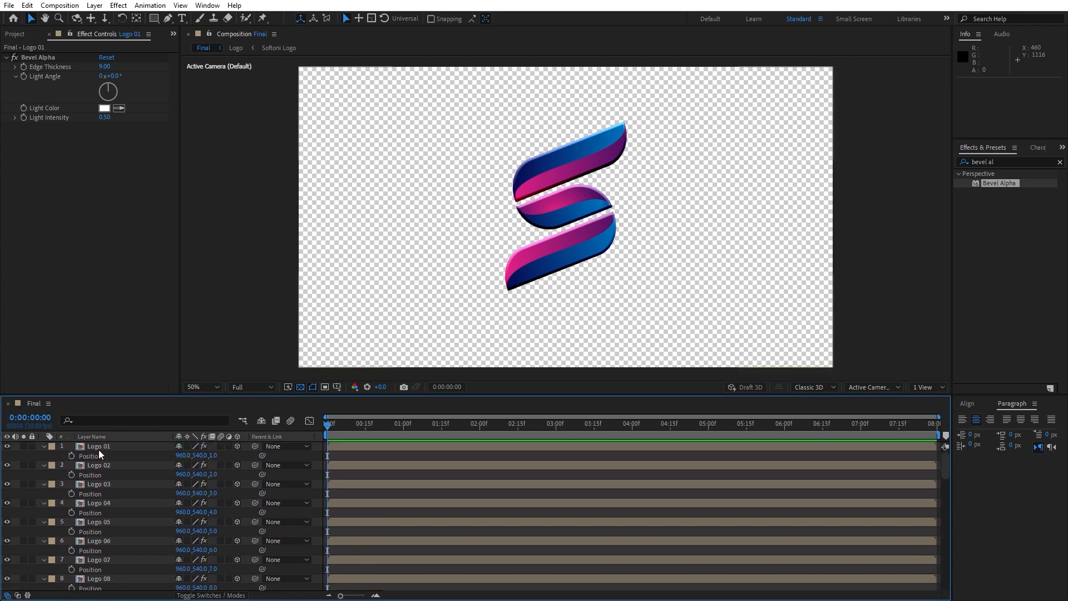
pyautogui.scroll(-20, 206, 527)
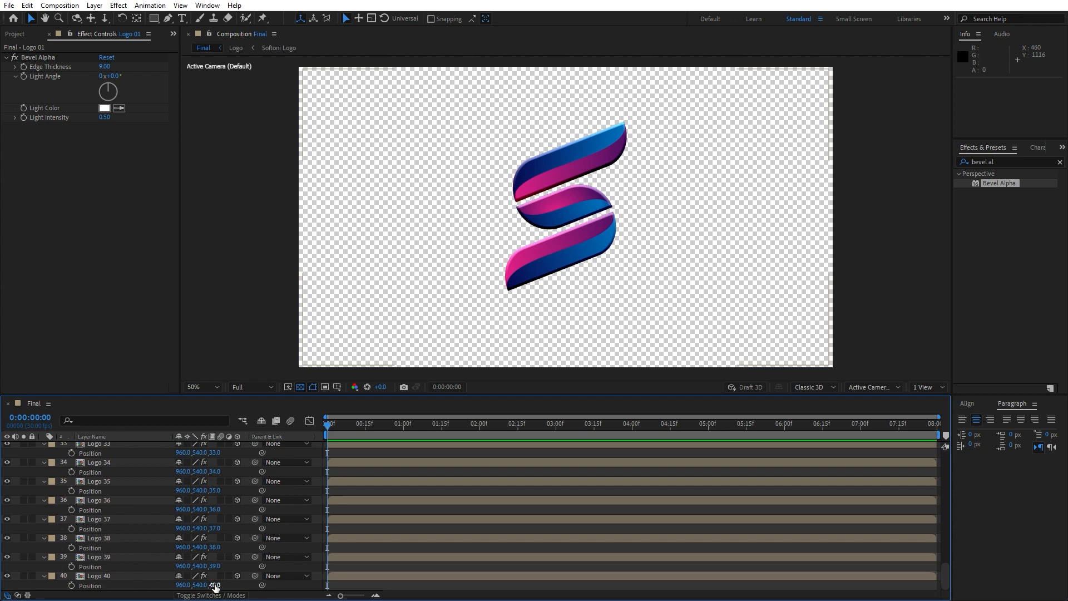
pyautogui.click(111, 576)
pyautogui.click(106, 559)
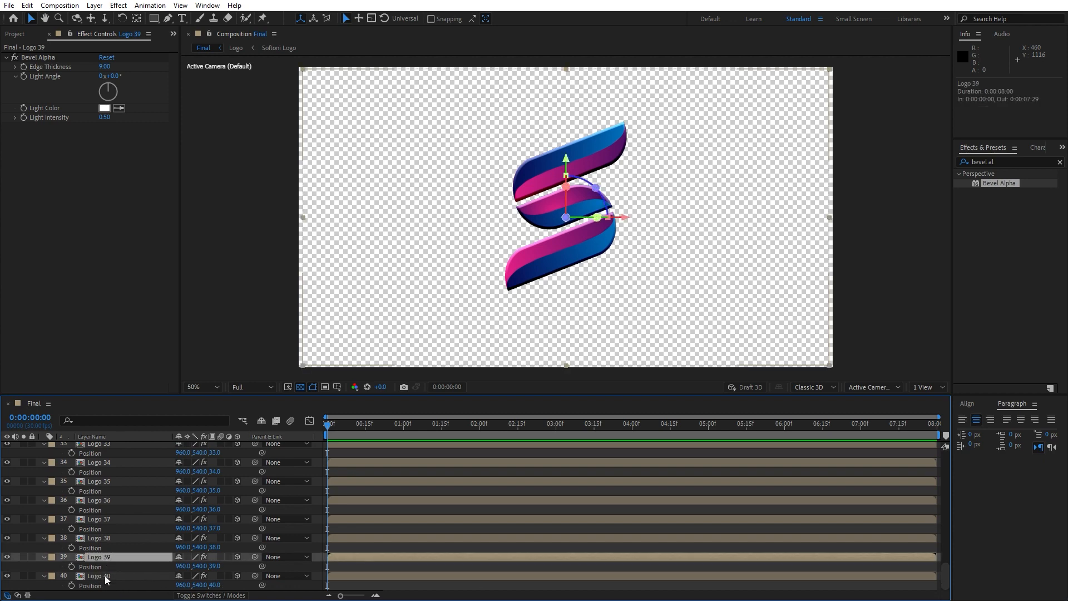
pyautogui.click(104, 576)
# Remove the Bevel Alpha effect from the Logo 01 layer only.
pyautogui.scroll(20, 68, 540)
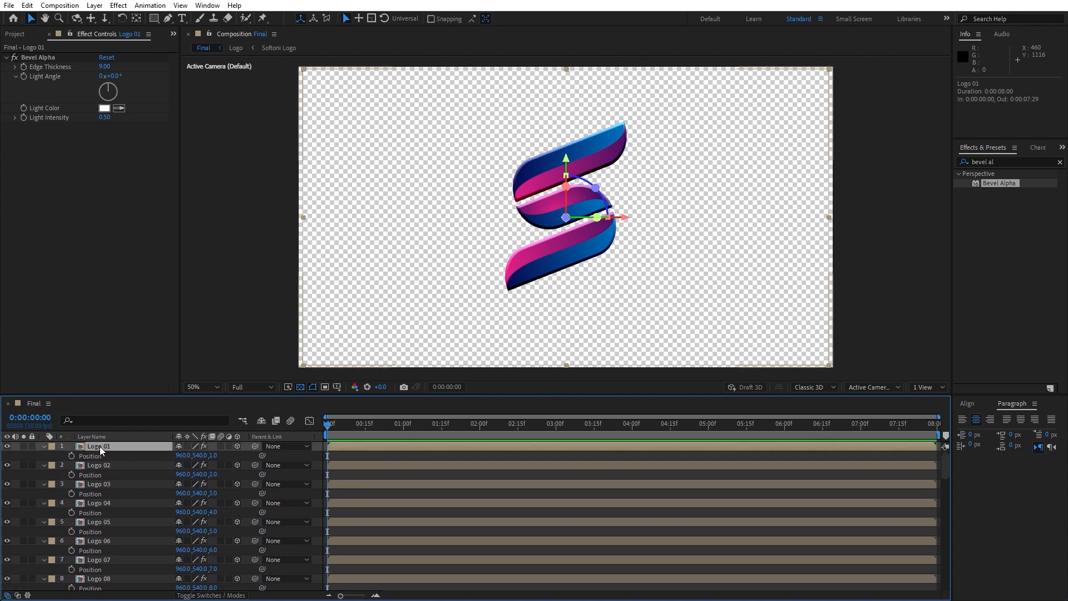
pyautogui.click(100, 448)
pyautogui.click(42, 60)
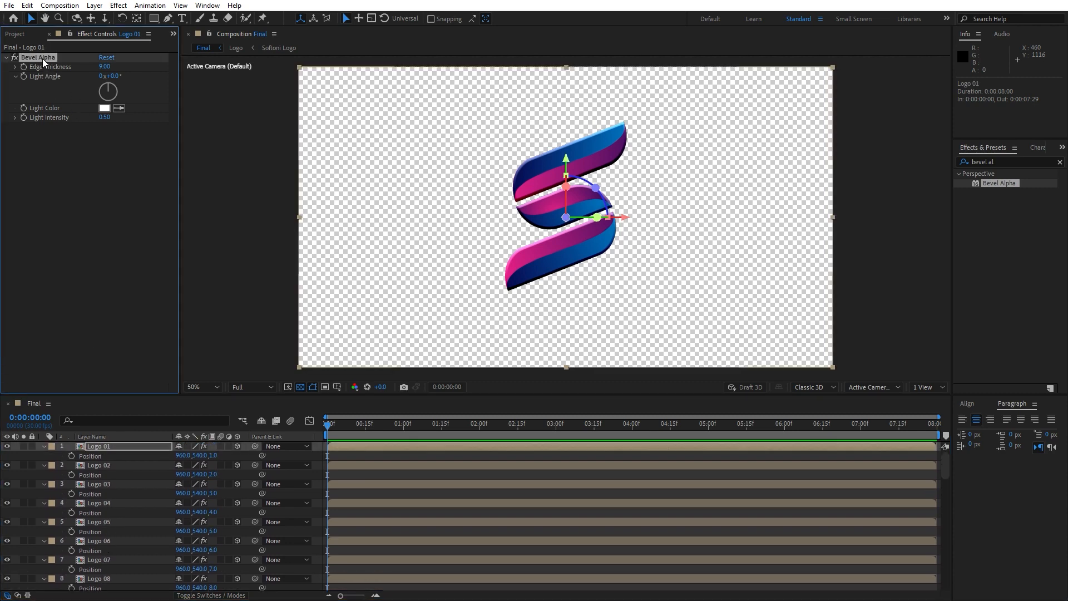
pyautogui.press('Delete')
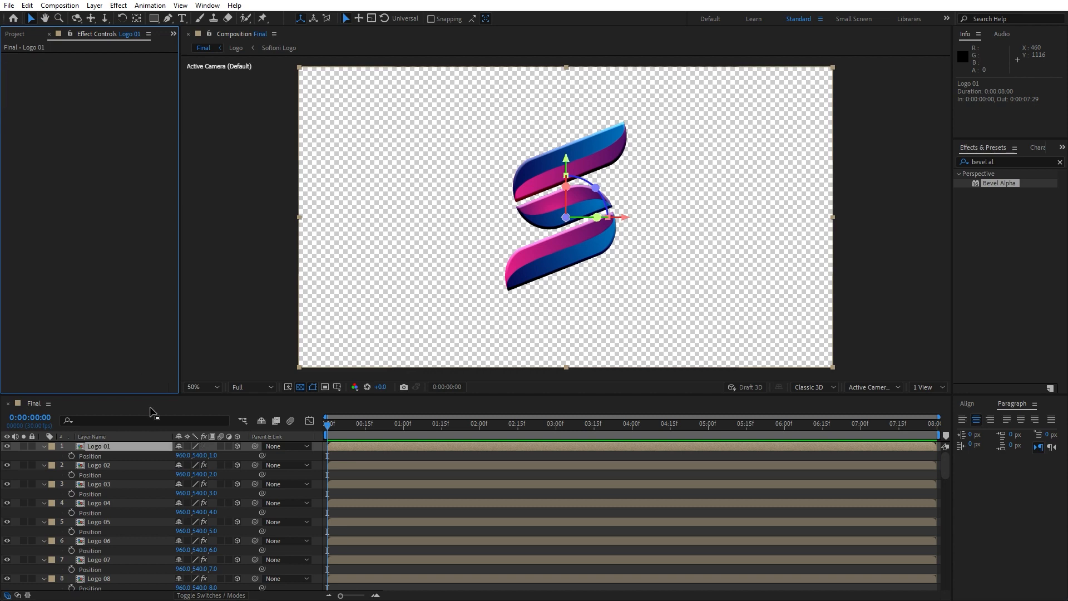
pyautogui.click(41, 453)
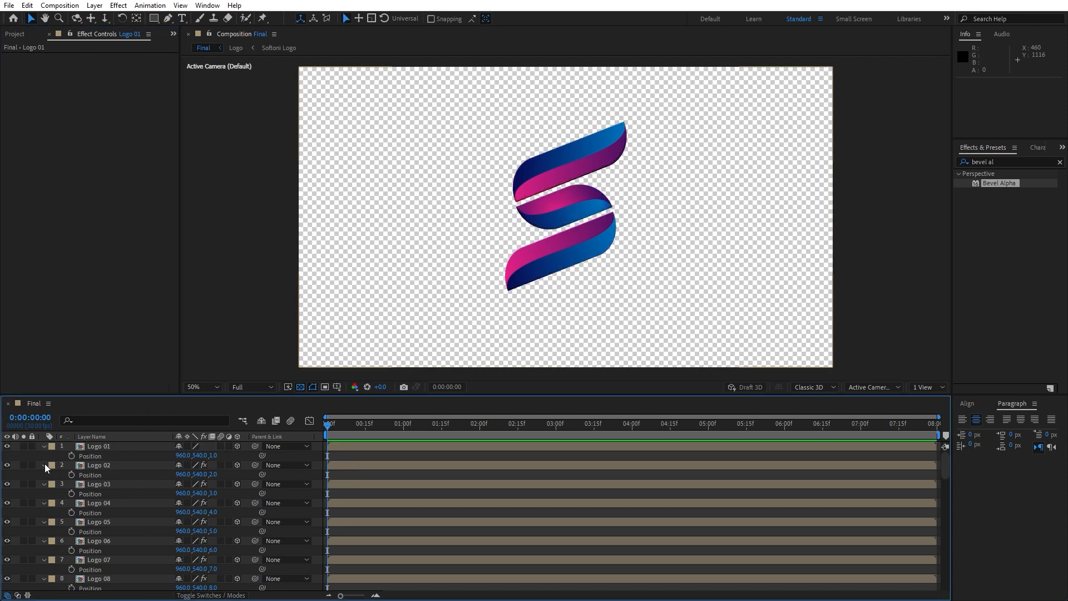
# Collapse and pre-compose all the logo layers as Logo + Elements, moving all attributes into the new composition.
pyautogui.hotkey('ctrl', 'a')
pyautogui.click(44, 465)
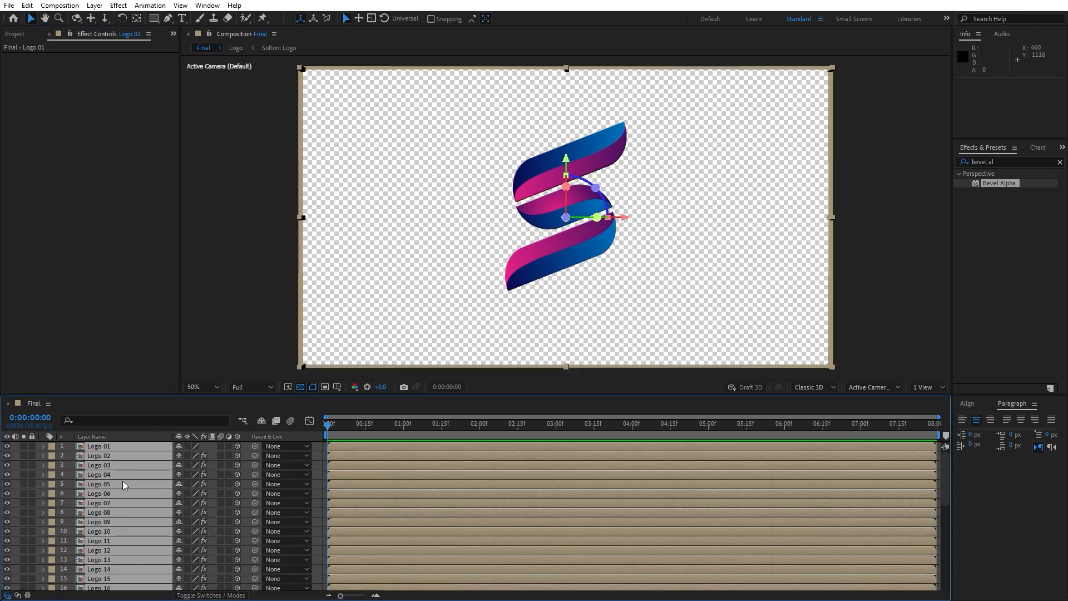
pyautogui.rightClick(105, 516)
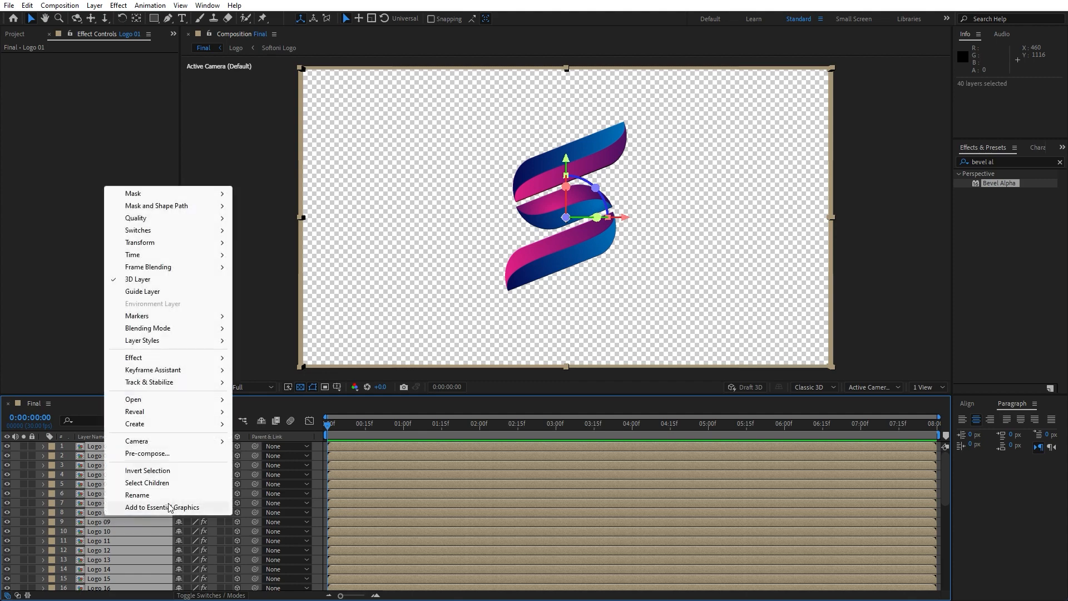
pyautogui.click(167, 455)
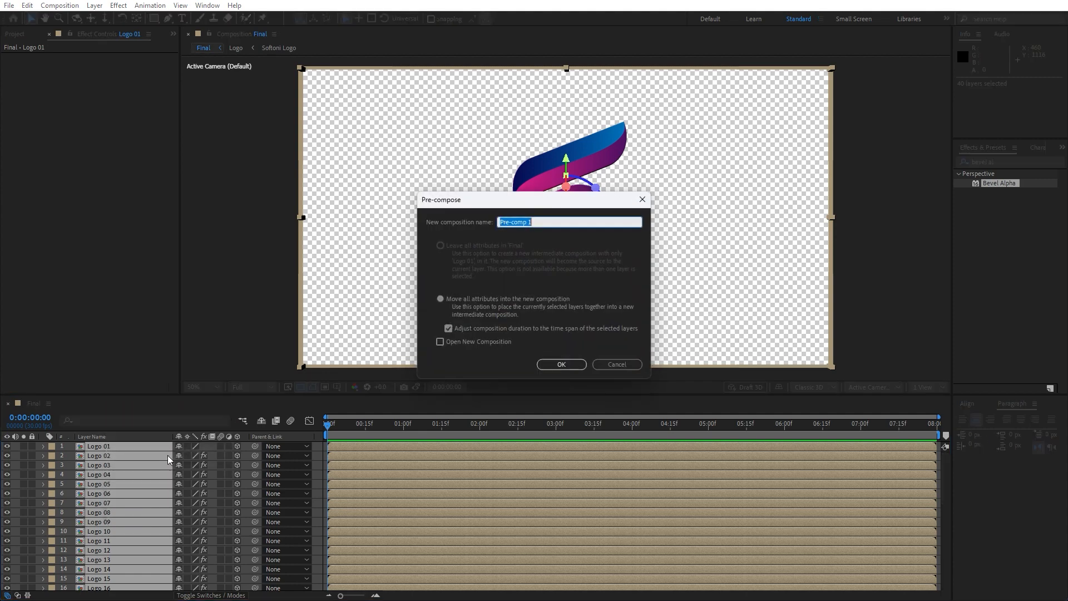
pyautogui.write('Logo + Elements')
pyautogui.click(441, 299)
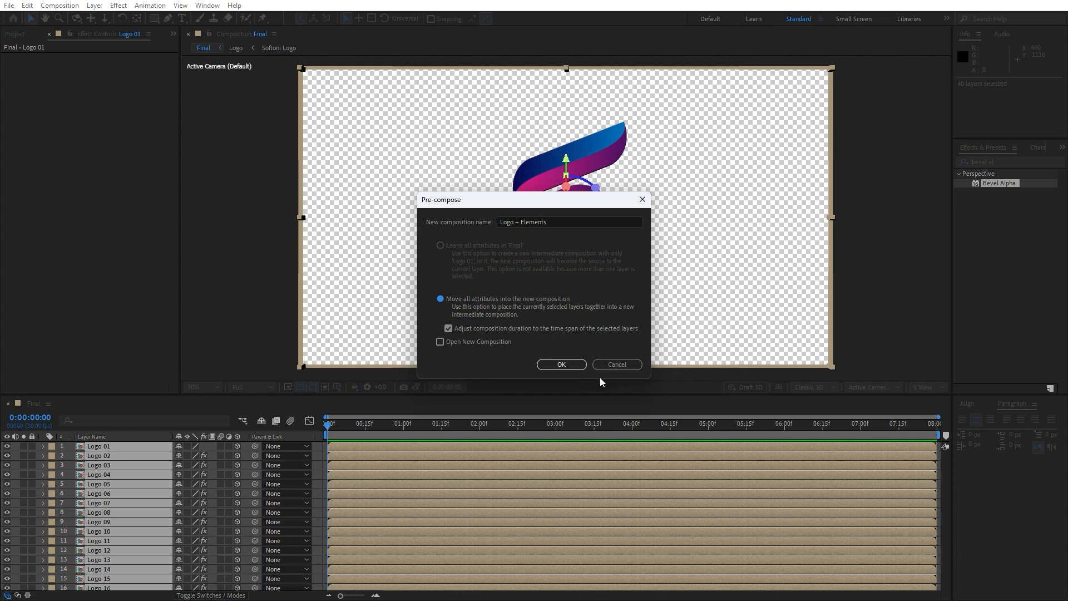
pyautogui.click(561, 365)
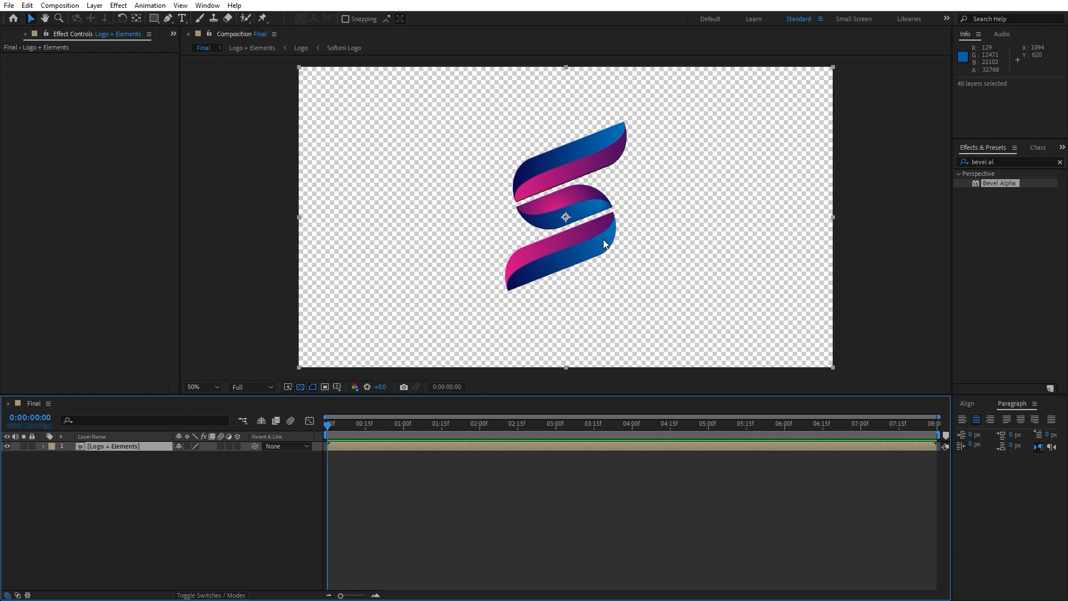
# Create a black 1920 x 1080 px solid named Background in the Final composition.
pyautogui.click(206, 512)
pyautogui.rightClick(183, 528)
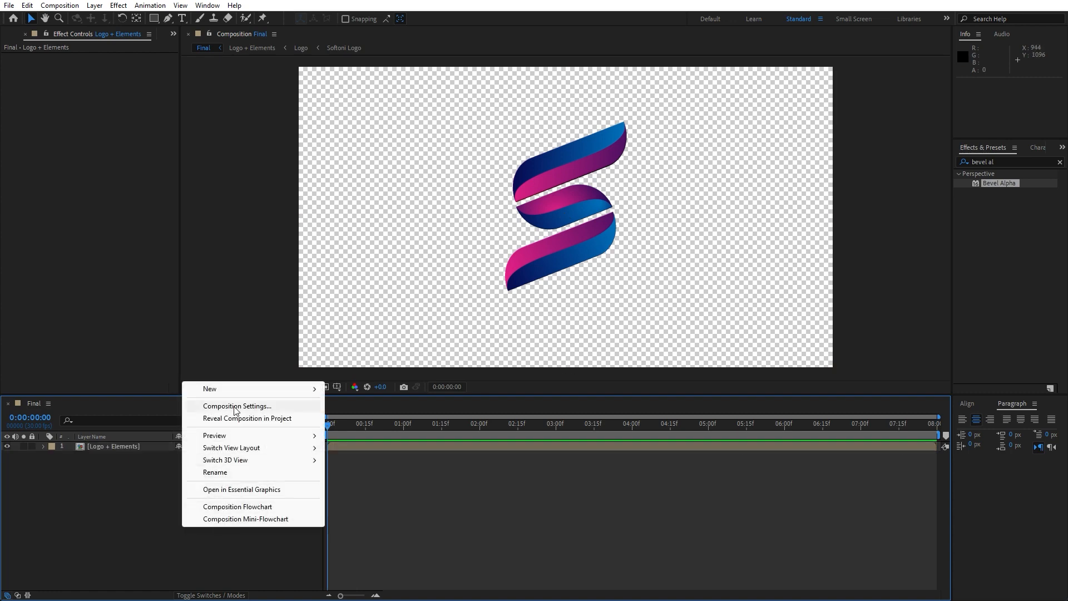
pyautogui.moveTo(284, 394)
pyautogui.click(362, 419)
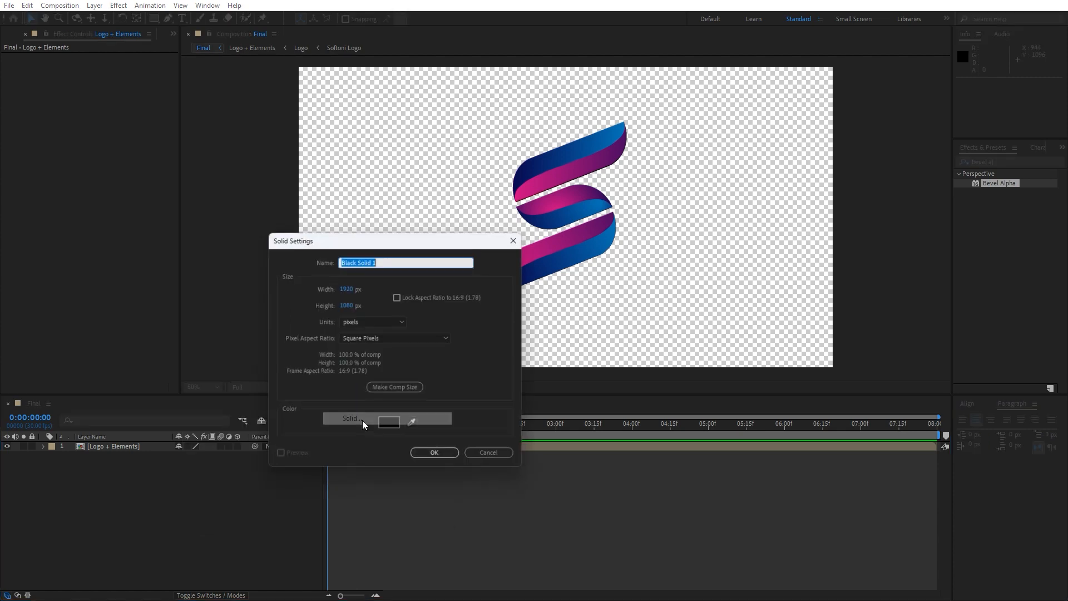
pyautogui.write('Bac')
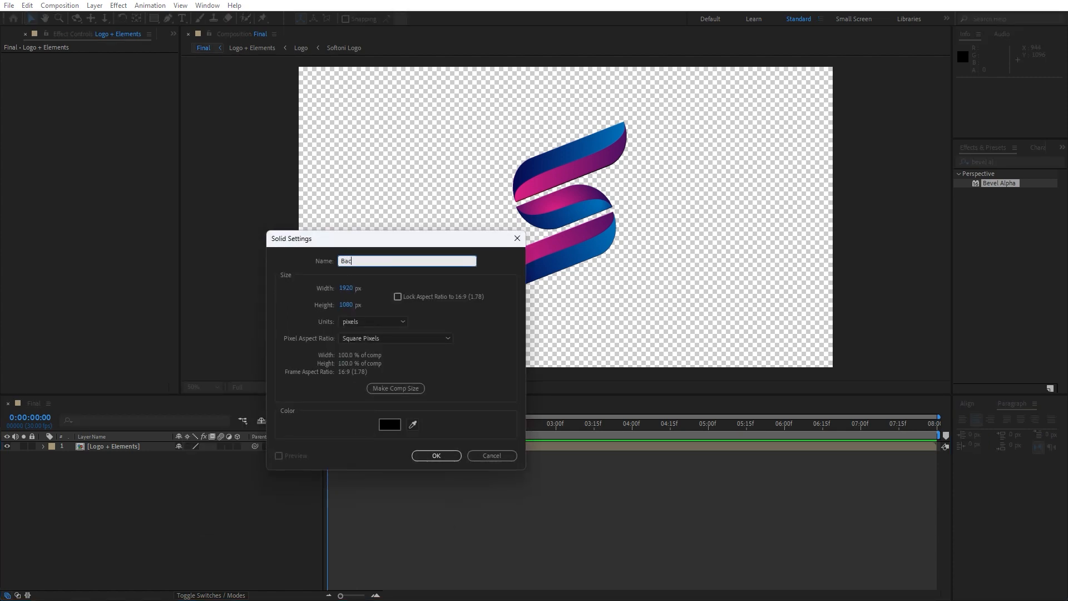
pyautogui.write('kground')
pyautogui.press('Return')
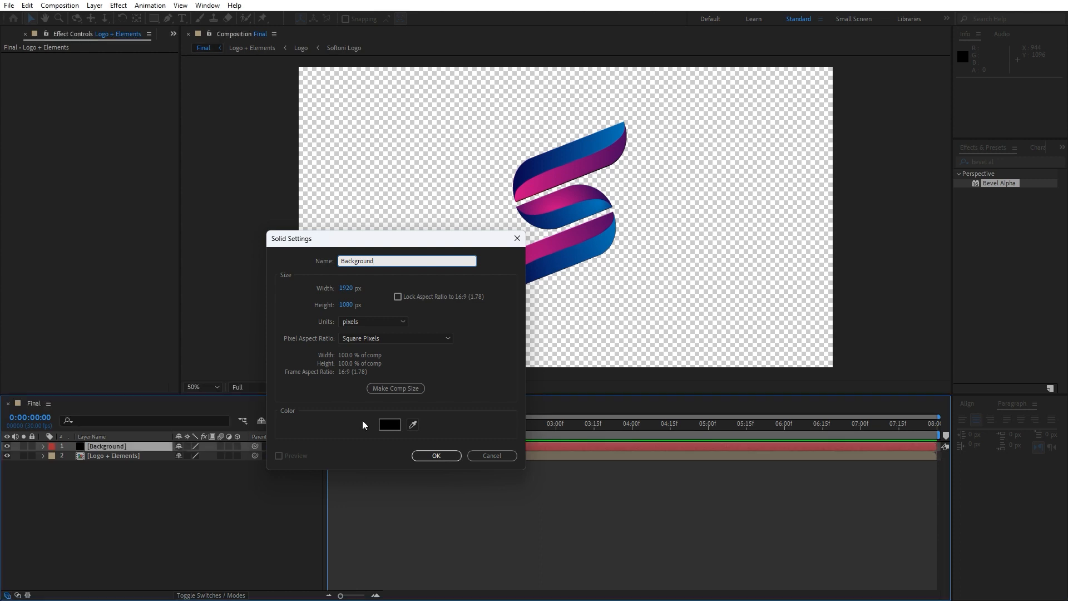
# Apply the Gradient Ramp effect to the Background solid and place that layer beneath Logo + Elements.
pyautogui.click(1002, 160)
pyautogui.write('ramp')
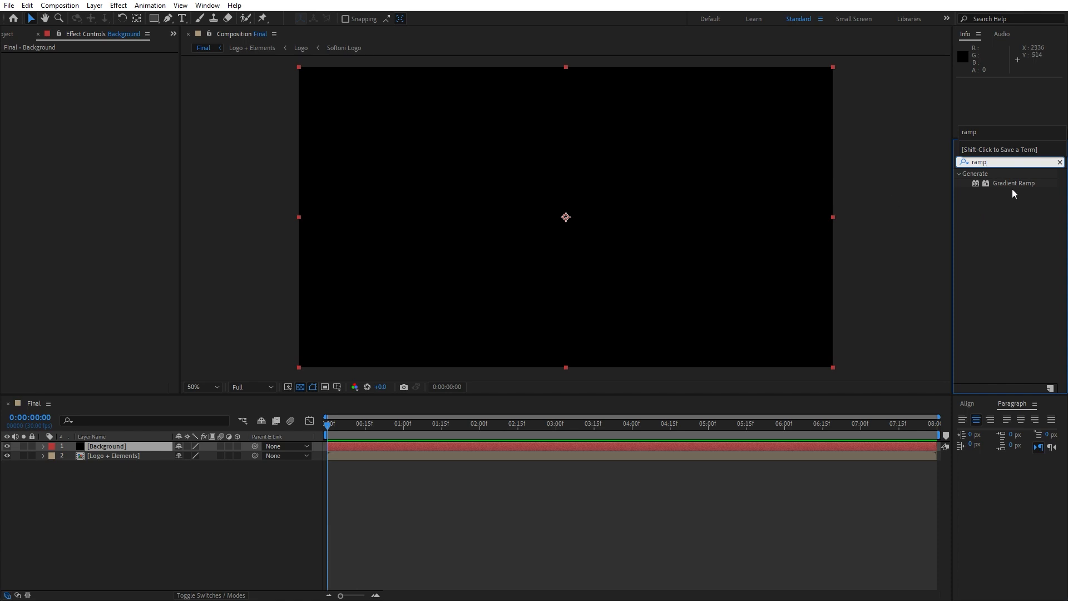
pyautogui.moveTo(1014, 185); pyautogui.dragTo(109, 473)
# Place the ramp's start point at about -108, 8 and its end point at about 2036, 1152, just outside opposite corners of the frame.
pyautogui.press(',')
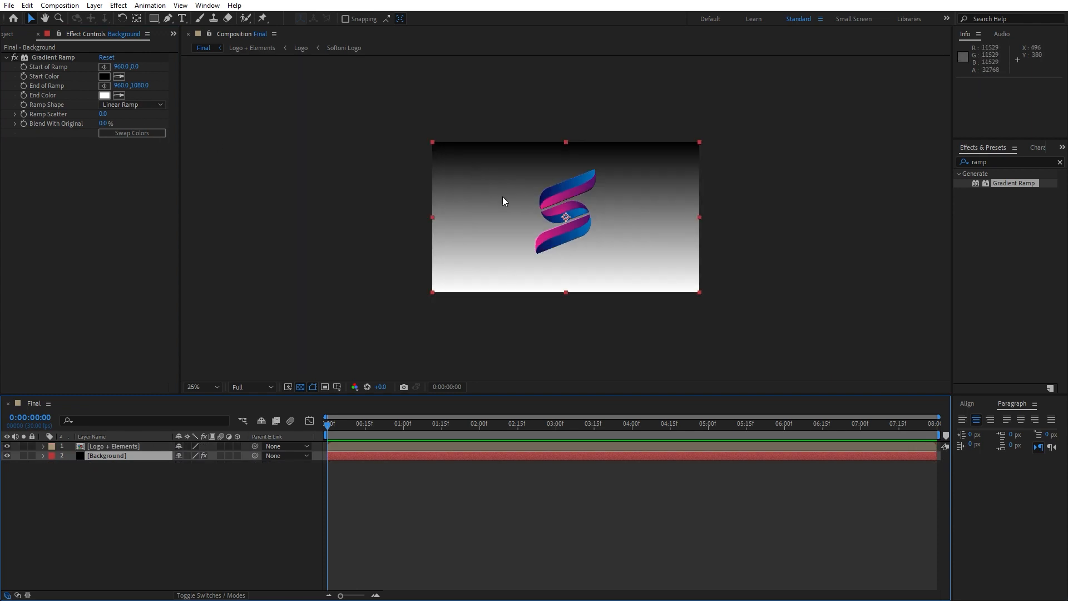
pyautogui.click(58, 57)
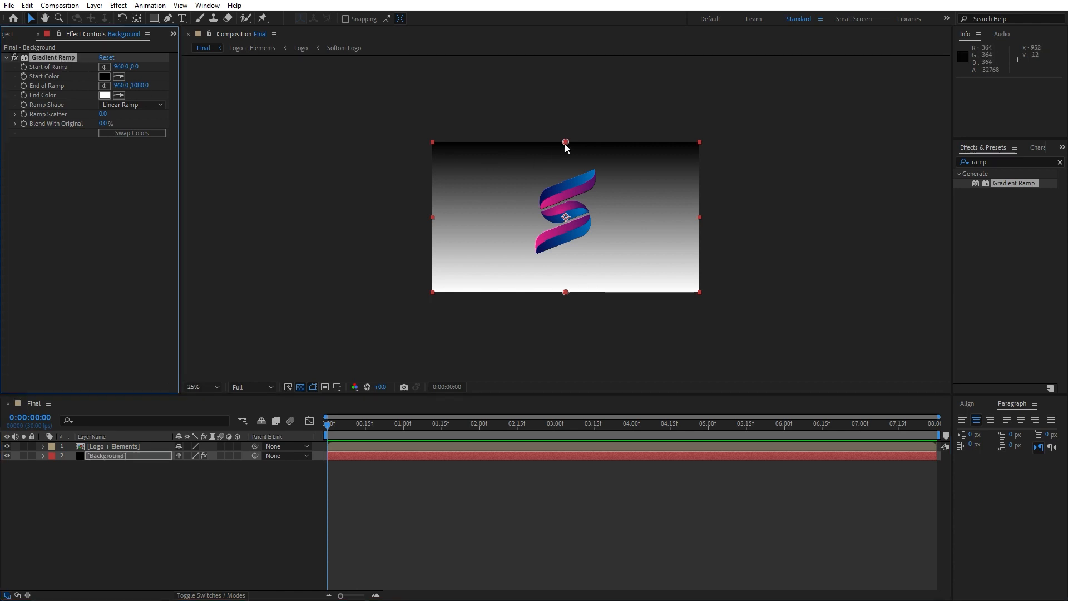
pyautogui.click(104, 67)
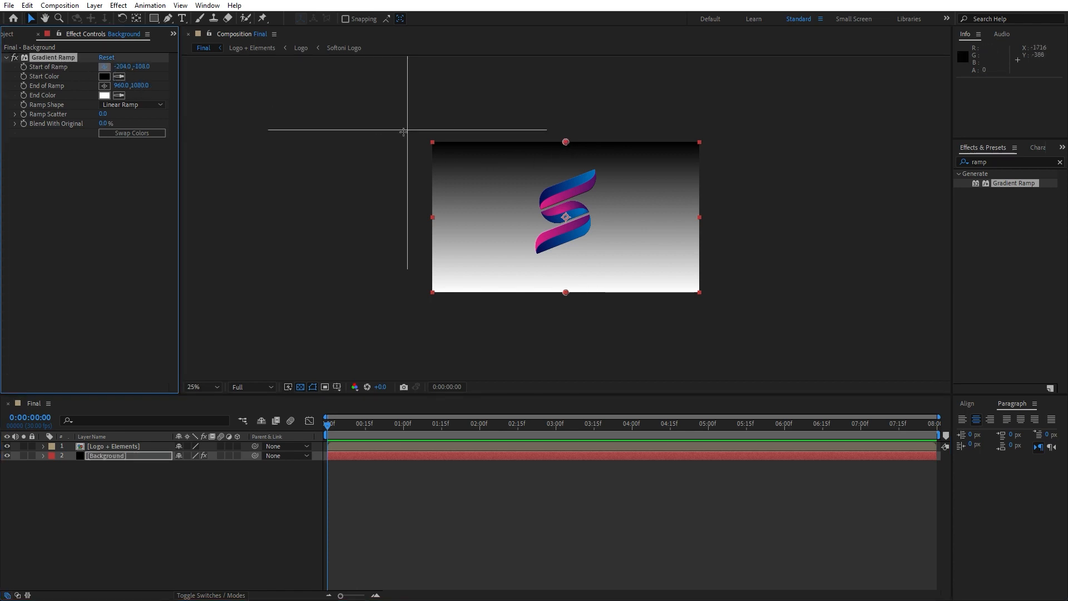
pyautogui.click(418, 143)
pyautogui.click(104, 87)
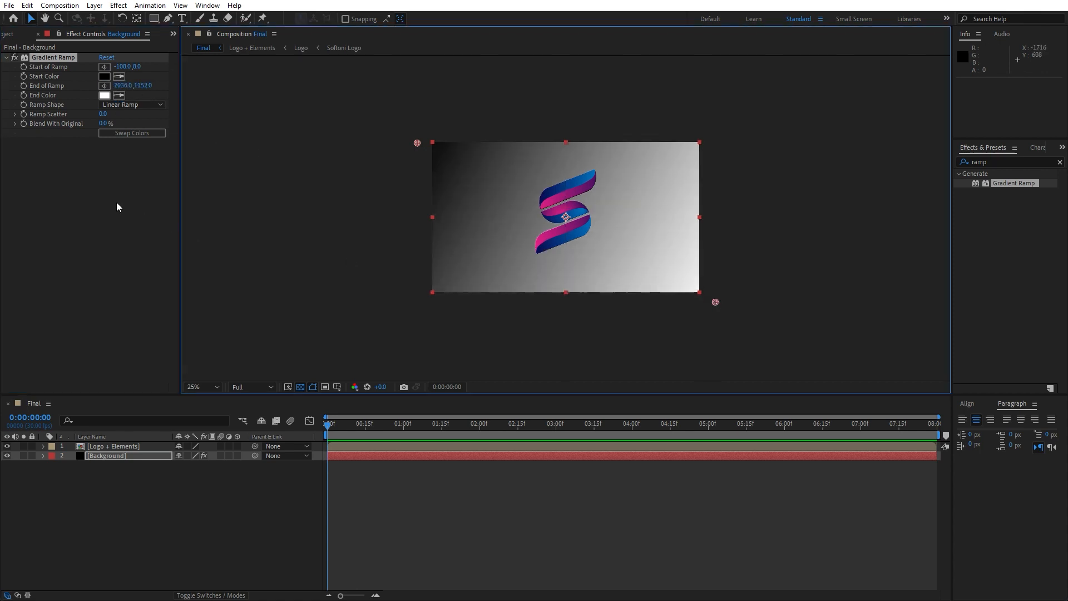
pyautogui.scroll(-1, 687, 254)
pyautogui.scroll(2, 690, 312)
pyautogui.scroll(-1, 690, 316)
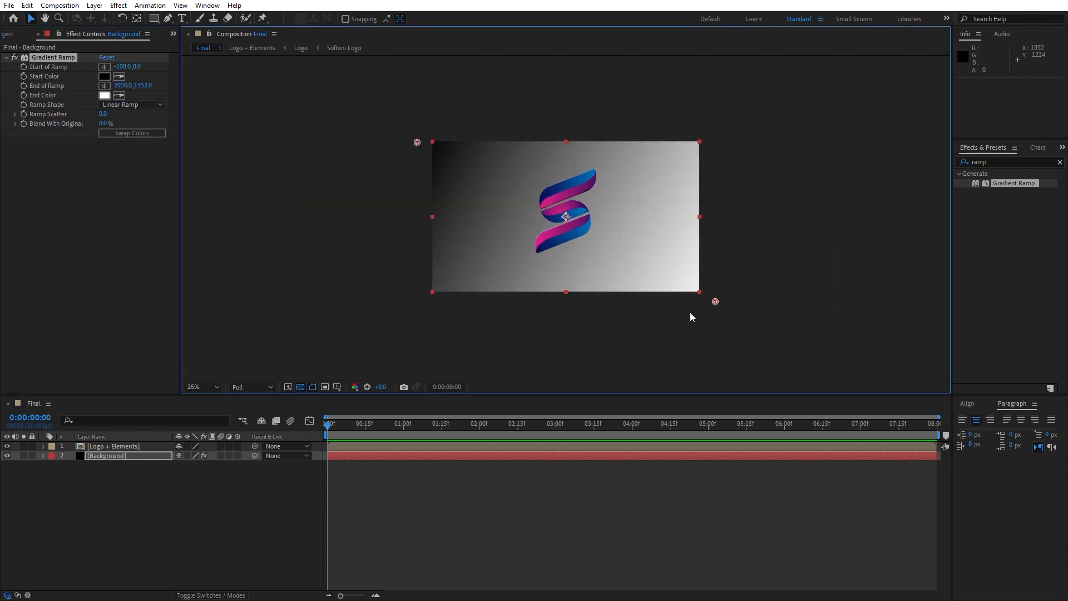
pyautogui.scroll(1, 621, 292)
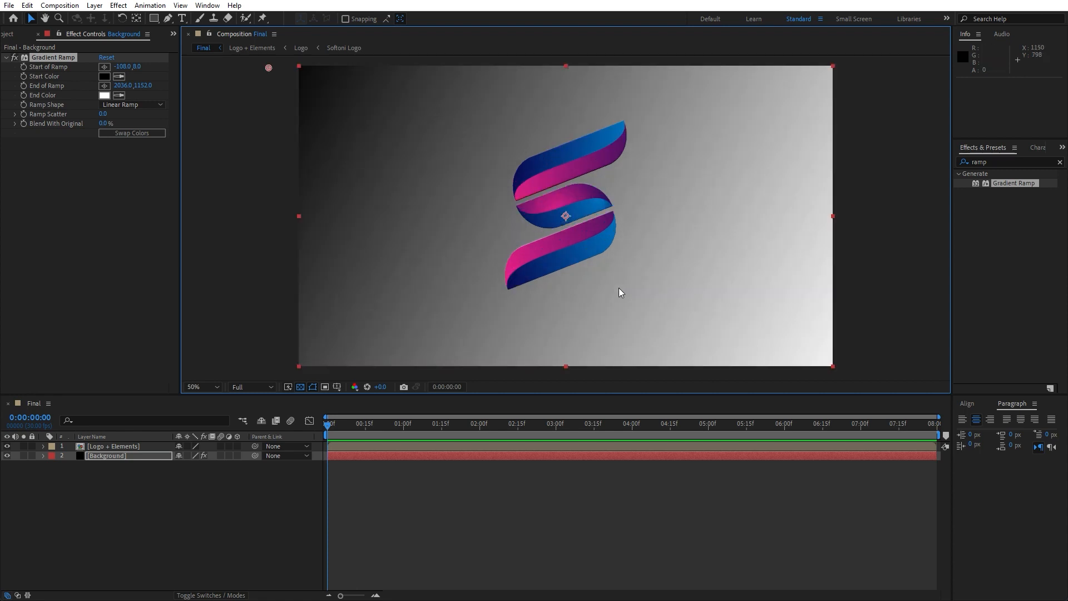
# Set the Gradient Ramp's start color to dark purple, 55007C.
pyautogui.click(104, 77)
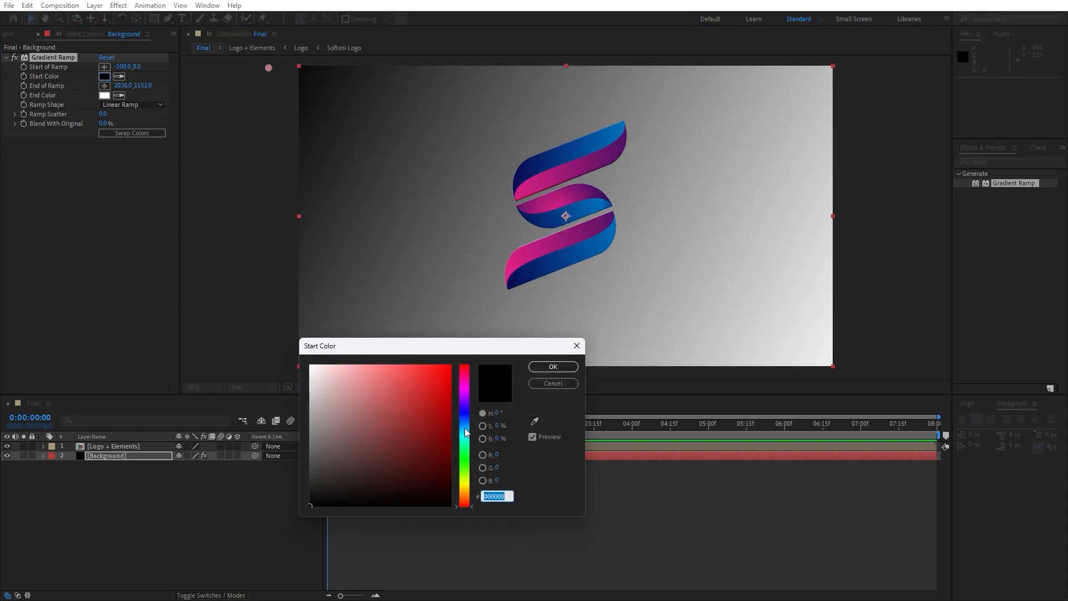
pyautogui.moveTo(465, 429); pyautogui.dragTo(466, 346)
pyautogui.click(466, 395)
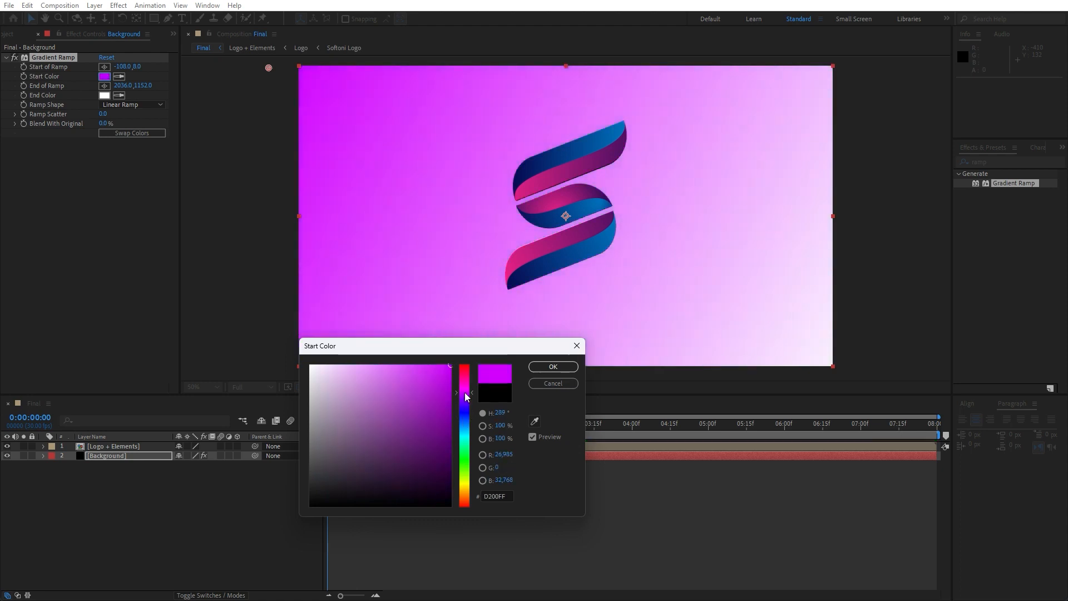
pyautogui.moveTo(467, 396); pyautogui.dragTo(450, 438)
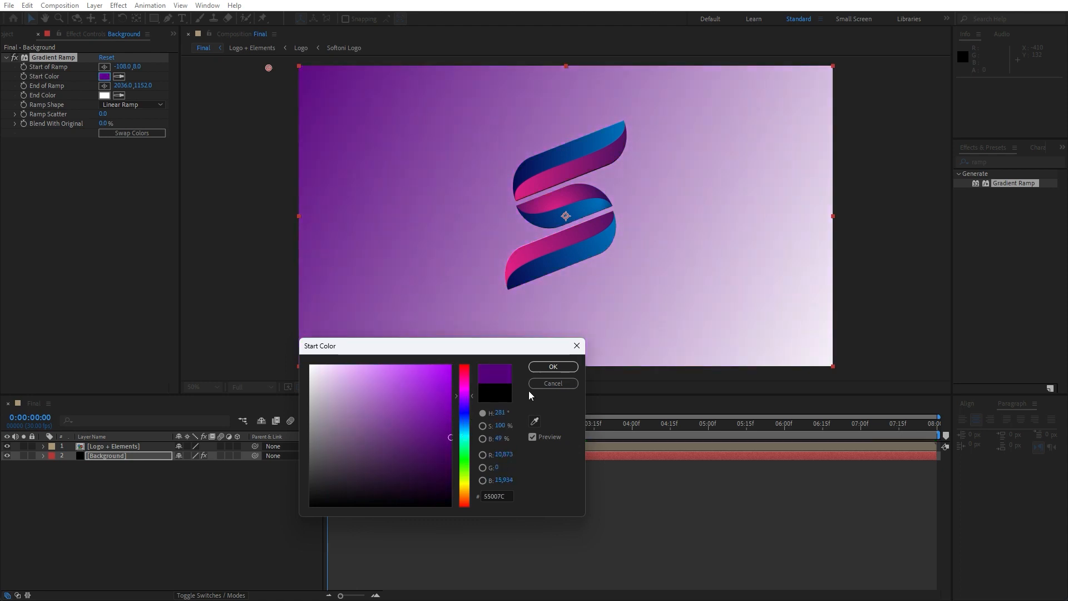
pyautogui.click(549, 369)
# Set the Gradient Ramp's end color to bright blue, 0060FF.
pyautogui.click(104, 95)
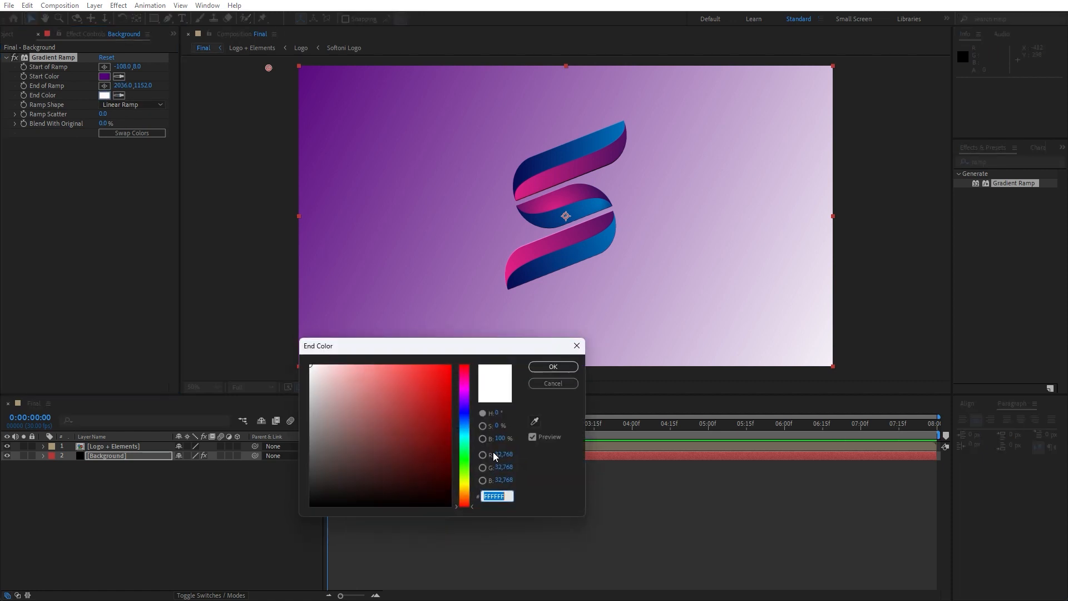
pyautogui.moveTo(465, 435); pyautogui.dragTo(459, 355)
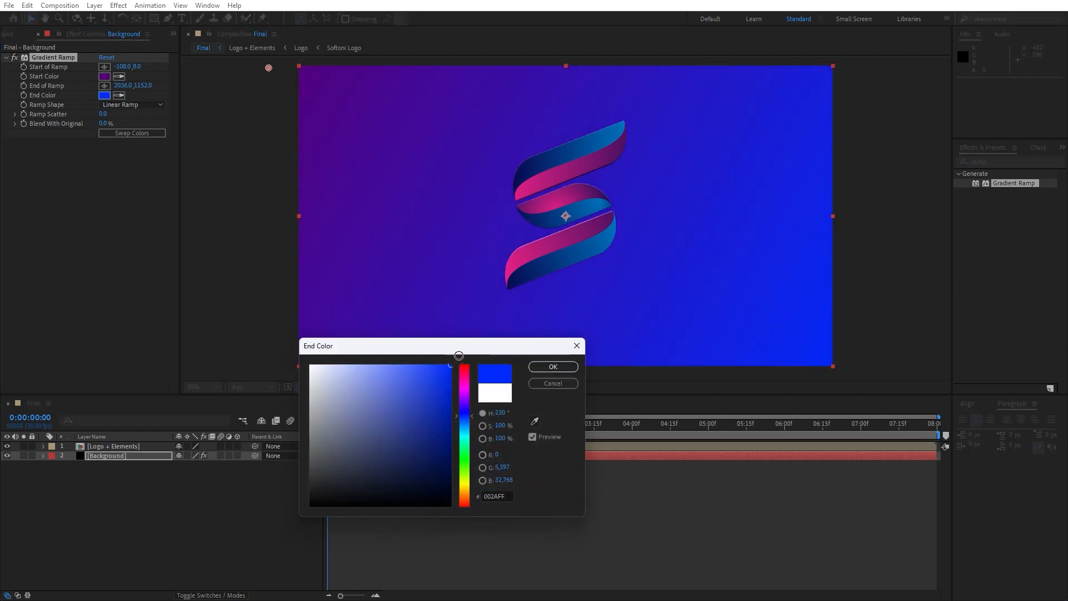
pyautogui.click(465, 422)
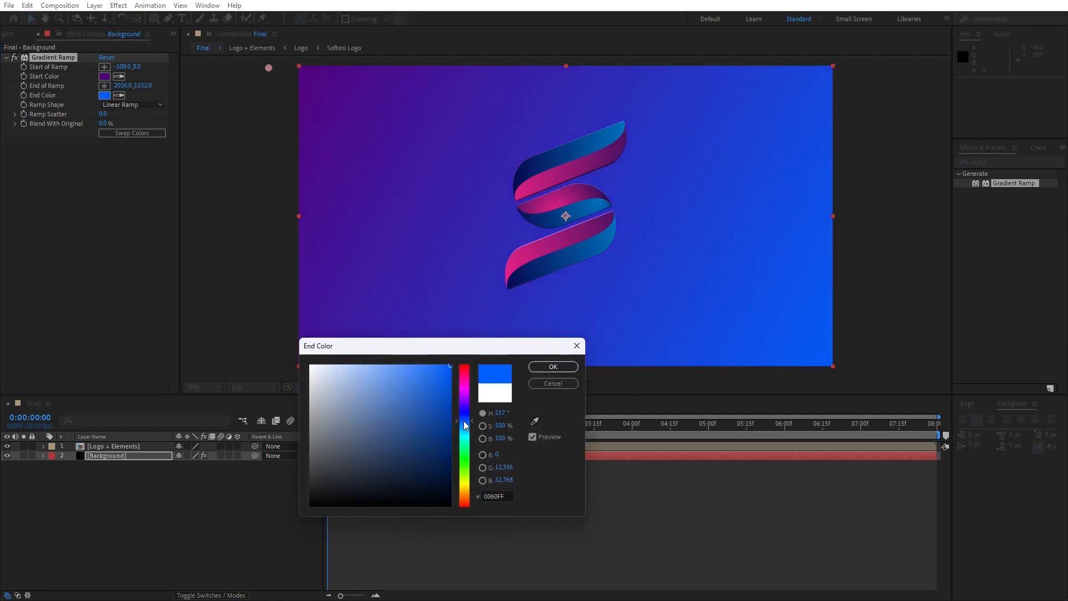
pyautogui.click(553, 366)
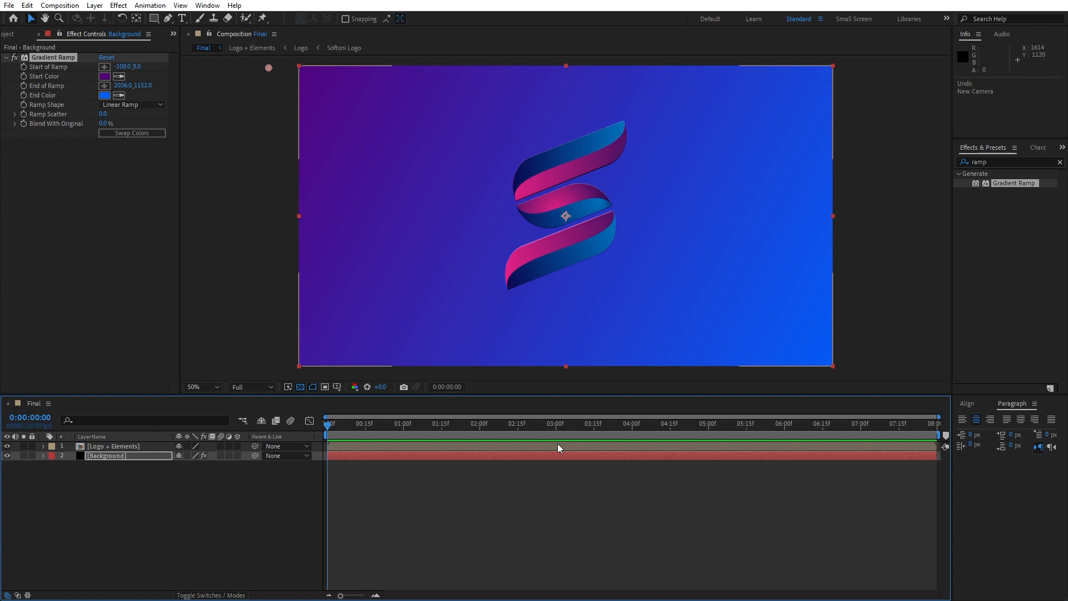
# Duplicate the Logo + Elements layer and rename the lower copy Shadows.
pyautogui.click(109, 447)
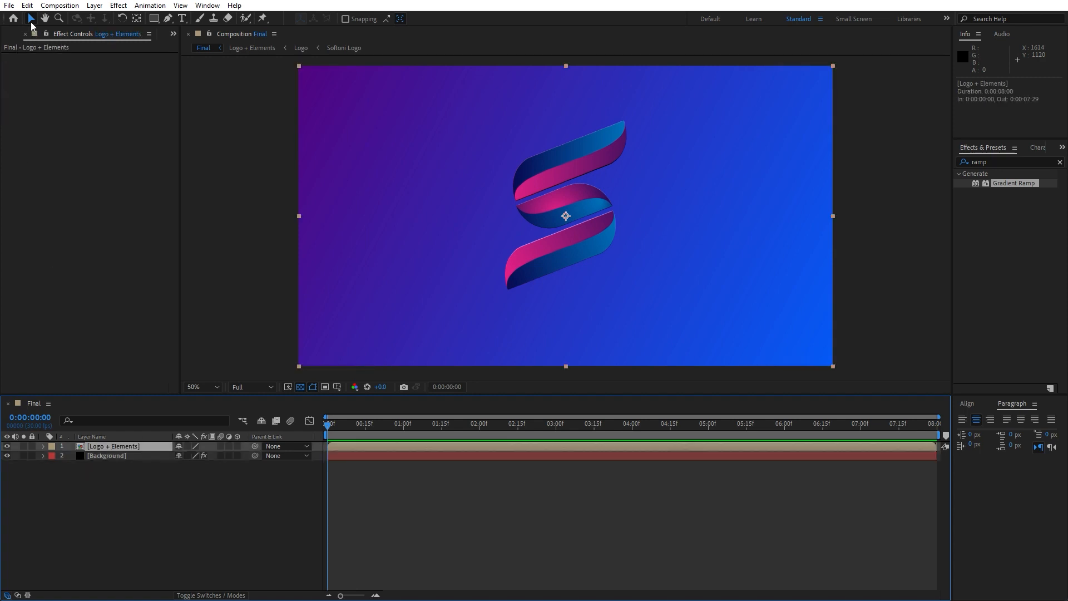
pyautogui.click(26, 6)
pyautogui.click(74, 151)
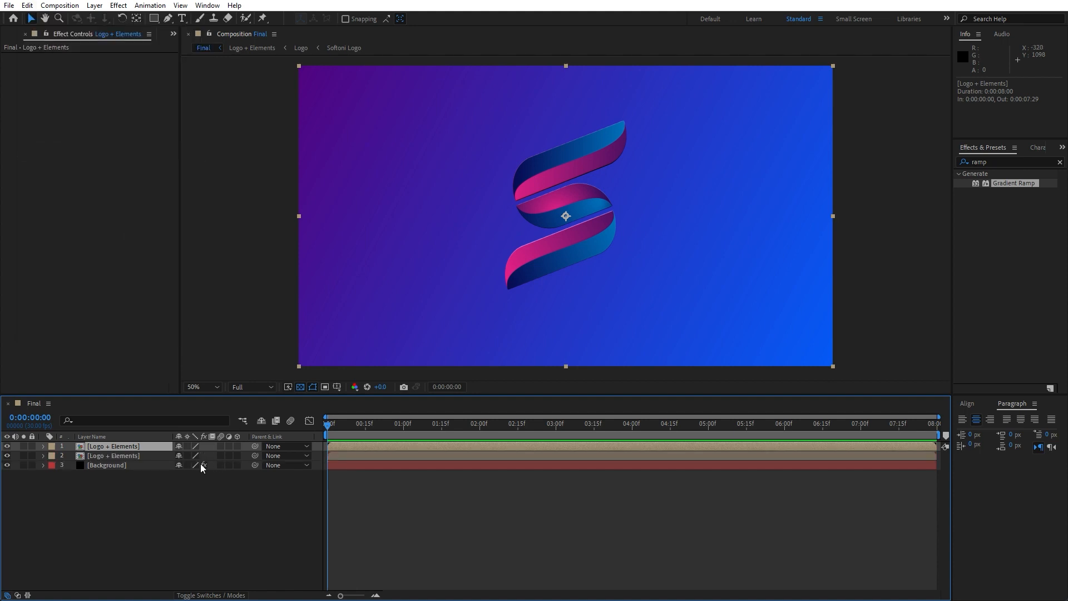
pyautogui.press('Return')
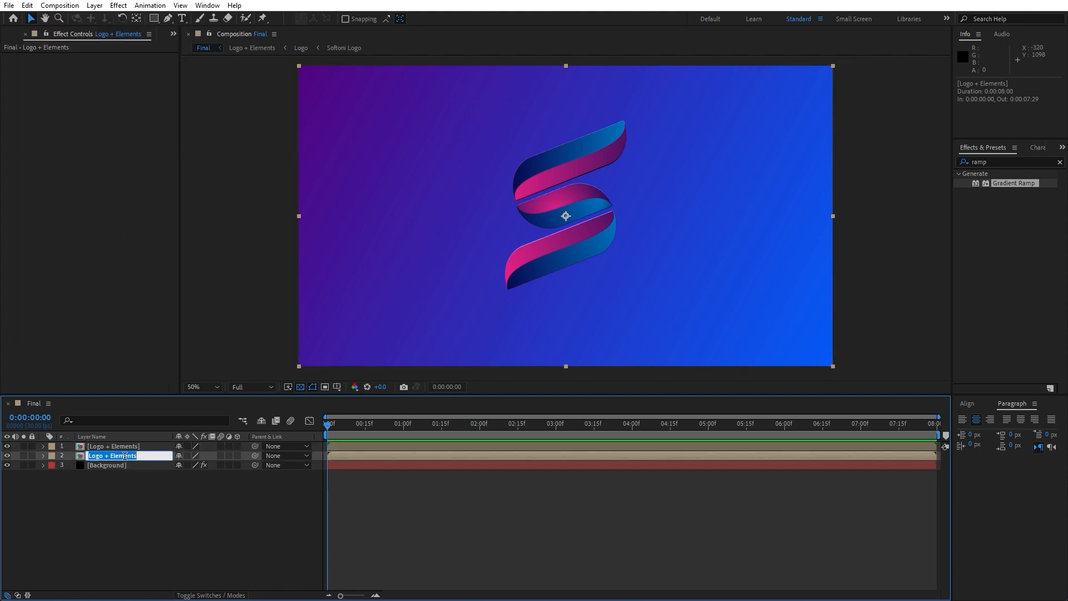
pyautogui.write('Shadows')
pyautogui.click(129, 529)
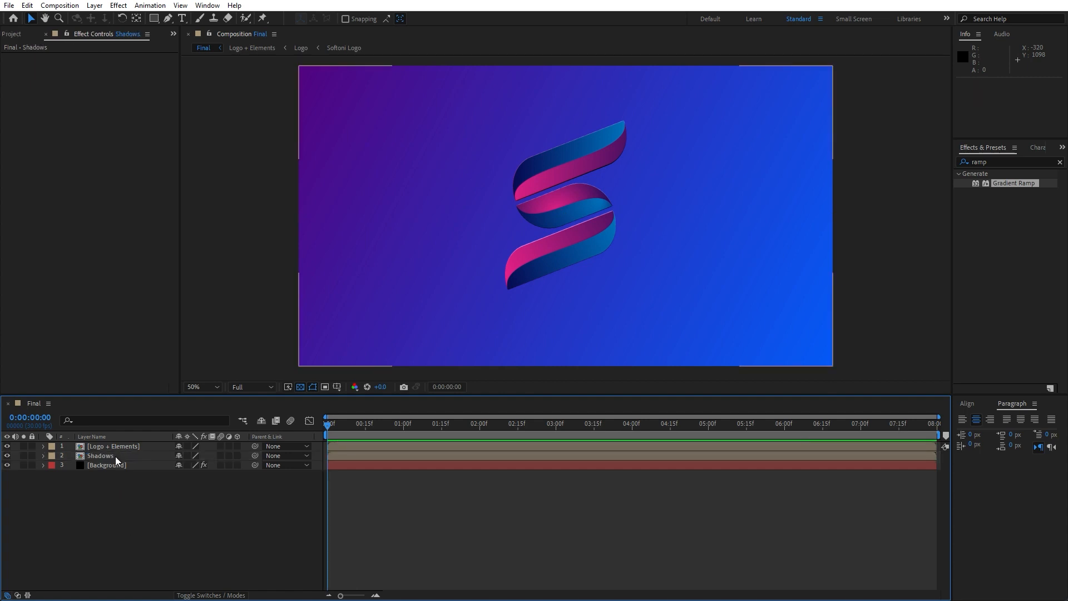
# Apply the Fill effect to the Shadows layer and set its color to black.
pyautogui.click(119, 457)
pyautogui.moveTo(1006, 162); pyautogui.dragTo(786, 157)
pyautogui.write('fill')
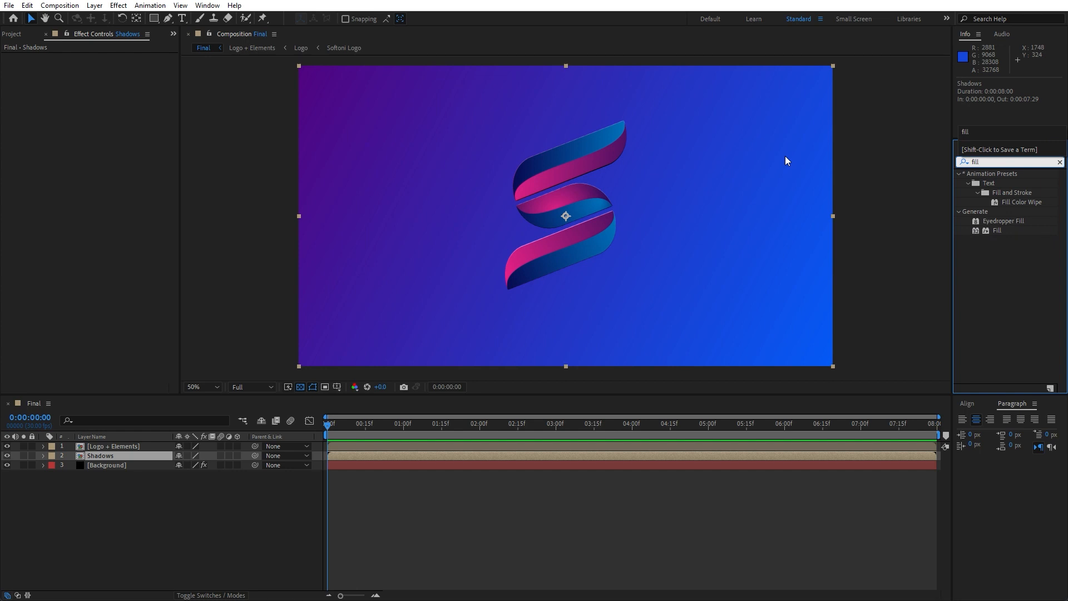
pyautogui.moveTo(996, 231); pyautogui.dragTo(203, 444)
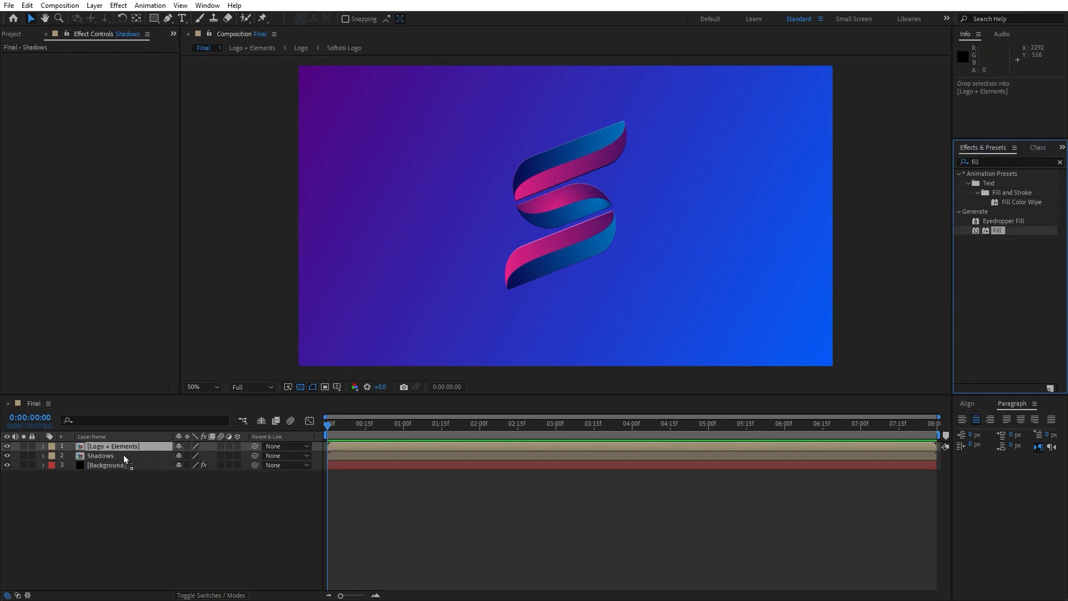
pyautogui.moveTo(123, 456); pyautogui.dragTo(119, 457)
pyautogui.click(104, 86)
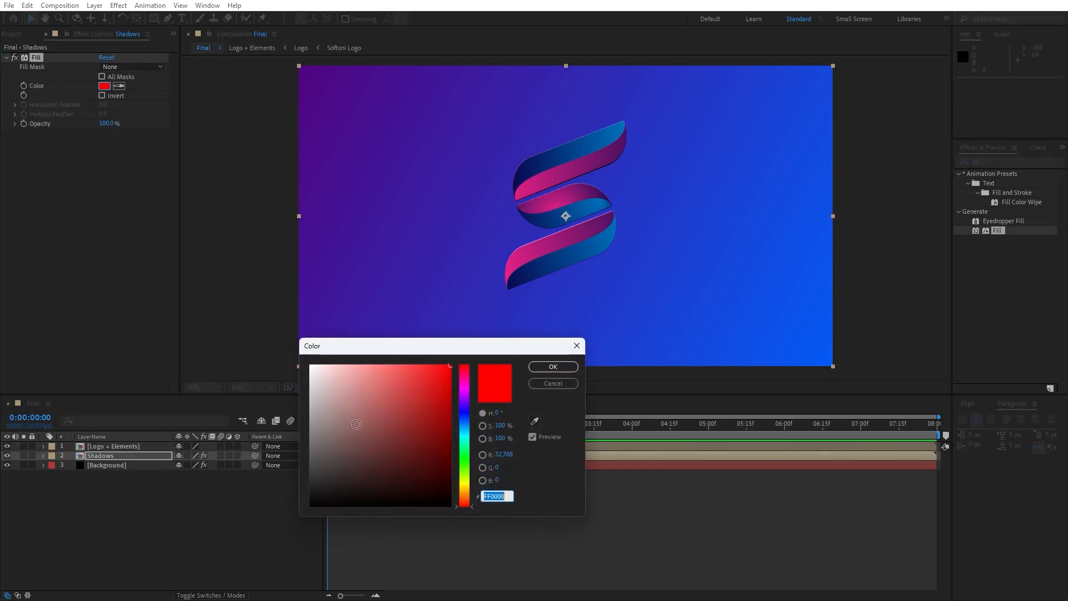
pyautogui.moveTo(357, 425); pyautogui.dragTo(358, 505)
pyautogui.click(553, 366)
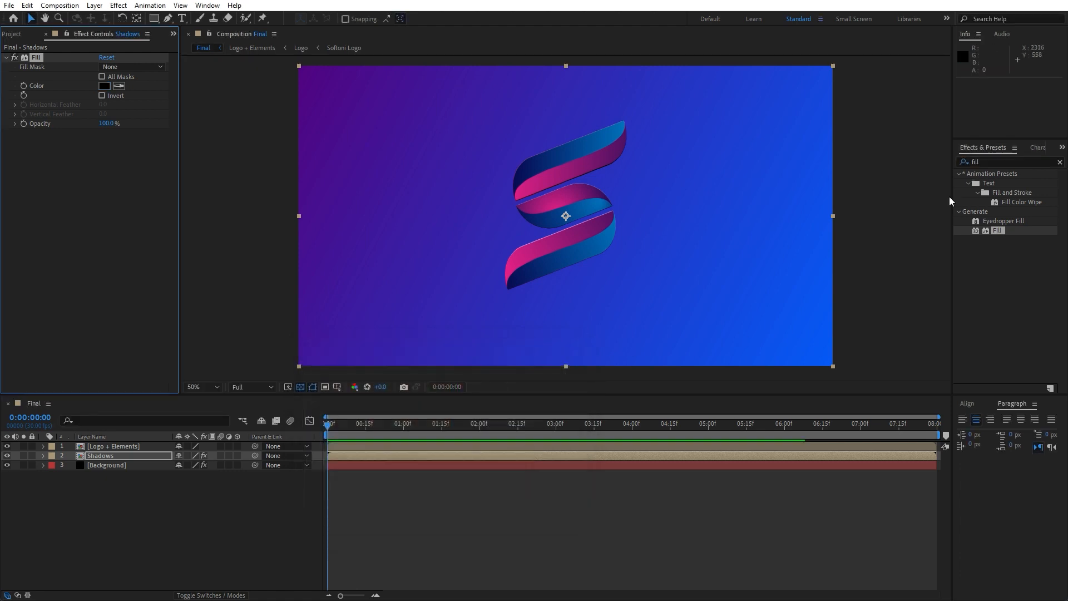
# Apply CC Radial Fast Blur to the Shadows layer and place its center at about 454, 198, up and to the left of the logo.
pyautogui.hotkey('ctrl', '5')
pyautogui.write('radial fas')
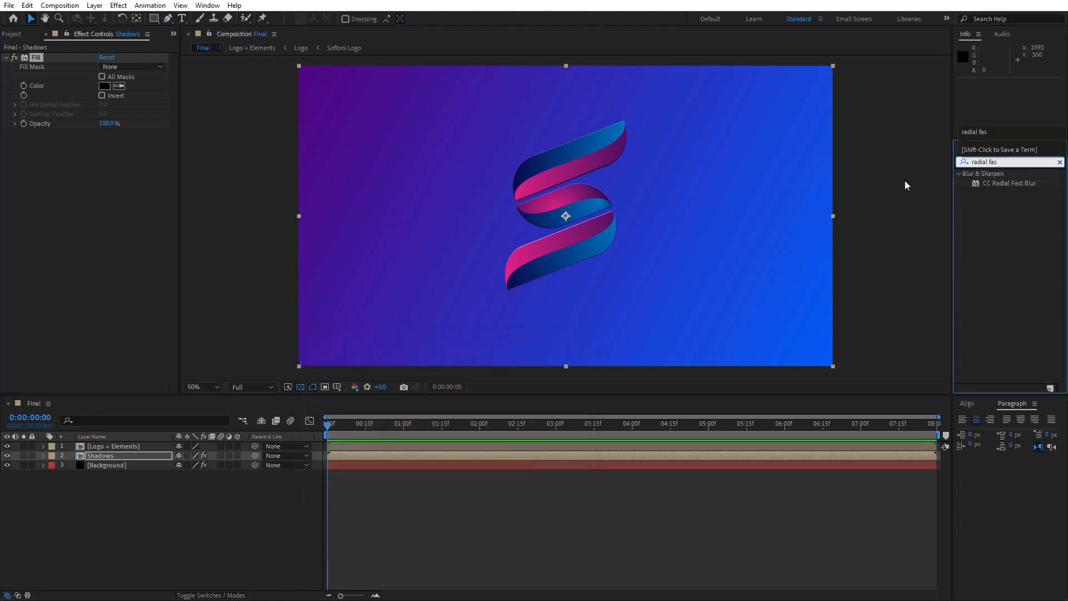
pyautogui.moveTo(1017, 183); pyautogui.dragTo(135, 454)
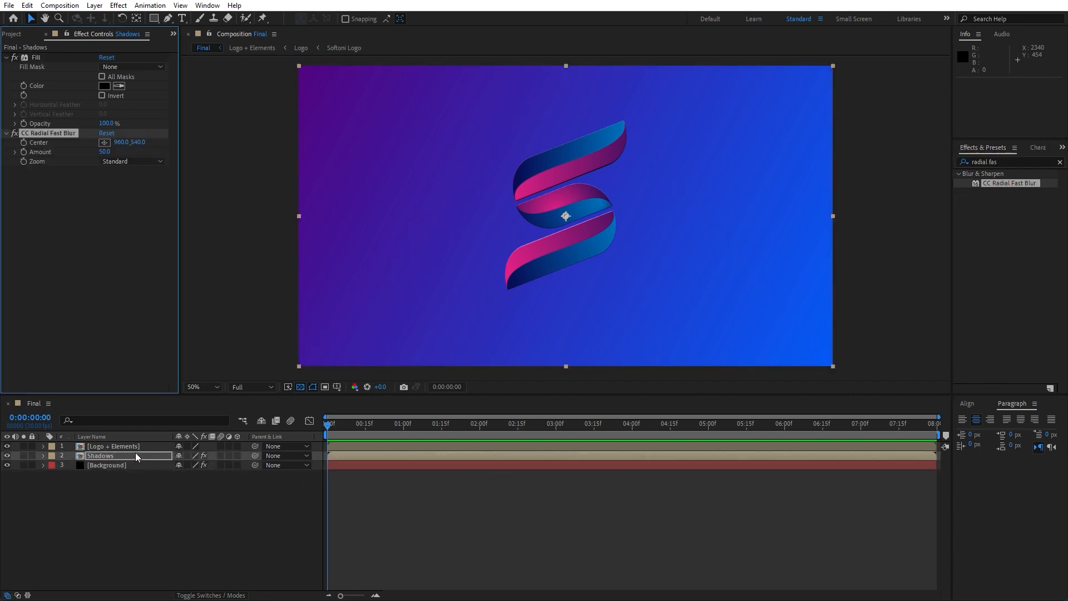
pyautogui.click(104, 143)
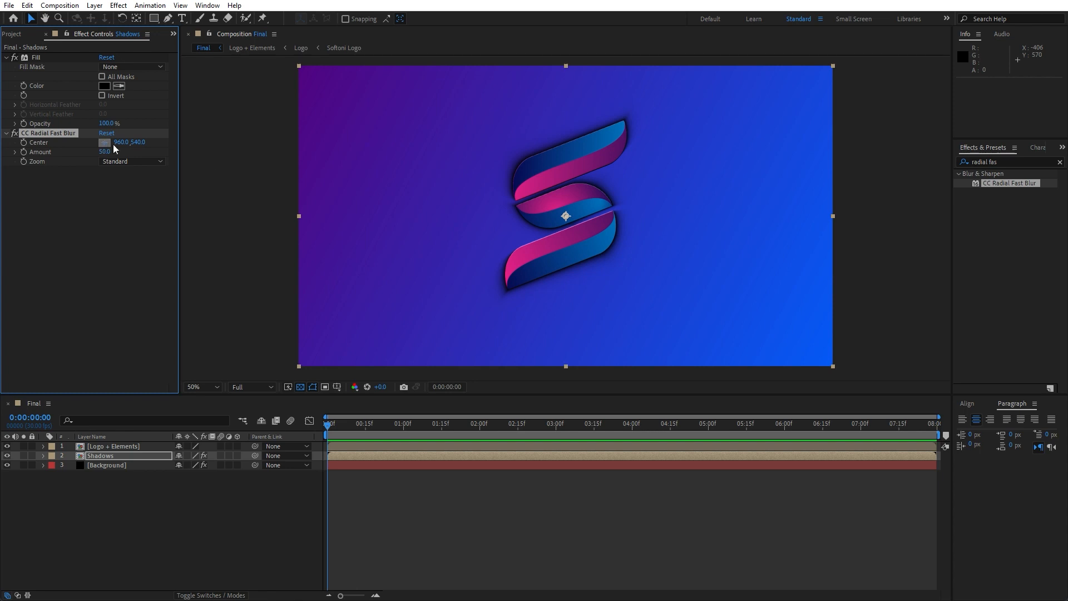
pyautogui.click(432, 131)
pyautogui.moveTo(432, 131); pyautogui.dragTo(425, 120)
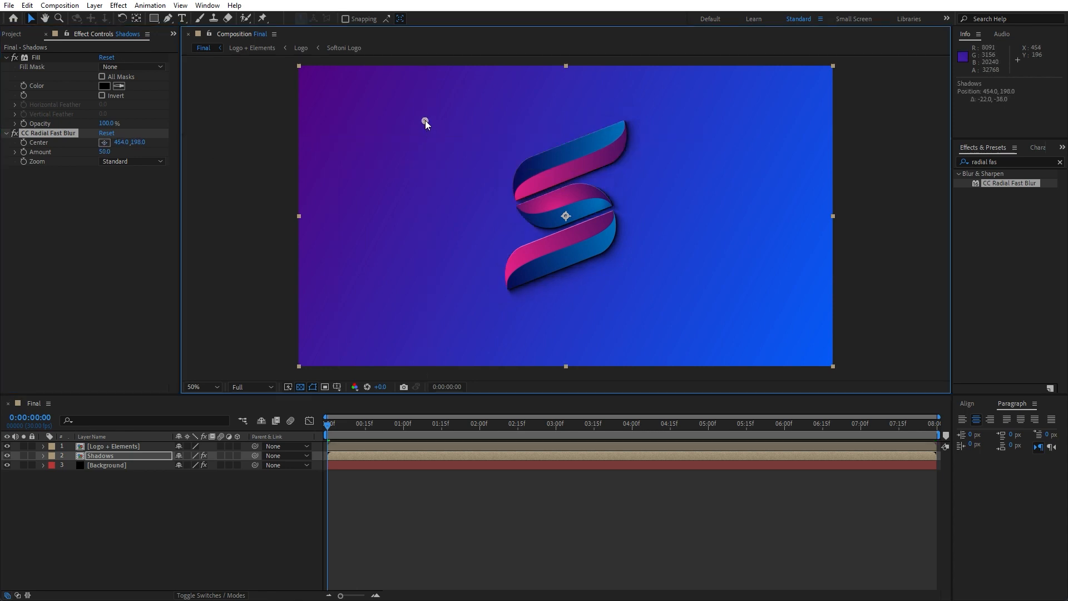
# Set the CC Radial Fast Blur amount to 80, and raise it to 90 for a longer shadow.
pyautogui.click(105, 152)
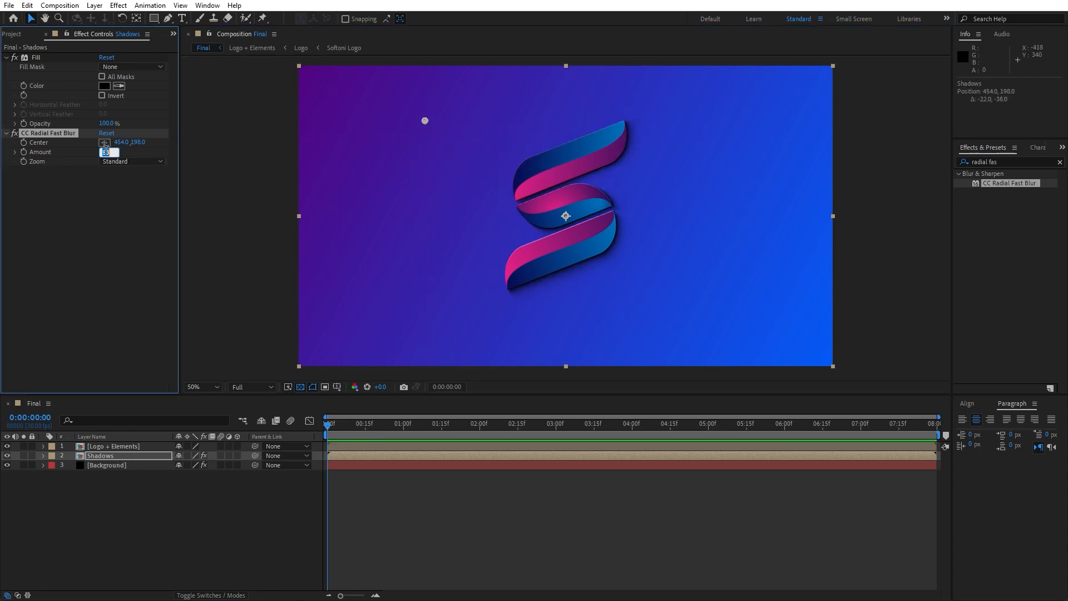
pyautogui.write('80')
pyautogui.press('Return')
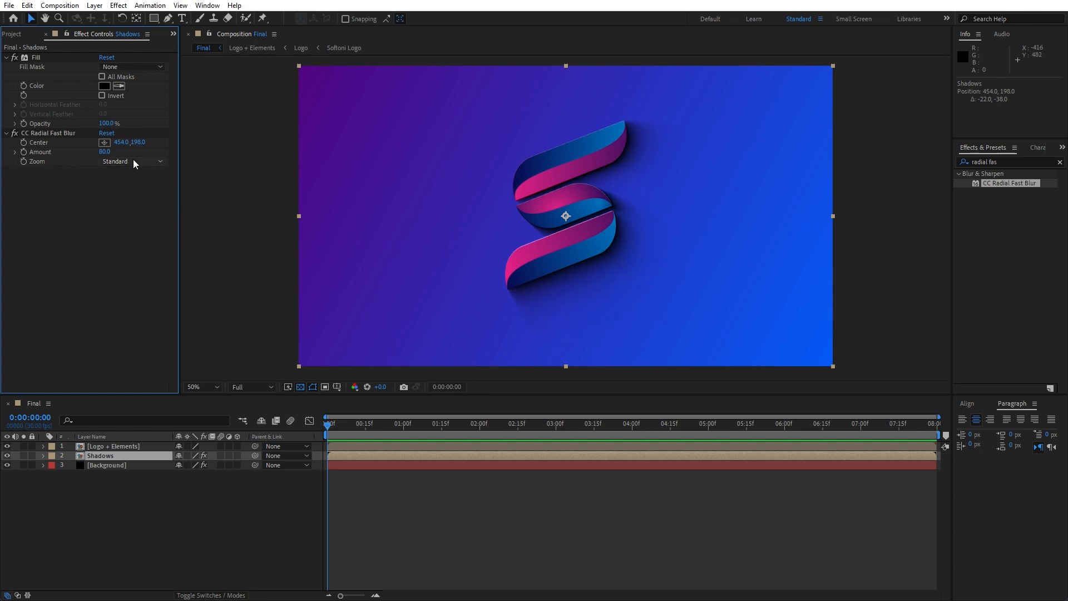
pyautogui.click(105, 152)
pyautogui.write('90')
pyautogui.press('Return')
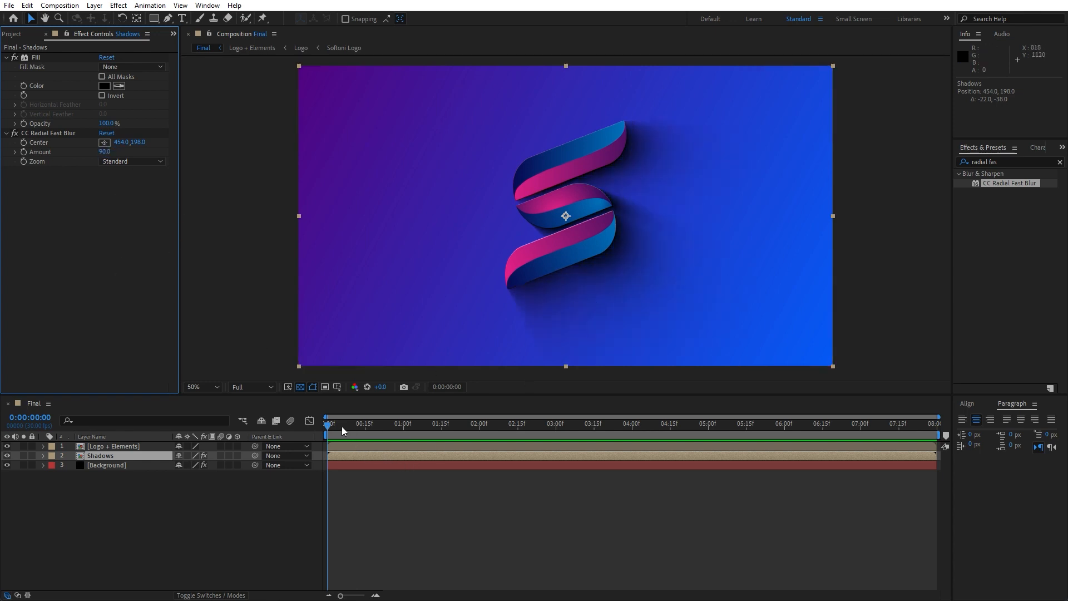
# Try adjusting the opacity of the Shadows layer.
pyautogui.moveTo(342, 426)
pyautogui.mouseDown()
pyautogui.moveTo(355, 427)
pyautogui.moveTo(340, 428)
pyautogui.mouseUp()
pyautogui.press('t')
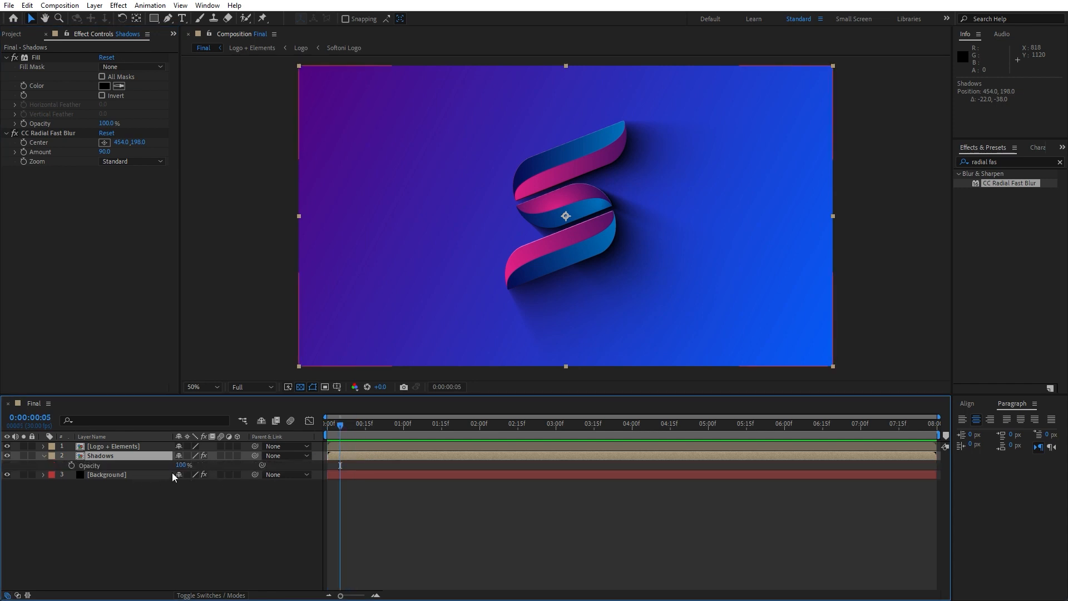
pyautogui.moveTo(181, 465); pyautogui.dragTo(227, 476)
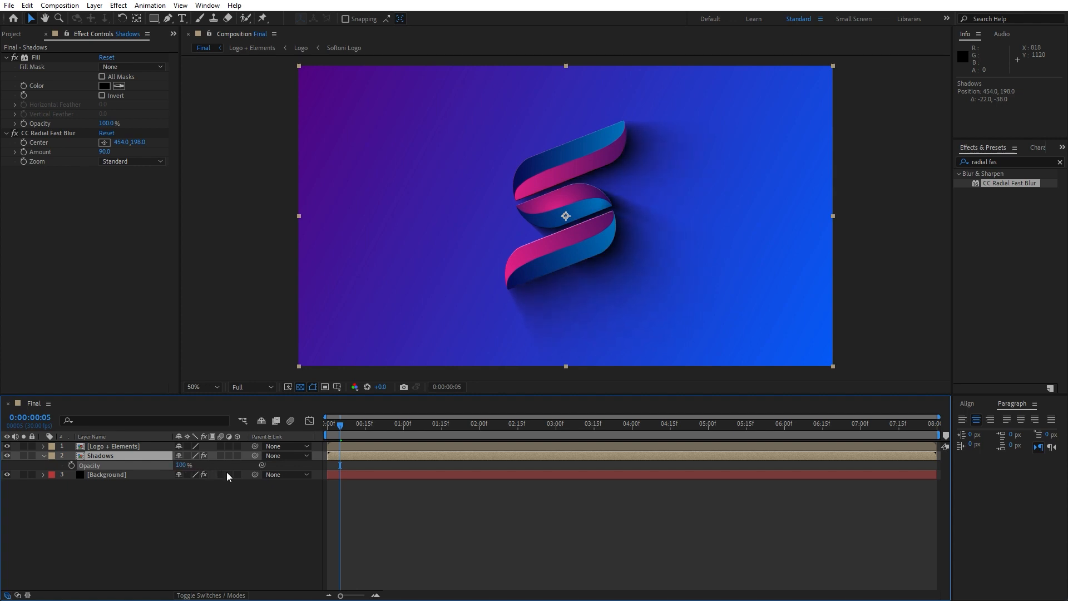
pyautogui.click(44, 457)
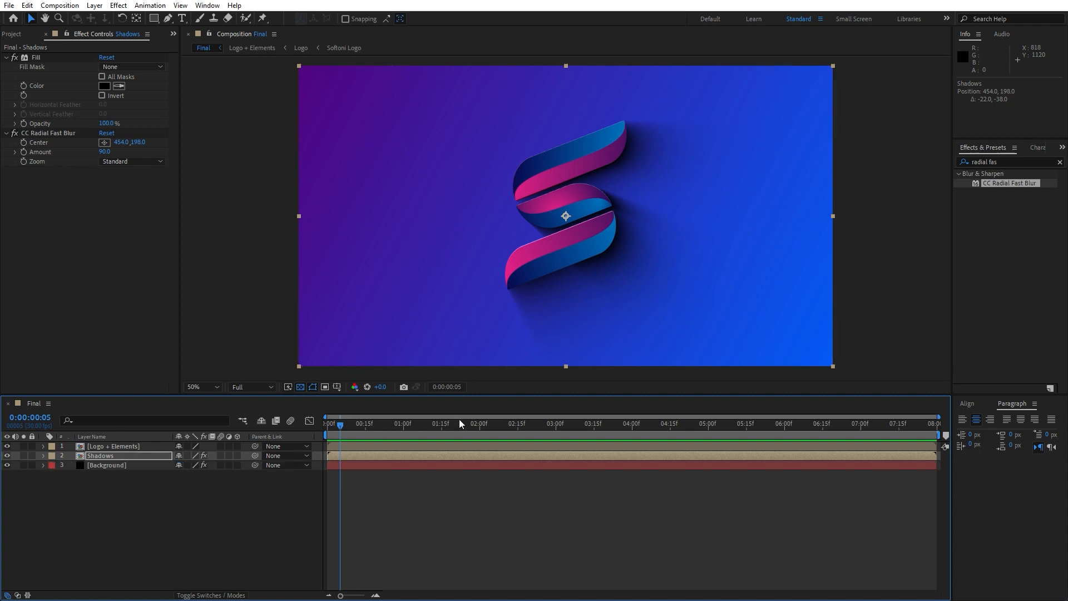
# Add a new camera with the default settings and place it above the Logo + Elements layer.
pyautogui.rightClick(208, 546)
pyautogui.moveTo(278, 408)
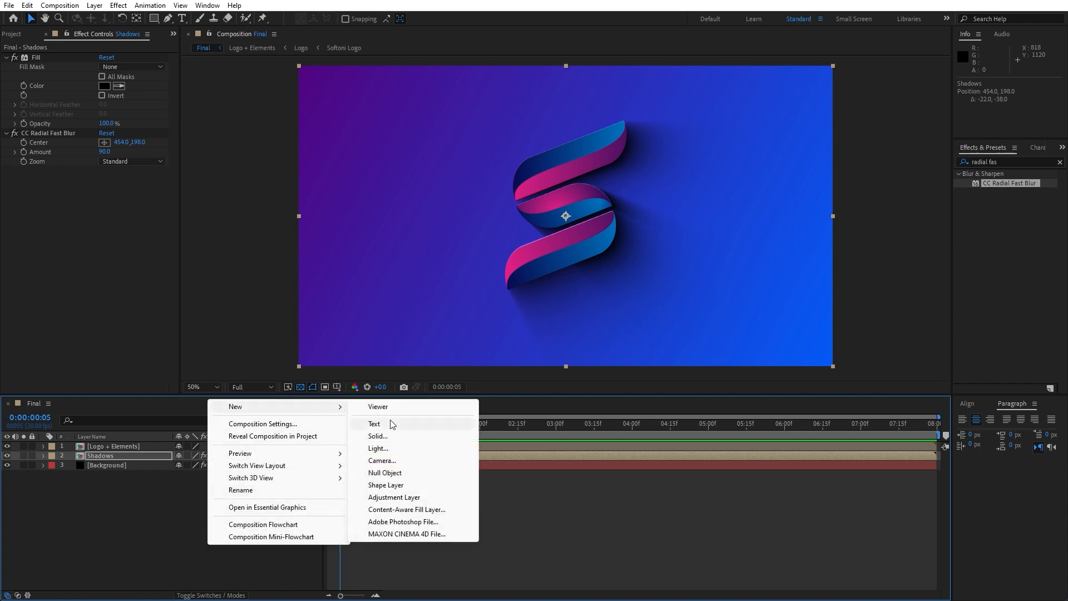
pyautogui.click(395, 462)
pyautogui.click(636, 412)
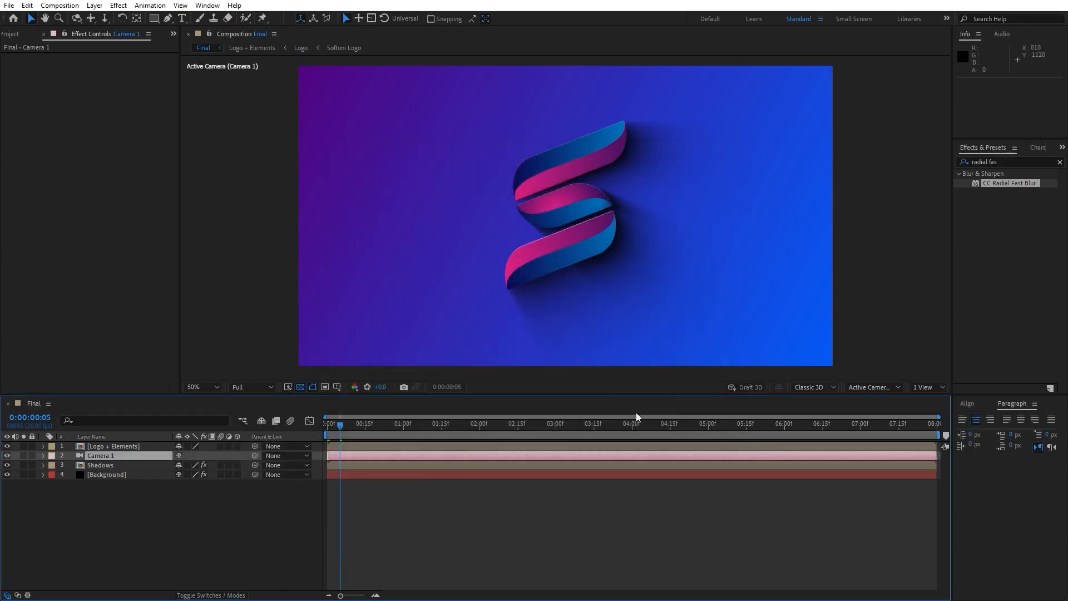
pyautogui.moveTo(89, 448); pyautogui.dragTo(105, 458)
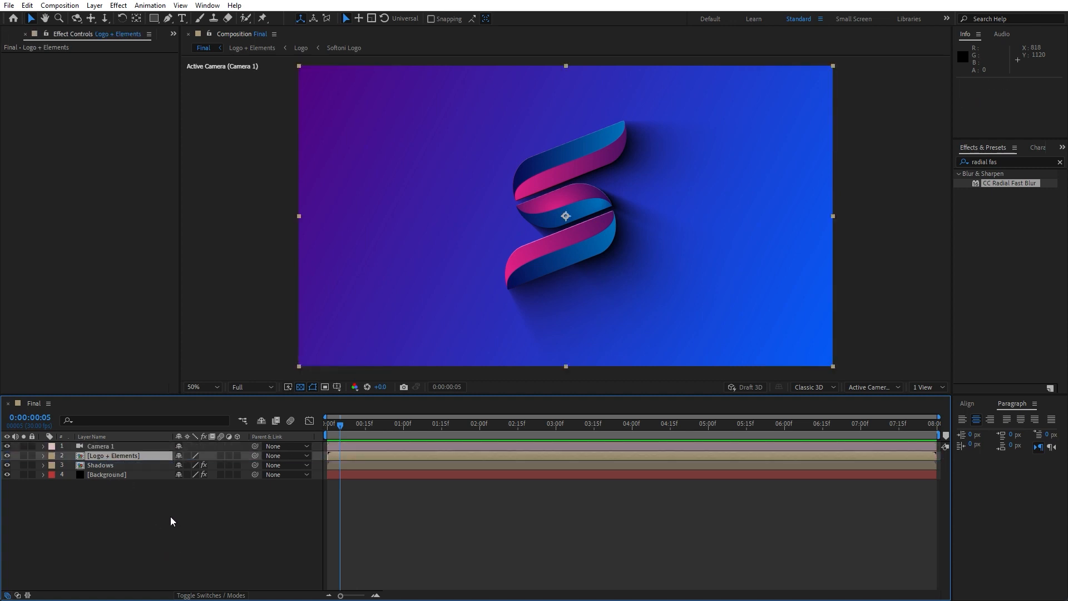
# Add a null object at the top of the layer stack and rename it Camera Control.
pyautogui.rightClick(171, 517)
pyautogui.moveTo(238, 378)
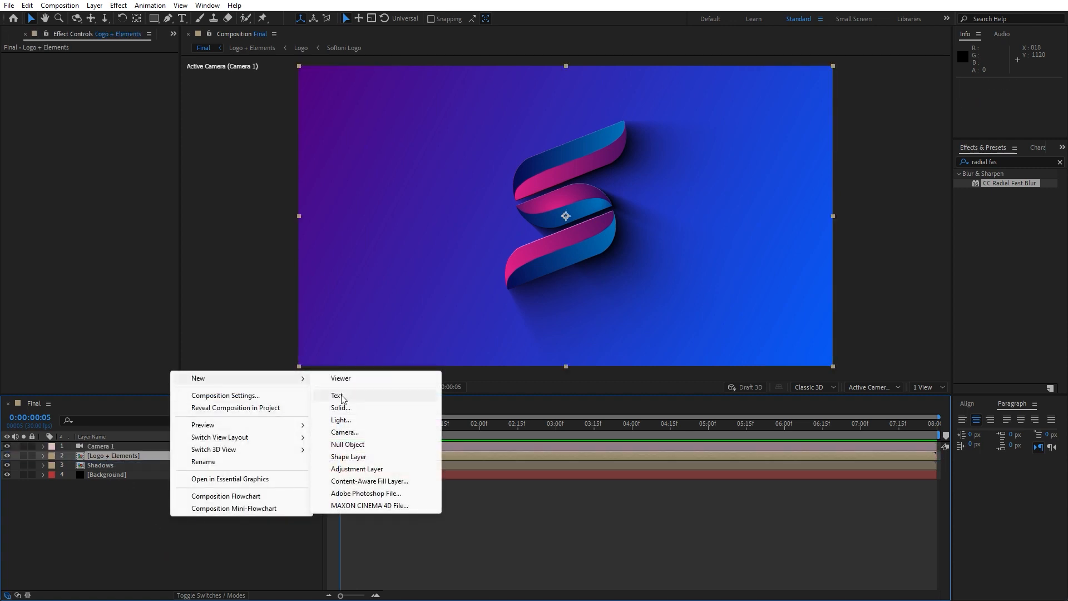
pyautogui.click(357, 445)
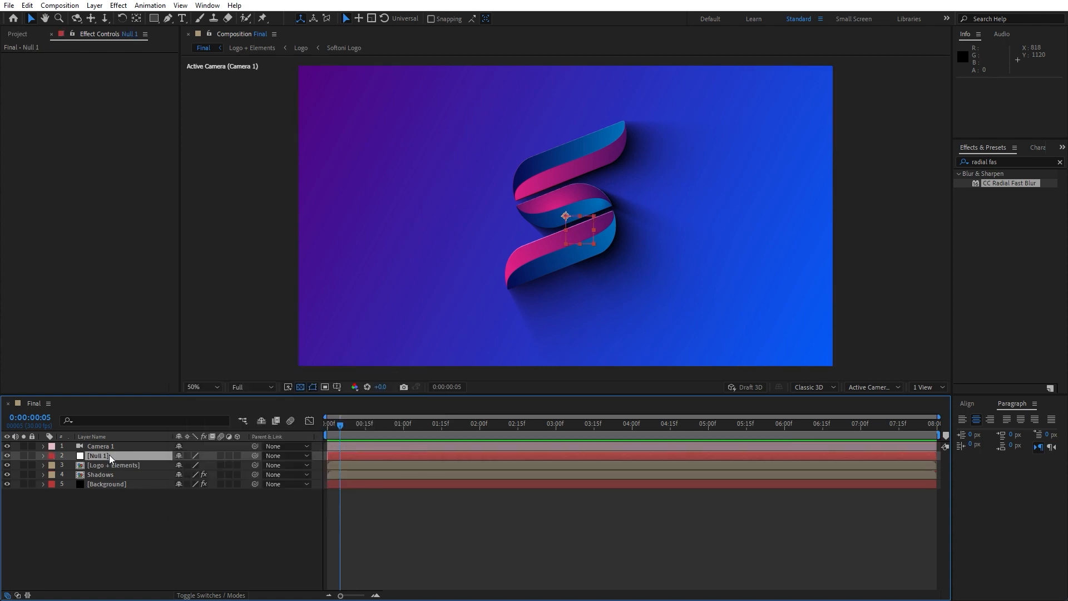
pyautogui.moveTo(104, 453); pyautogui.dragTo(107, 448)
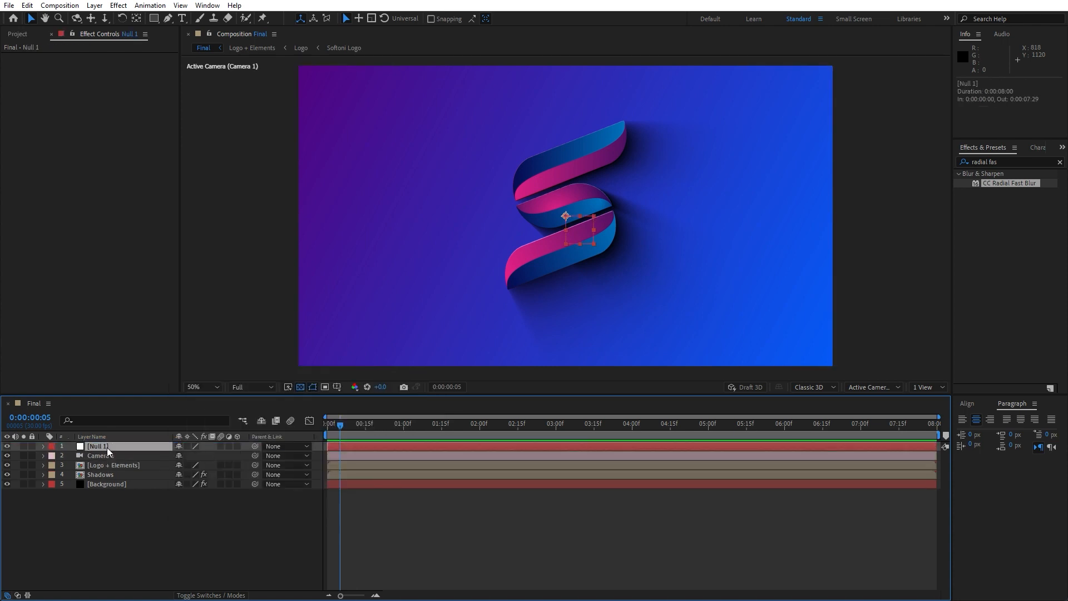
pyautogui.press('Return')
pyautogui.write('Came')
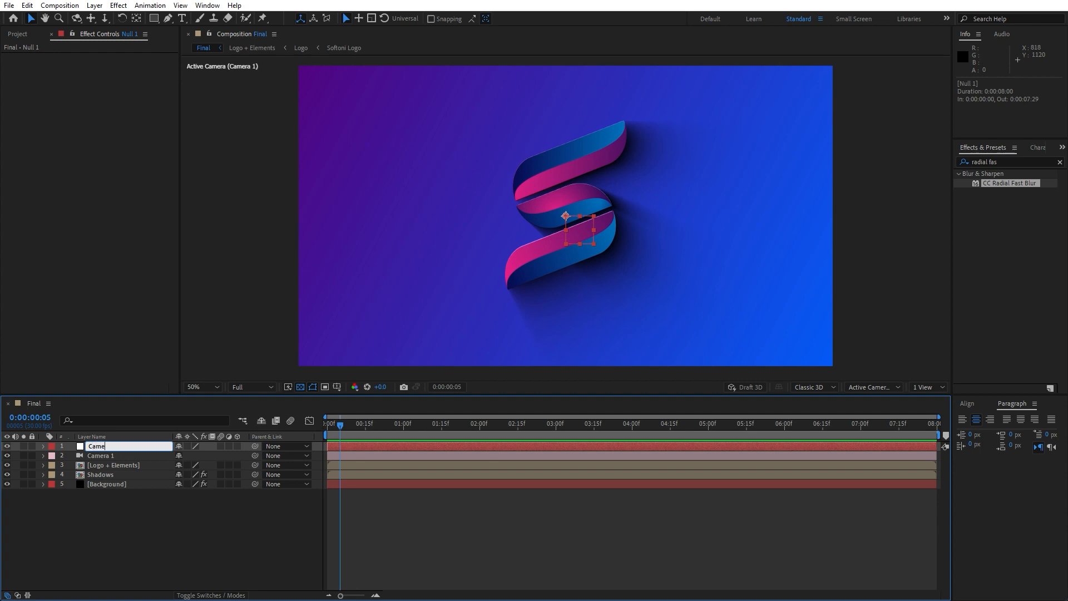
pyautogui.write('ra Control')
pyautogui.click(225, 523)
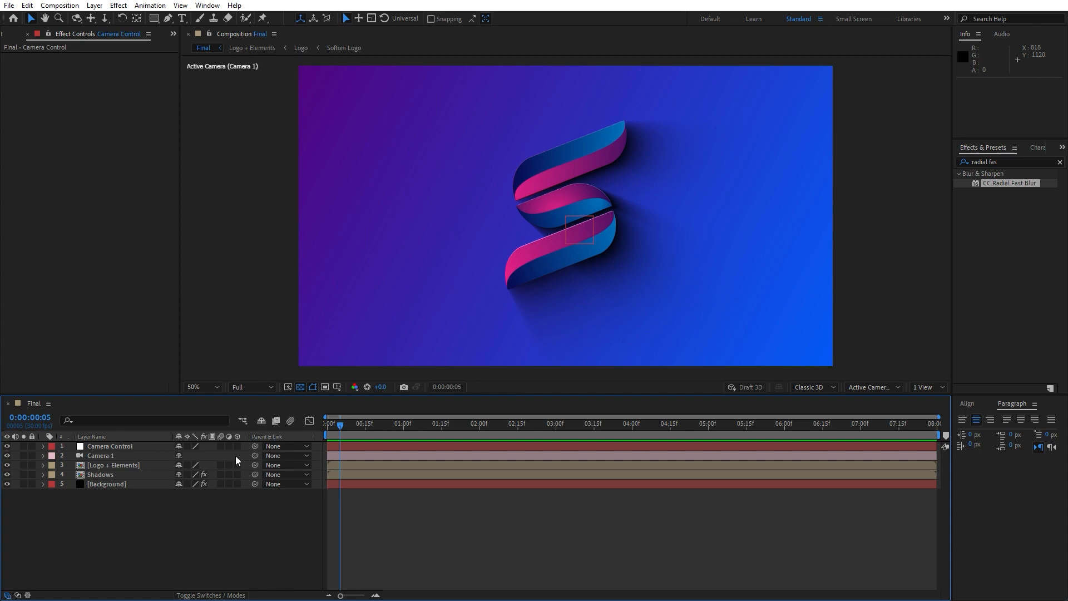
# Check that the Parent & Link column is enabled and parent Camera 1 to the Camera Control null.
pyautogui.rightClick(272, 436)
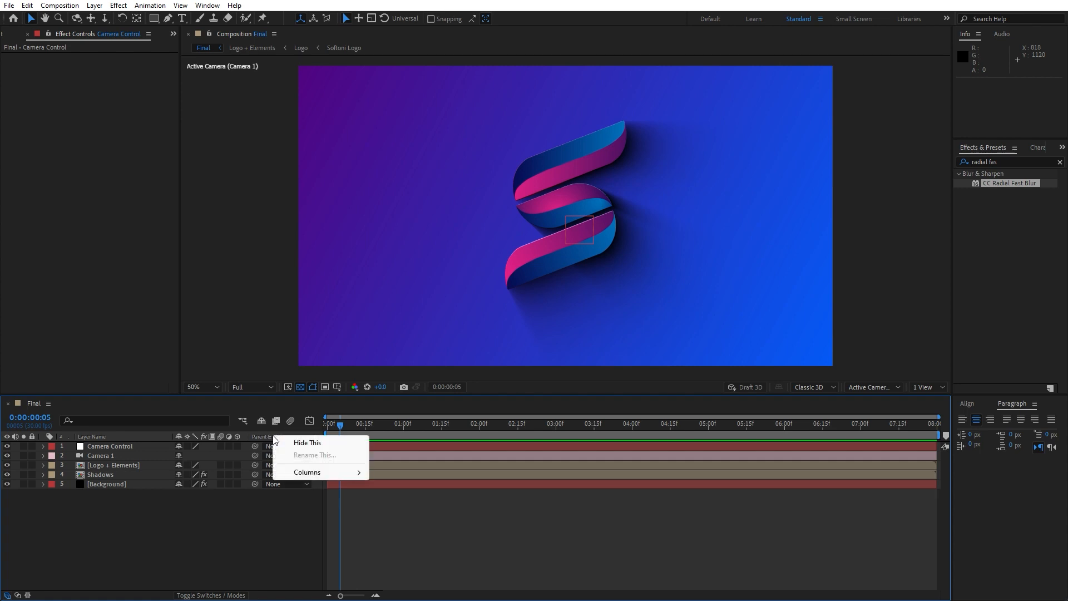
pyautogui.moveTo(321, 474)
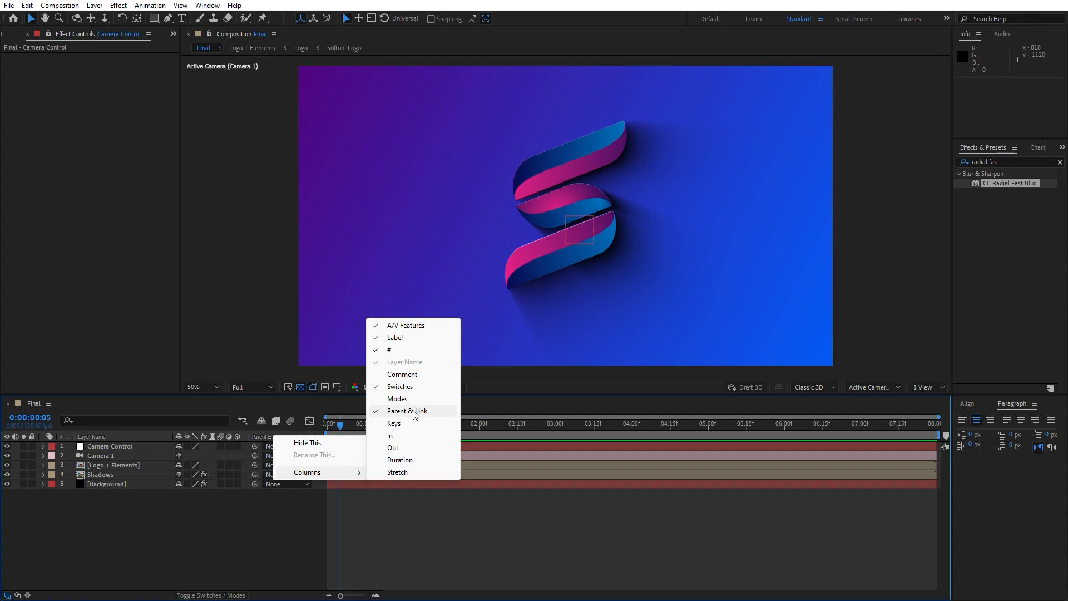
pyautogui.click(238, 516)
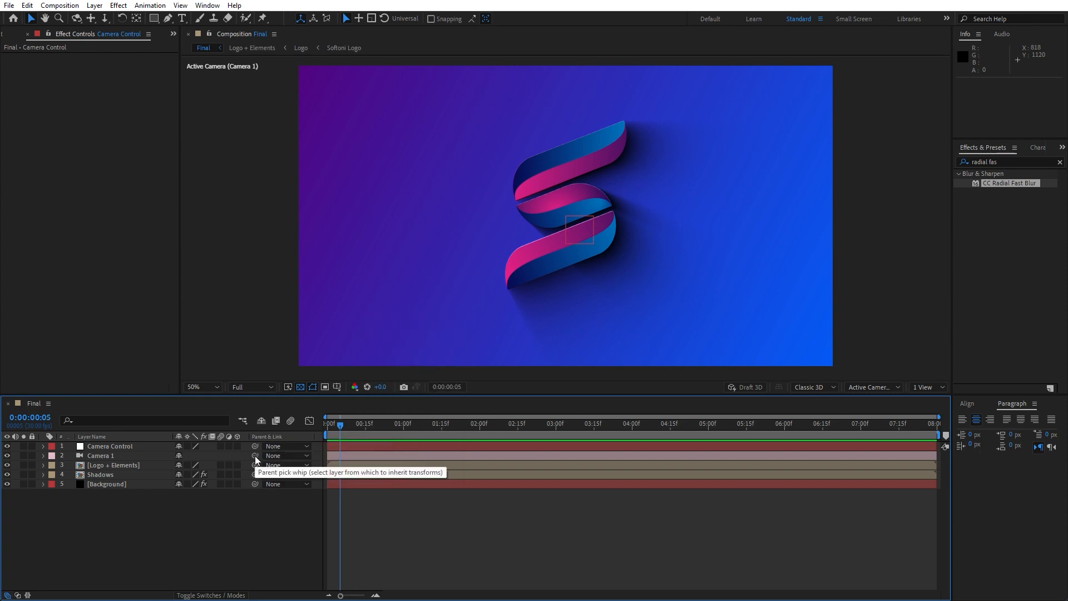
pyautogui.moveTo(256, 457); pyautogui.dragTo(115, 446)
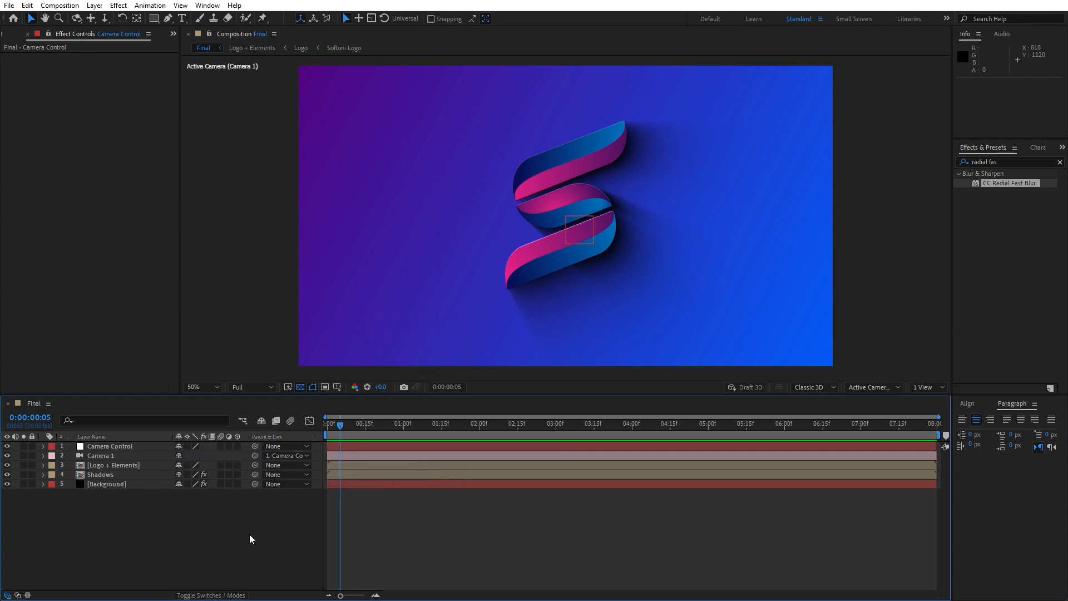
# Keyframe Camera 1's Zoom at the first frame and set it to 1900 pixels at 0:00:05:29.
pyautogui.press('Home')
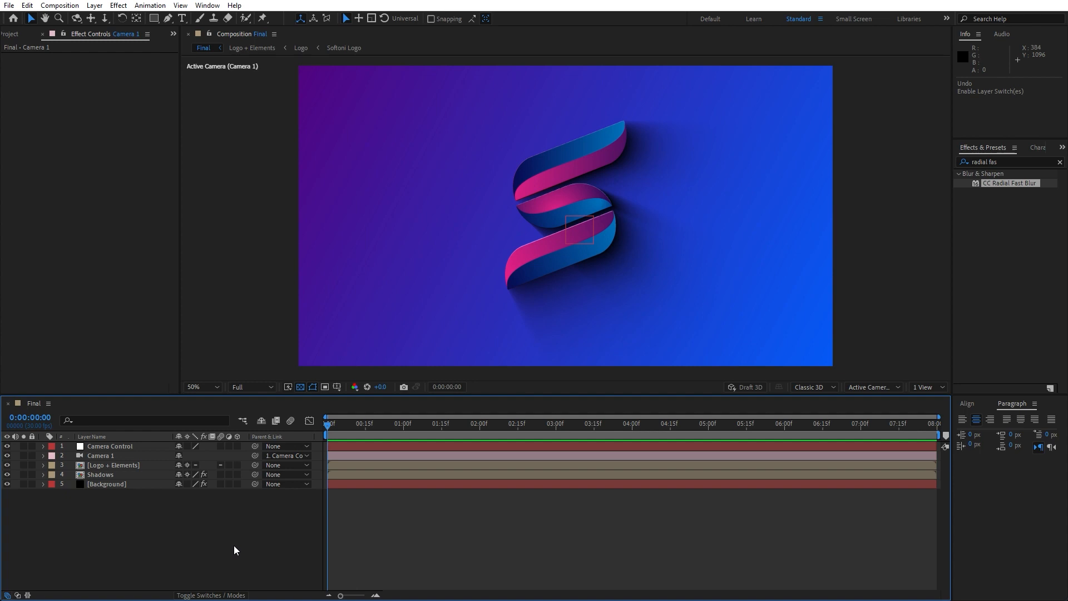
pyautogui.click(43, 456)
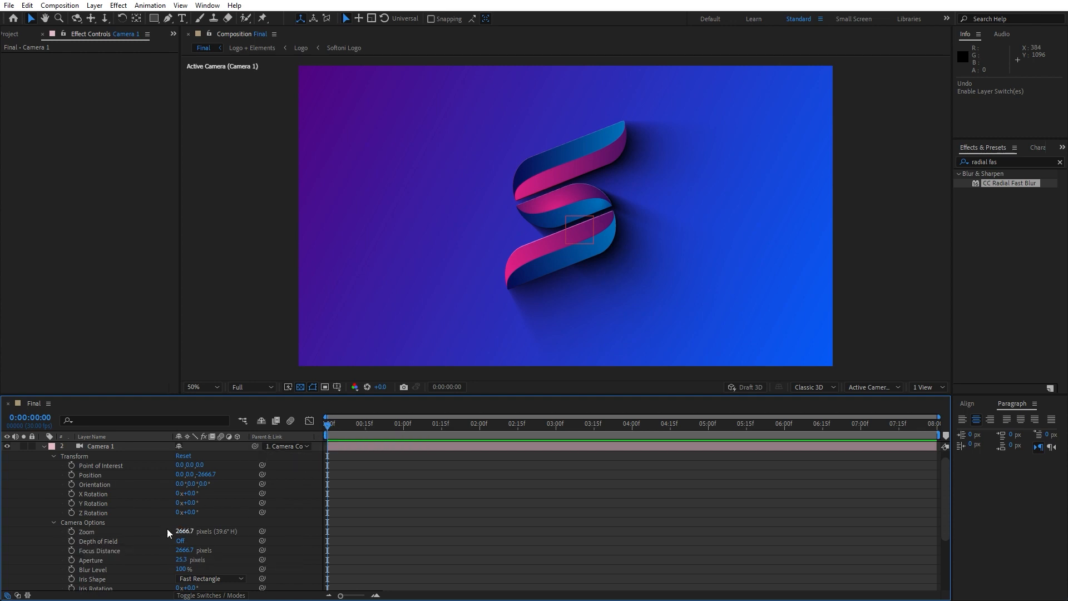
pyautogui.click(71, 532)
pyautogui.moveTo(329, 425); pyautogui.dragTo(783, 429)
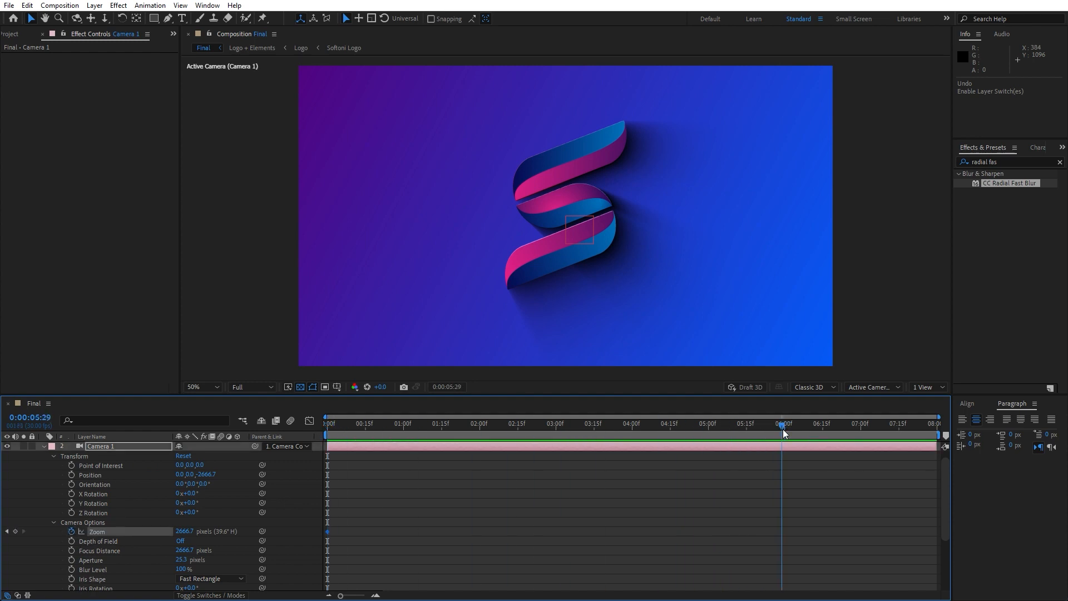
pyautogui.click(190, 531)
pyautogui.write('1900')
pyautogui.click(43, 446)
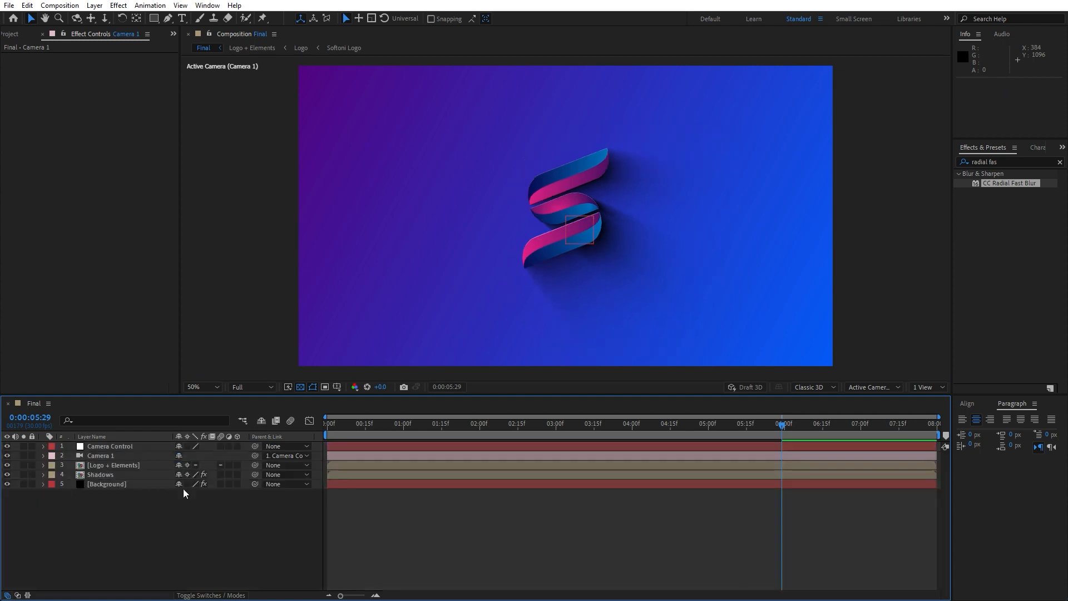
# Lower the composition preview resolution to Third and play back the camera zoom from near the start.
pyautogui.click(247, 386)
pyautogui.click(258, 442)
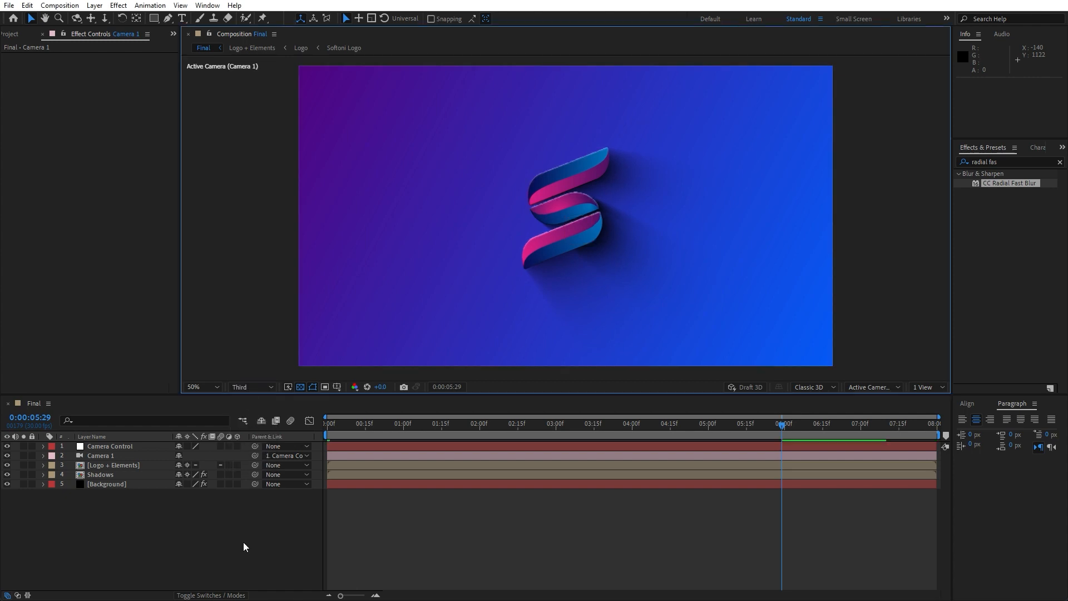
pyautogui.click(338, 433)
pyautogui.press('space')
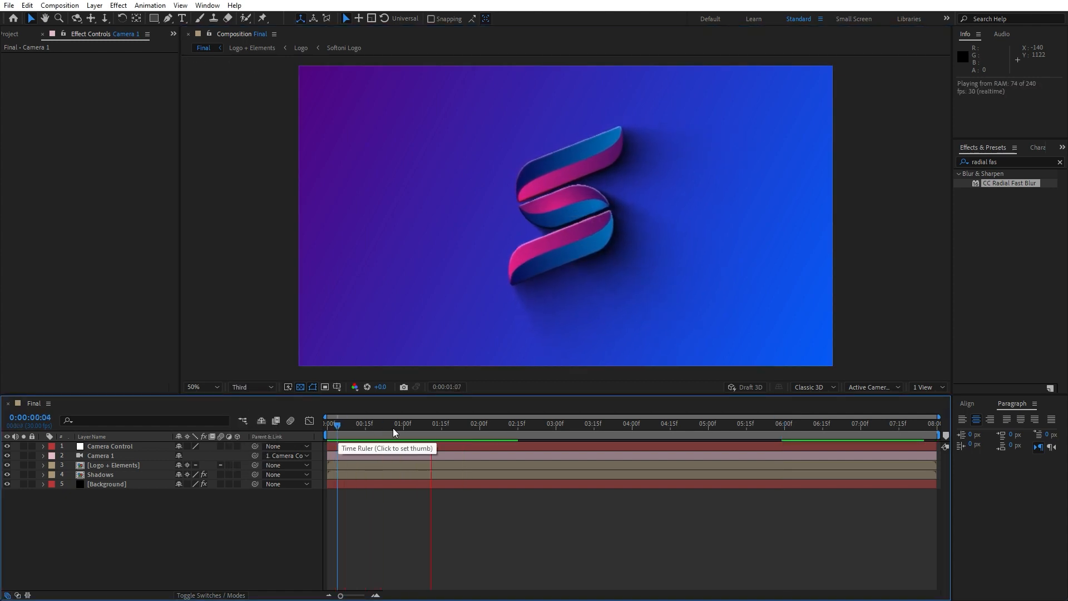
pyautogui.moveTo(554, 433); pyautogui.dragTo(341, 432)
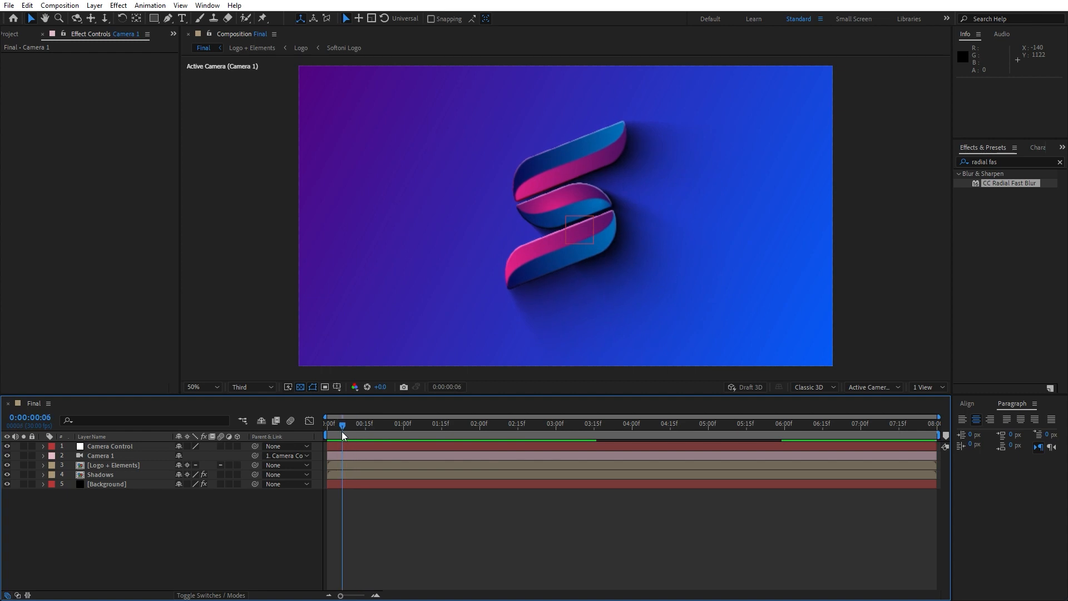
# Keyframe the Camera Control null's Scale at 0:00:01:16 and set it to 120% at the first frame.
pyautogui.click(123, 447)
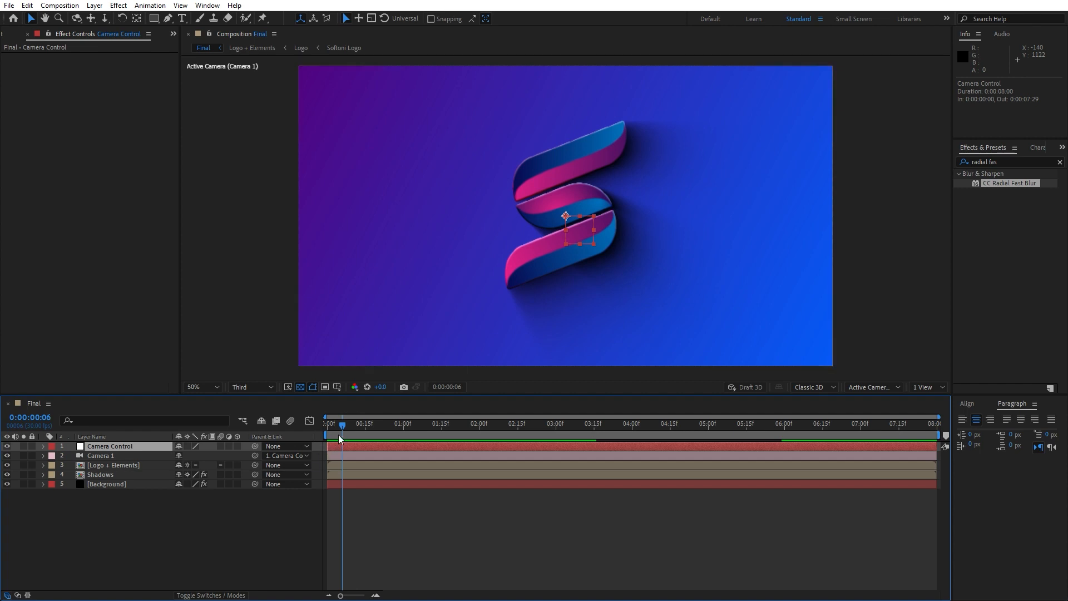
pyautogui.moveTo(338, 435); pyautogui.dragTo(446, 429)
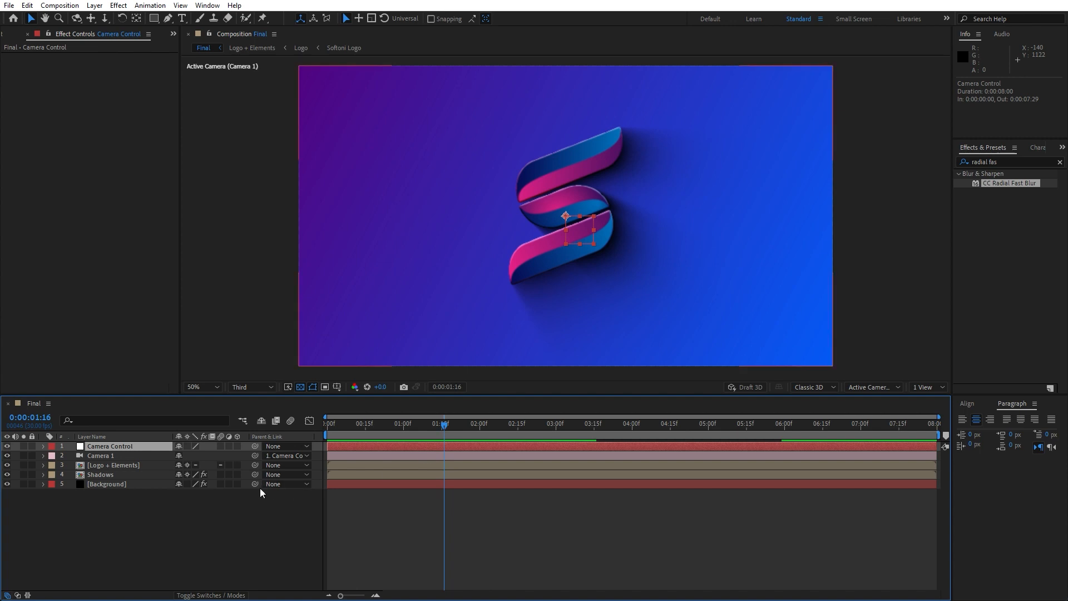
pyautogui.press('s')
pyautogui.click(71, 456)
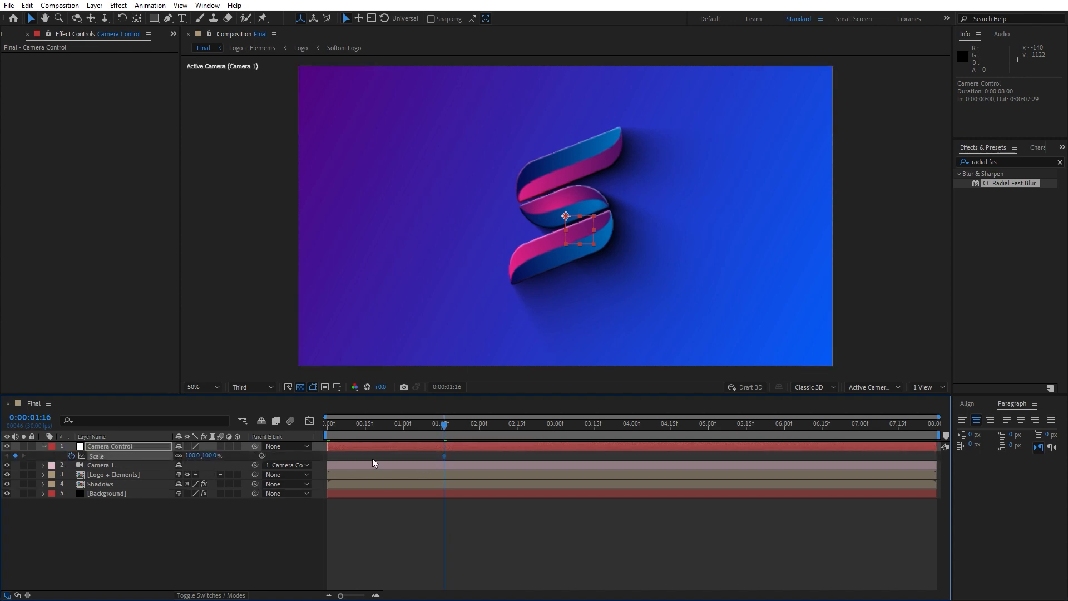
pyautogui.press('Home')
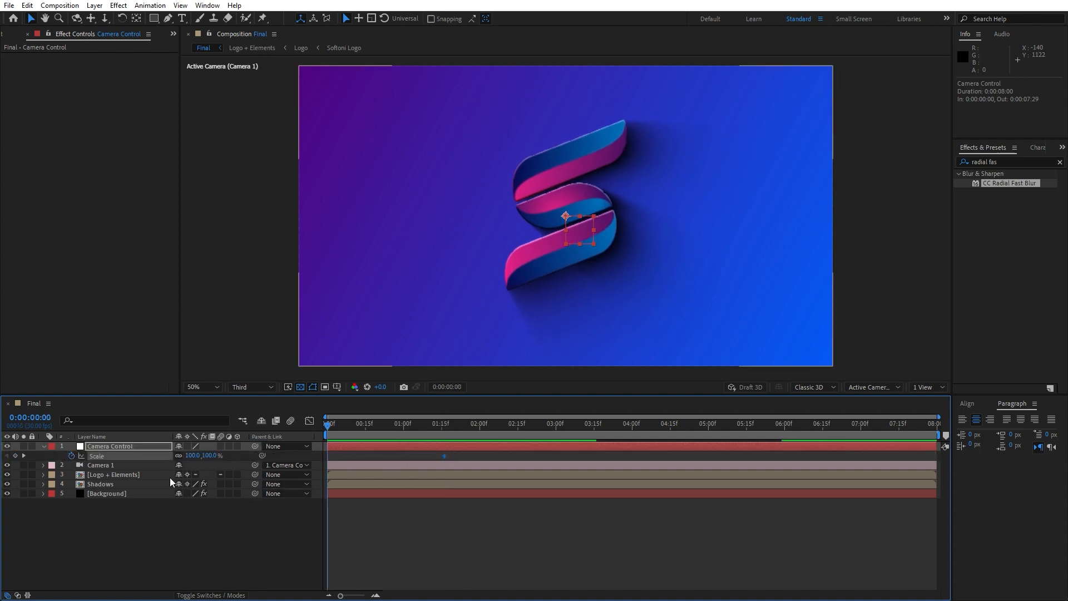
pyautogui.click(192, 455)
pyautogui.write('120')
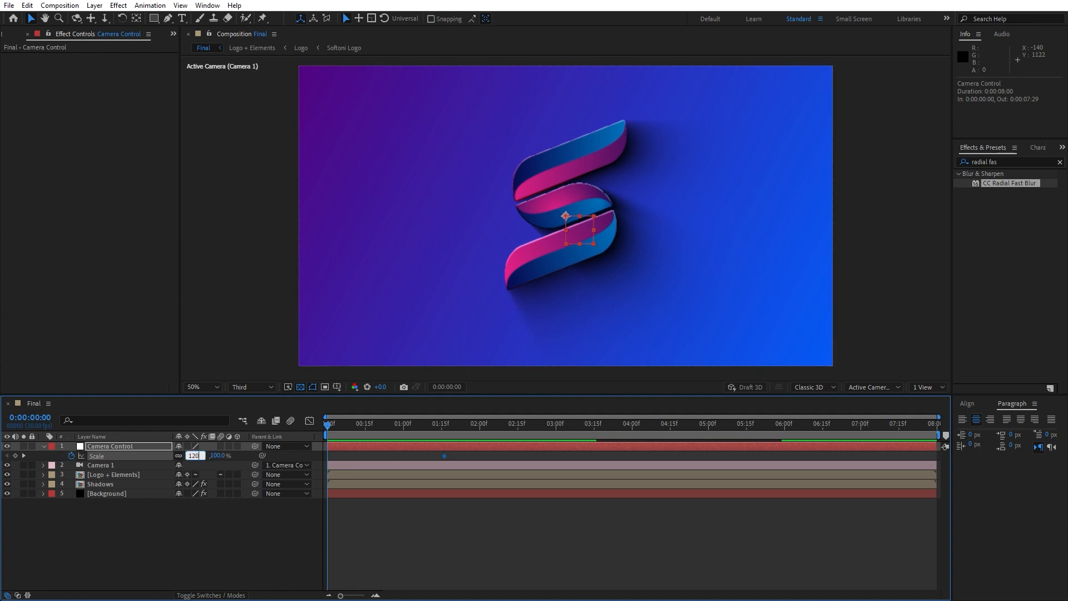
pyautogui.click(195, 530)
# Make Camera Control a 3D layer and add X, Y and Z Rotation keyframes at 0:00:01:16, showing Scale alongside.
pyautogui.click(125, 449)
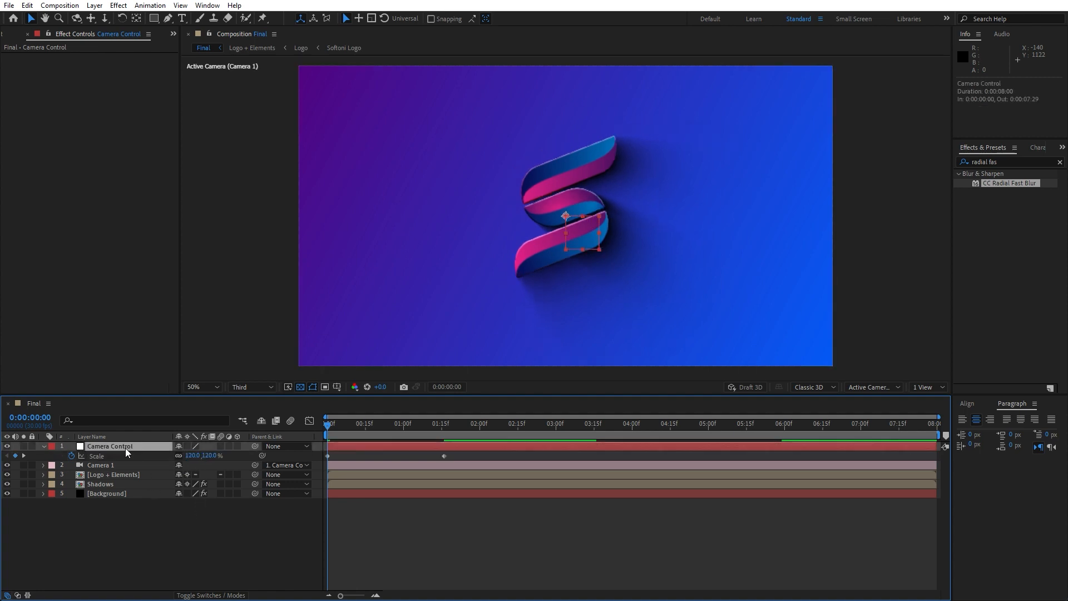
pyautogui.press('r')
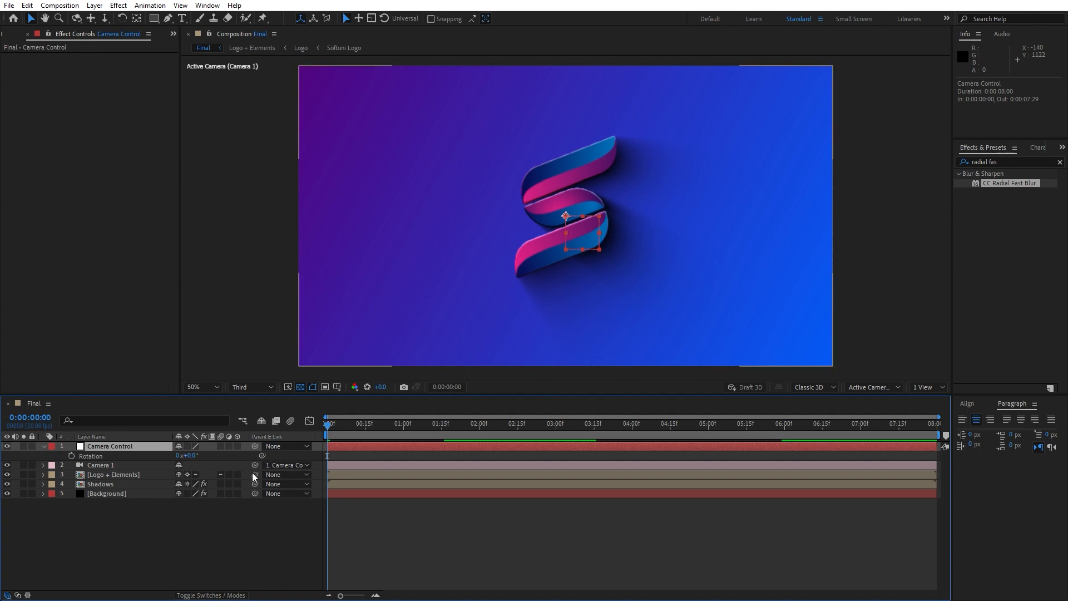
pyautogui.click(238, 446)
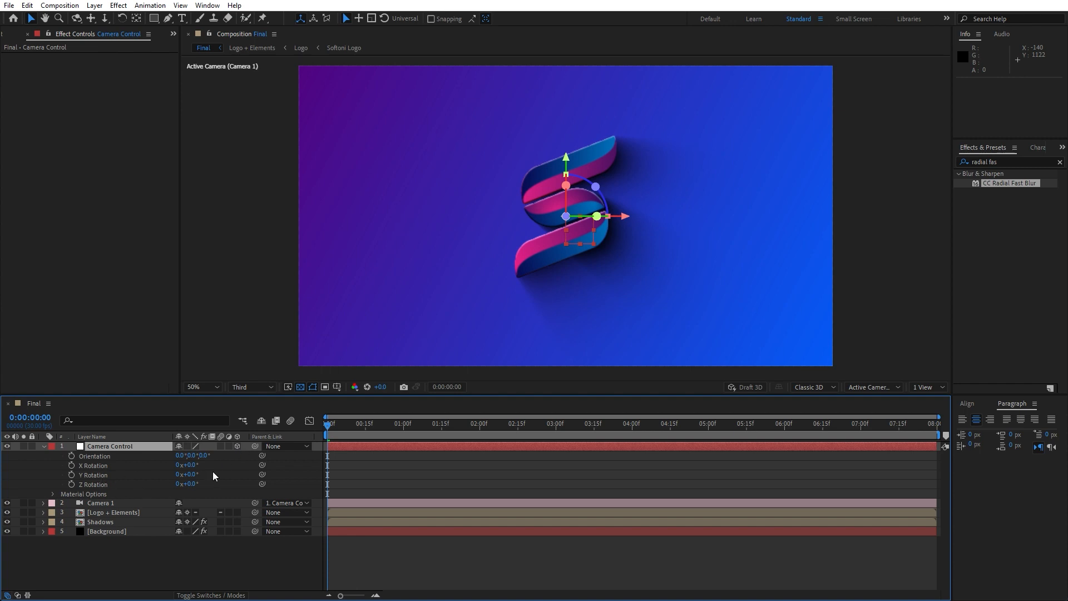
pyautogui.hotkey('shift', 's')
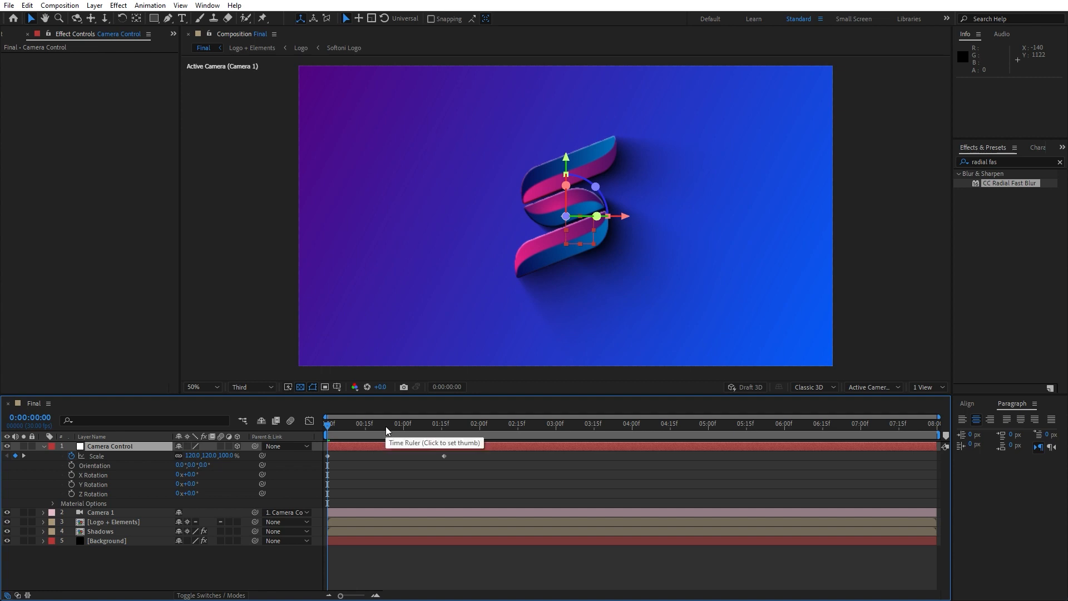
pyautogui.moveTo(385, 426); pyautogui.dragTo(445, 429)
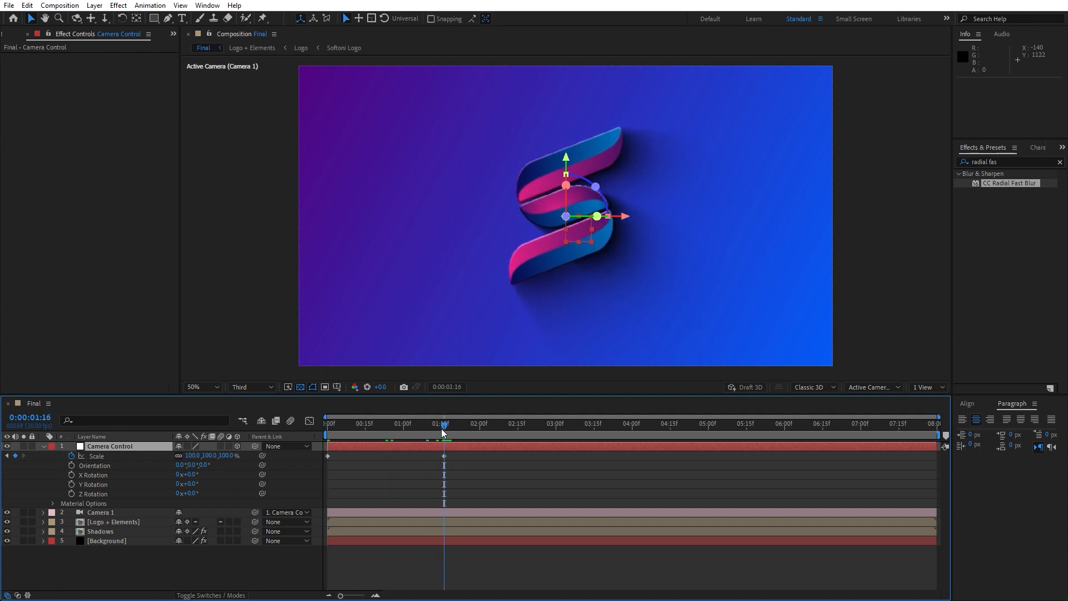
pyautogui.click(71, 475)
pyautogui.click(72, 484)
pyautogui.click(71, 494)
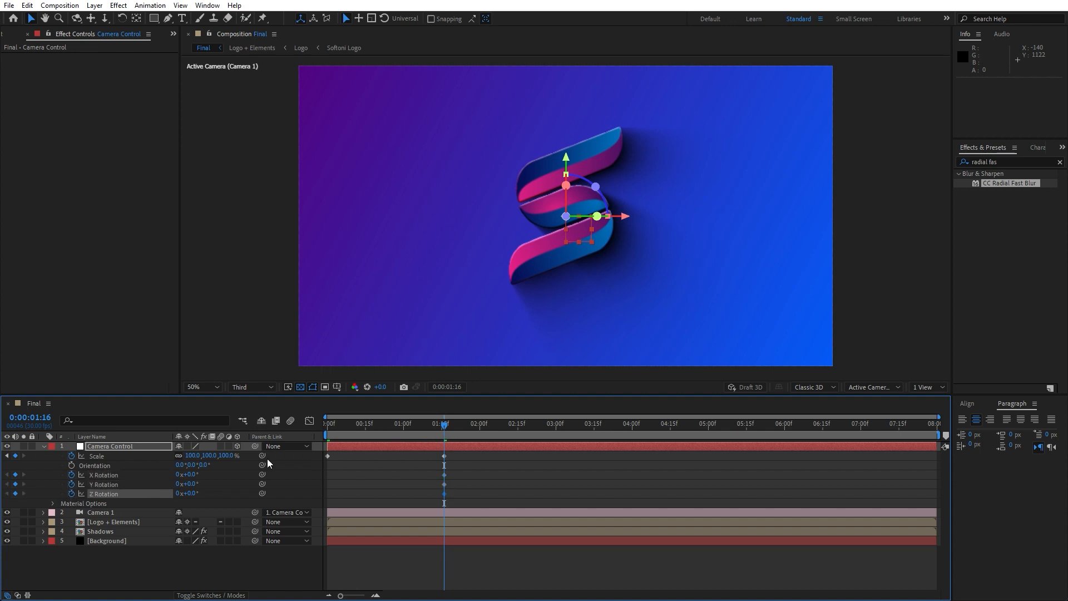
# Set Camera Control's X Rotation to 45° and Y Rotation to 30° at the first frame and preview the move.
pyautogui.moveTo(359, 426); pyautogui.dragTo(237, 433)
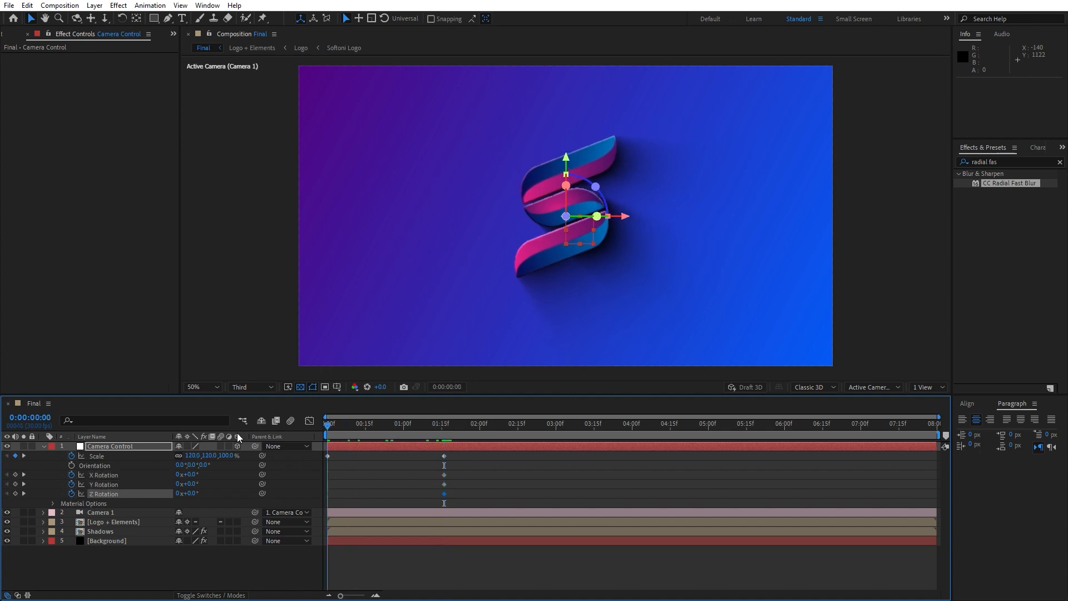
pyautogui.click(190, 475)
pyautogui.write('45')
pyautogui.click(255, 563)
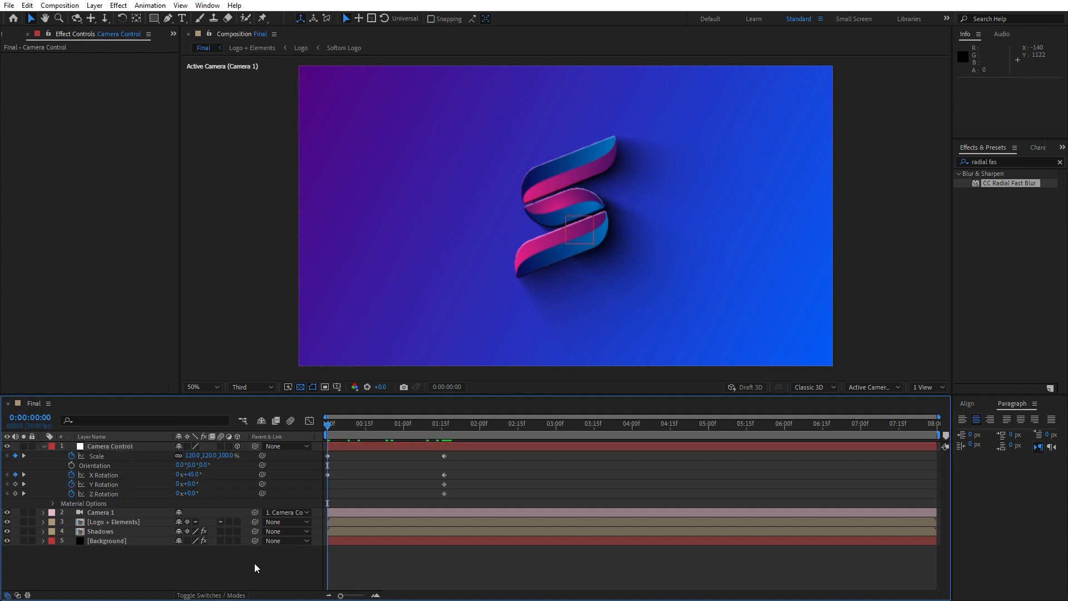
pyautogui.click(190, 485)
pyautogui.write('30')
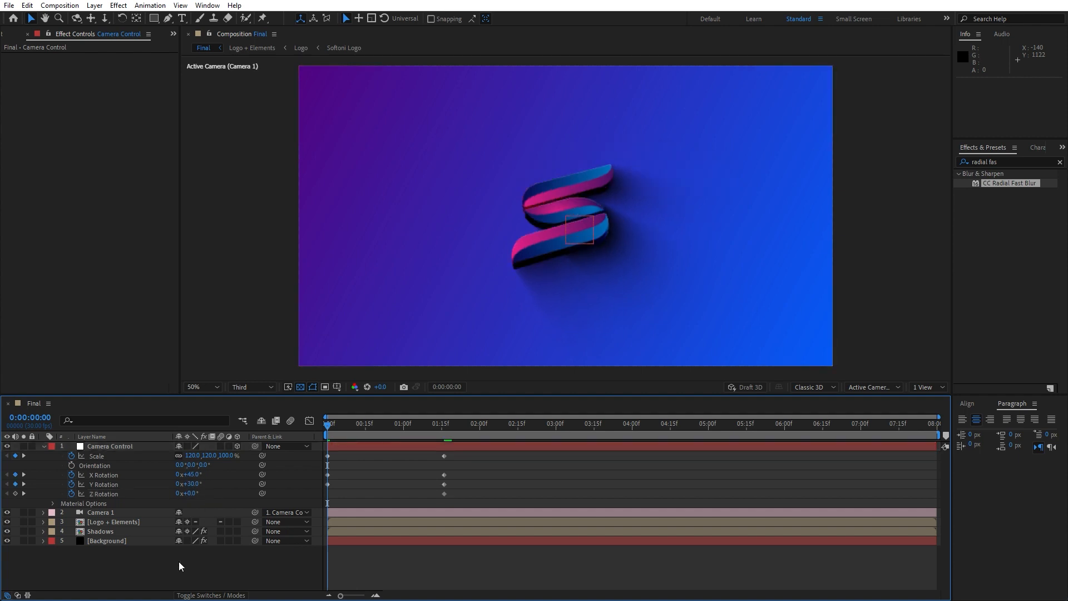
pyautogui.click(188, 566)
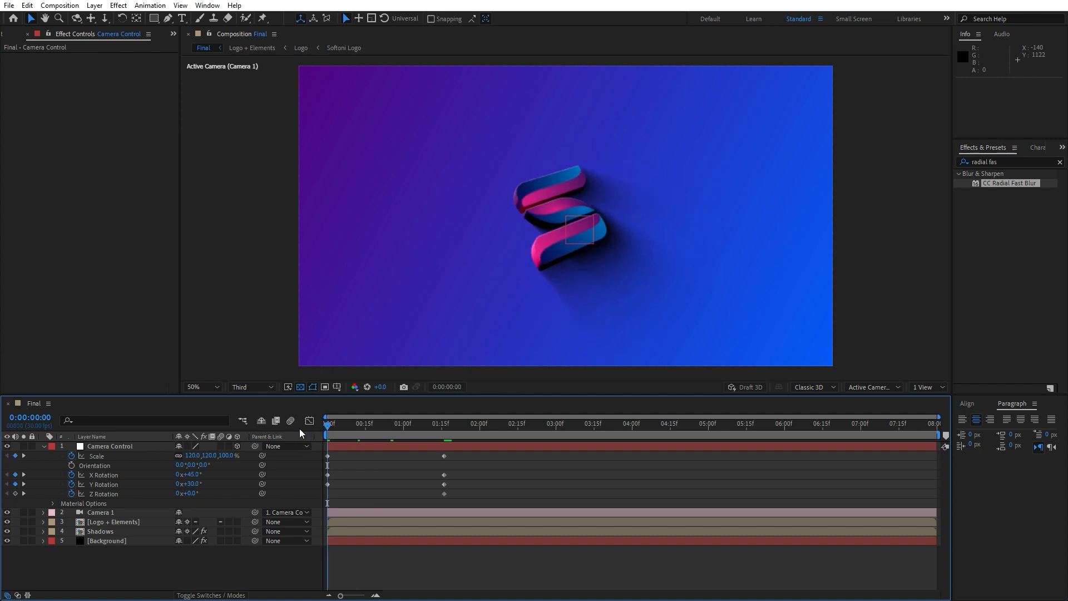
pyautogui.press('space')
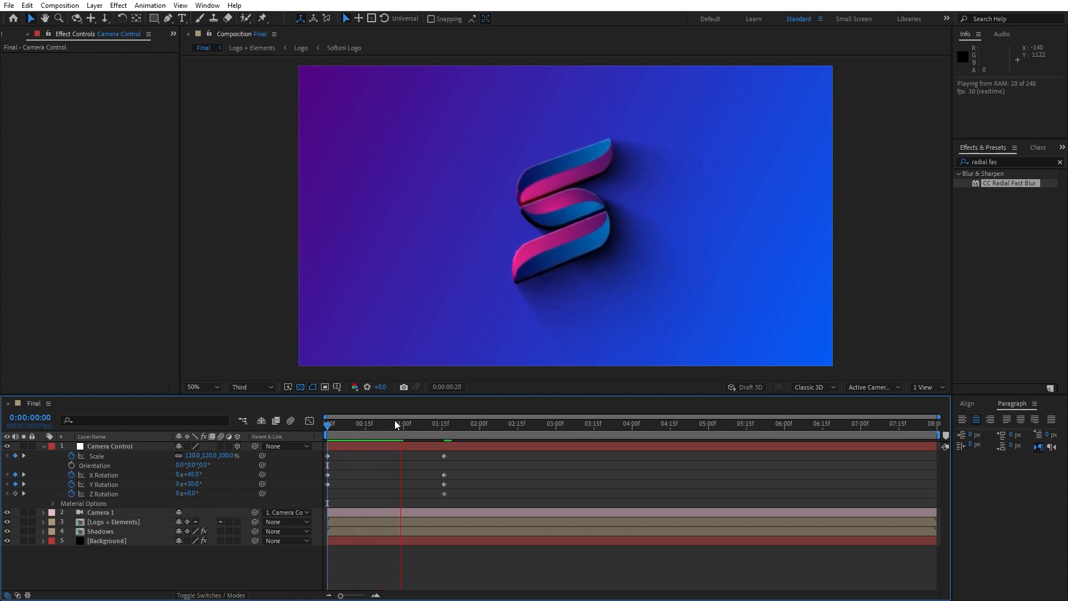
pyautogui.press('space')
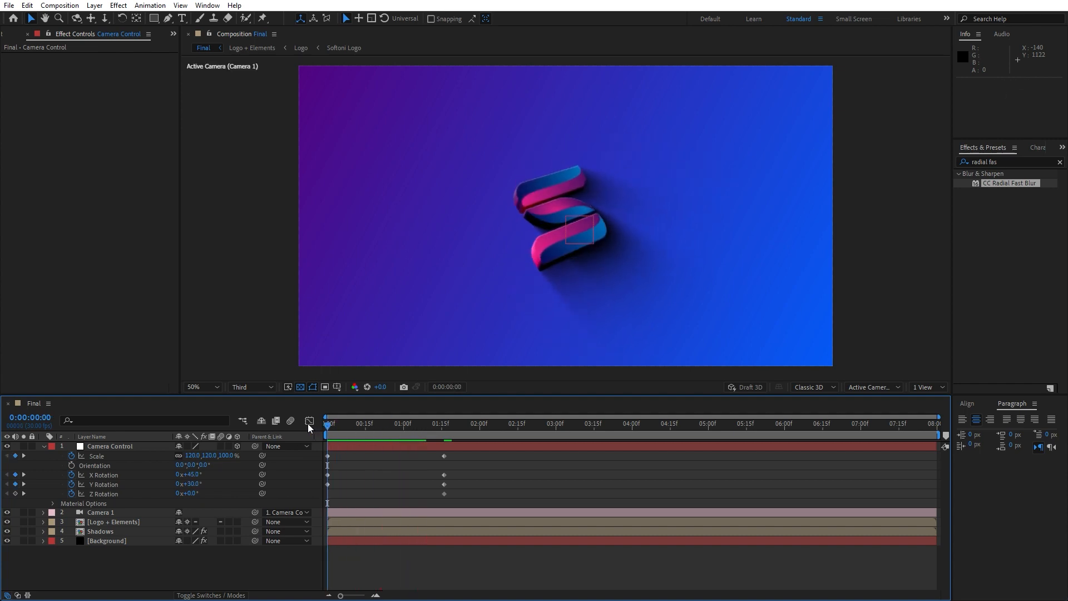
# At the first frame, set Camera Control's X Rotation to 60°, Y Rotation to 60° and Z Rotation to -12°.
pyautogui.click(190, 475)
pyautogui.write('60')
pyautogui.press('Return')
pyautogui.moveTo(190, 487); pyautogui.dragTo(202, 489)
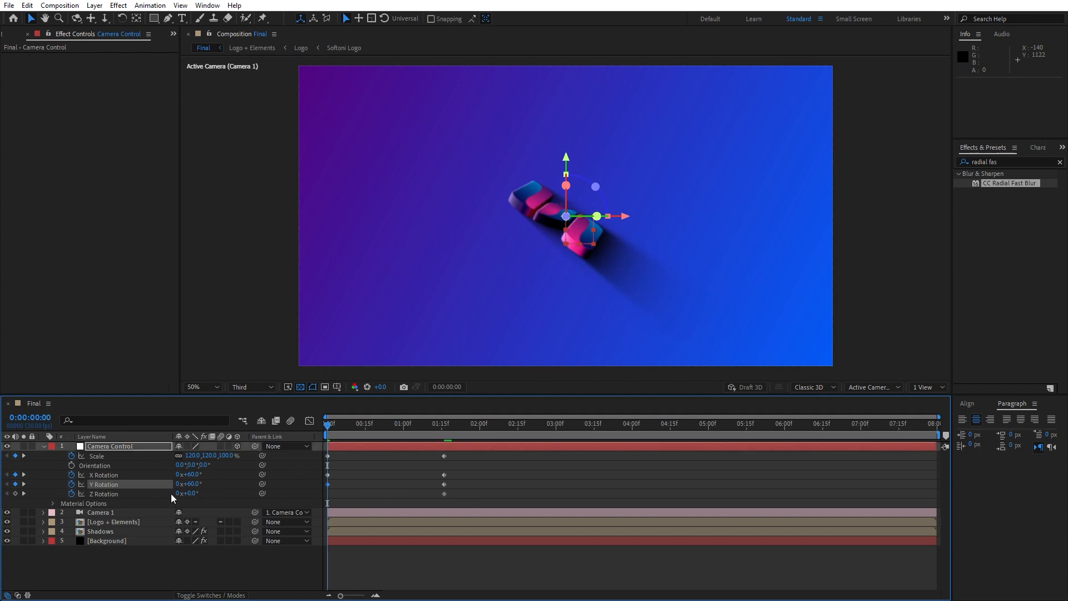
pyautogui.moveTo(194, 494); pyautogui.dragTo(197, 507)
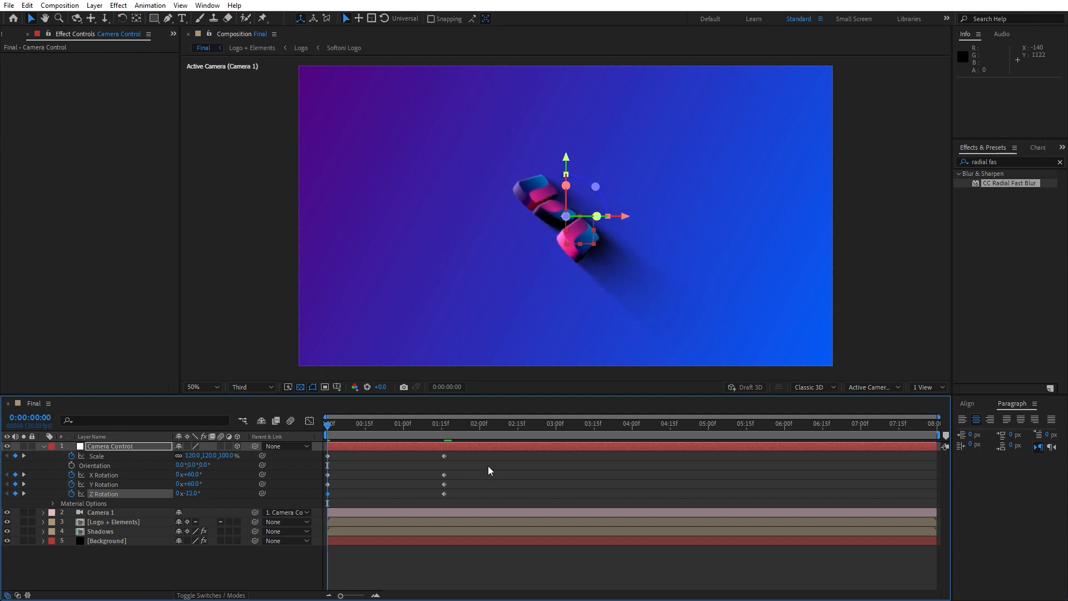
# Apply Easy Ease to all of Camera Control's Scale and X, Y and Z Rotation keyframes.
pyautogui.moveTo(489, 467); pyautogui.dragTo(320, 513)
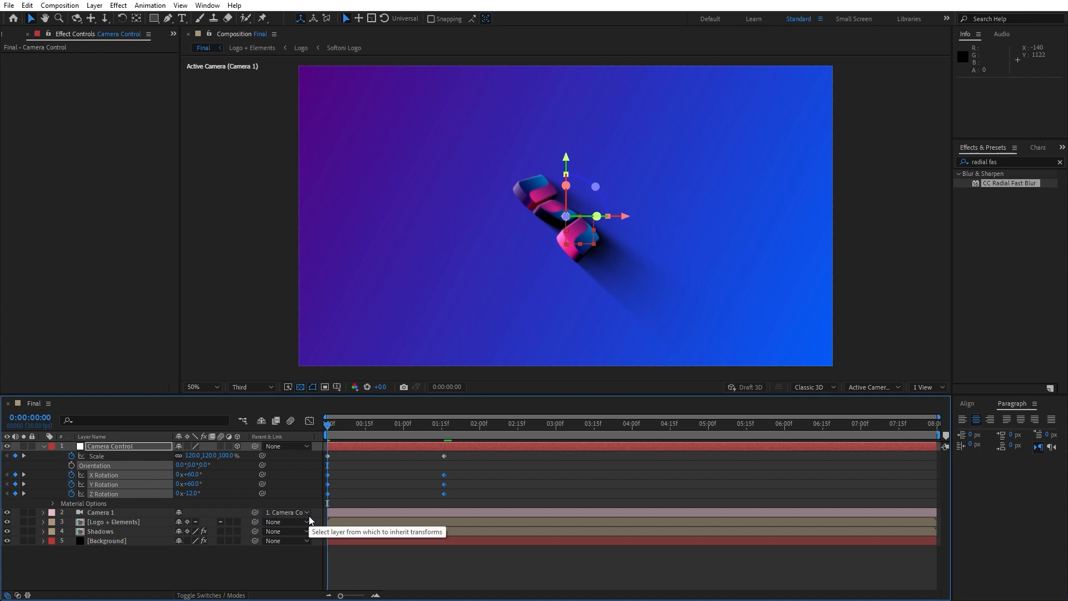
pyautogui.moveTo(489, 454); pyautogui.dragTo(299, 533)
pyautogui.press('F9')
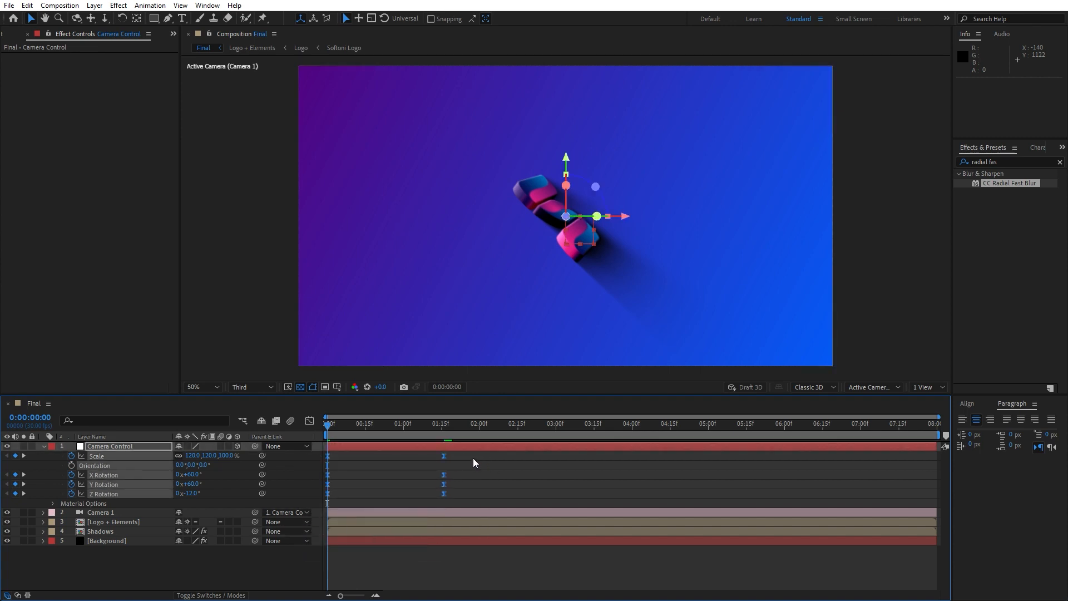
# Reshape the speed curves of Camera Control's keyframes in the Graph Editor for a fast start and a long, slow ending.
pyautogui.click(309, 421)
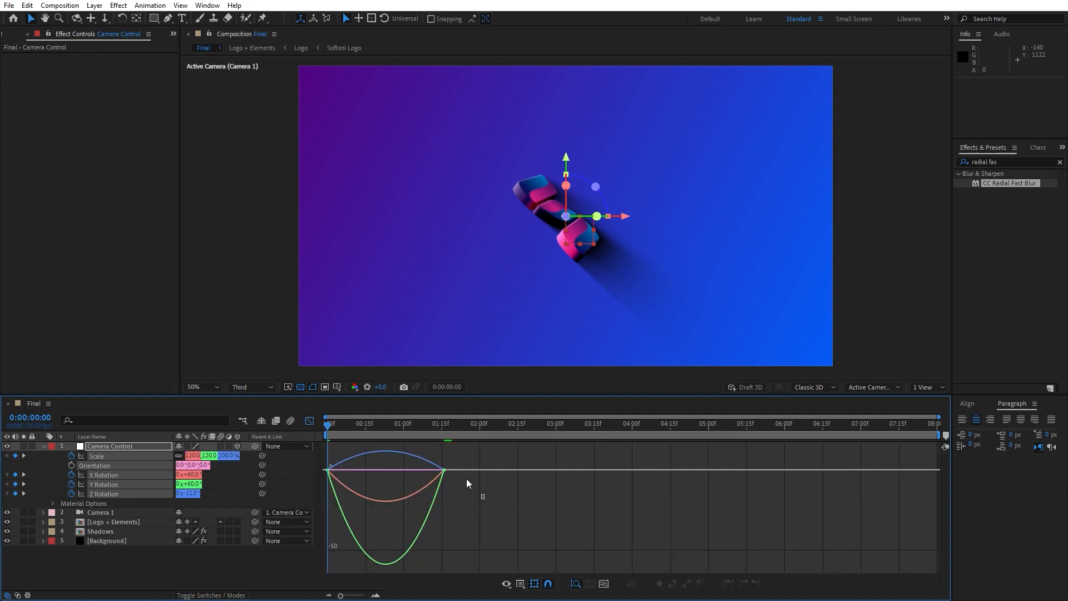
pyautogui.click(430, 471)
pyautogui.moveTo(425, 472); pyautogui.dragTo(369, 473)
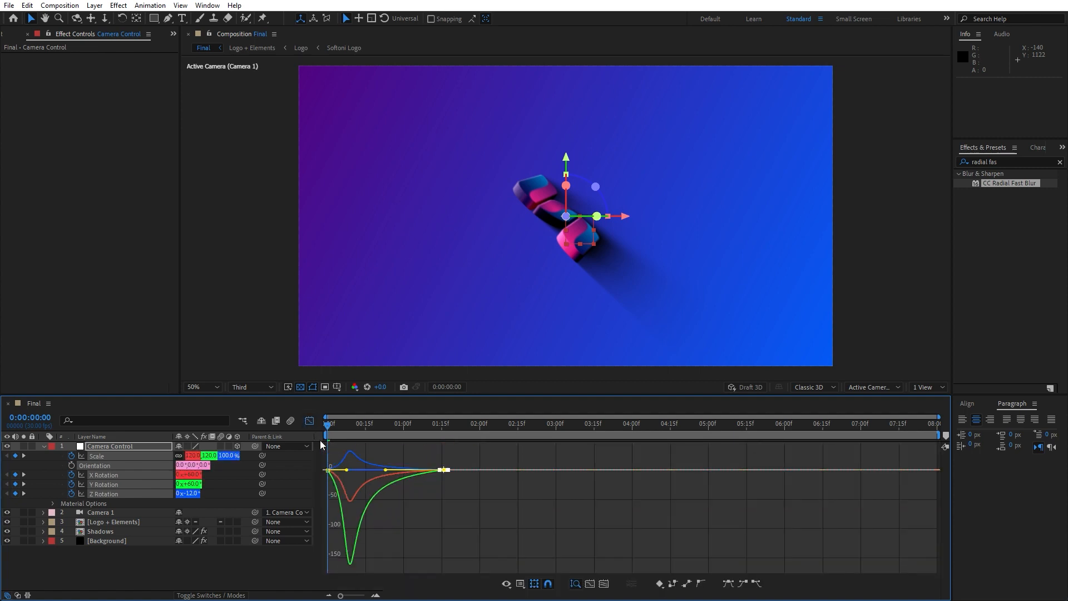
pyautogui.click(309, 422)
pyautogui.click(250, 573)
# Play back the eased camera move from the first frame and park the playhead at 0:00:00:27.
pyautogui.press('space')
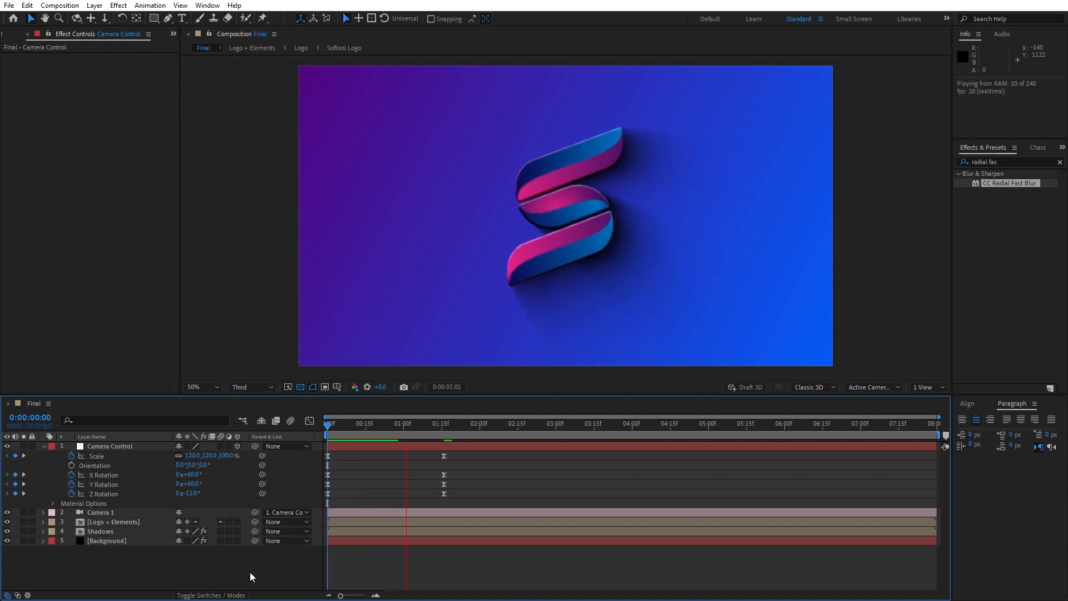
pyautogui.press('space')
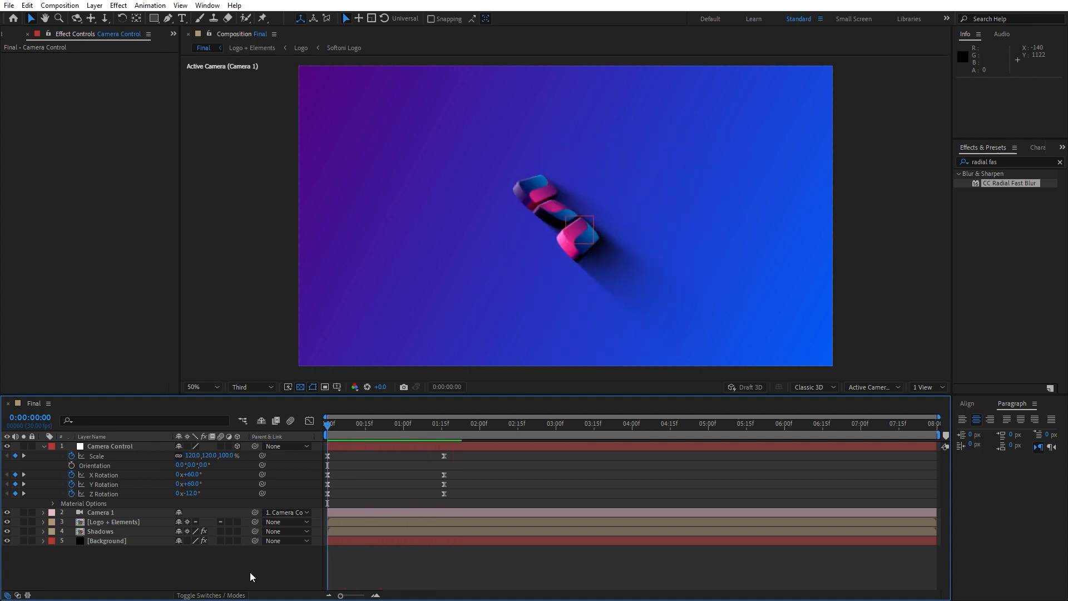
pyautogui.press('space')
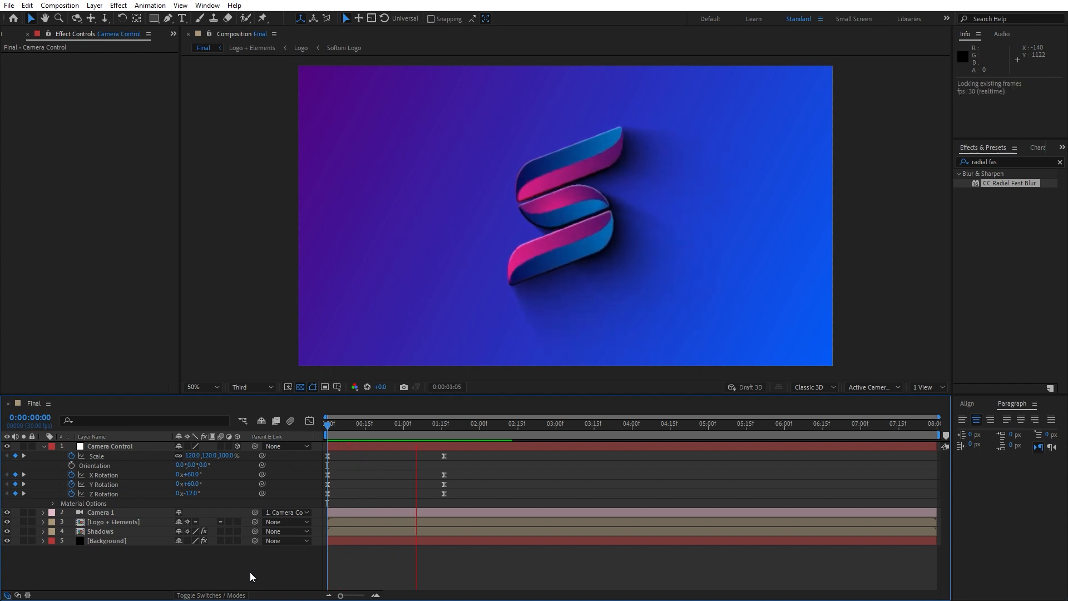
pyautogui.click(397, 428)
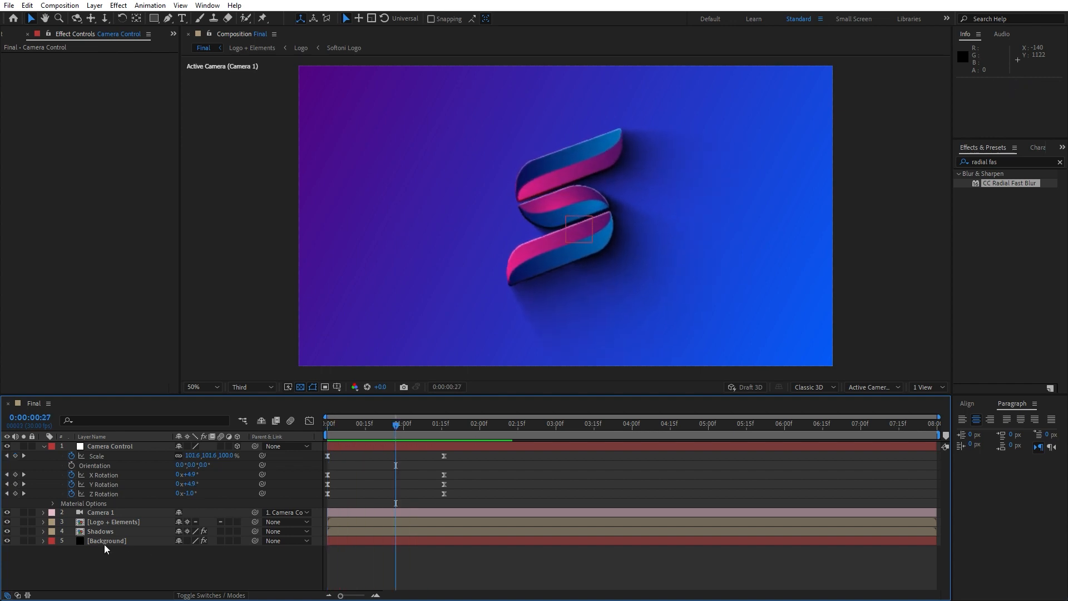
# In the nested Logo composition, set the Softoni Logo layer's Scale to 100% and return to the Final composition.
pyautogui.click(109, 525)
pyautogui.doubleClick(109, 526)
pyautogui.doubleClick(109, 506)
pyautogui.press('s')
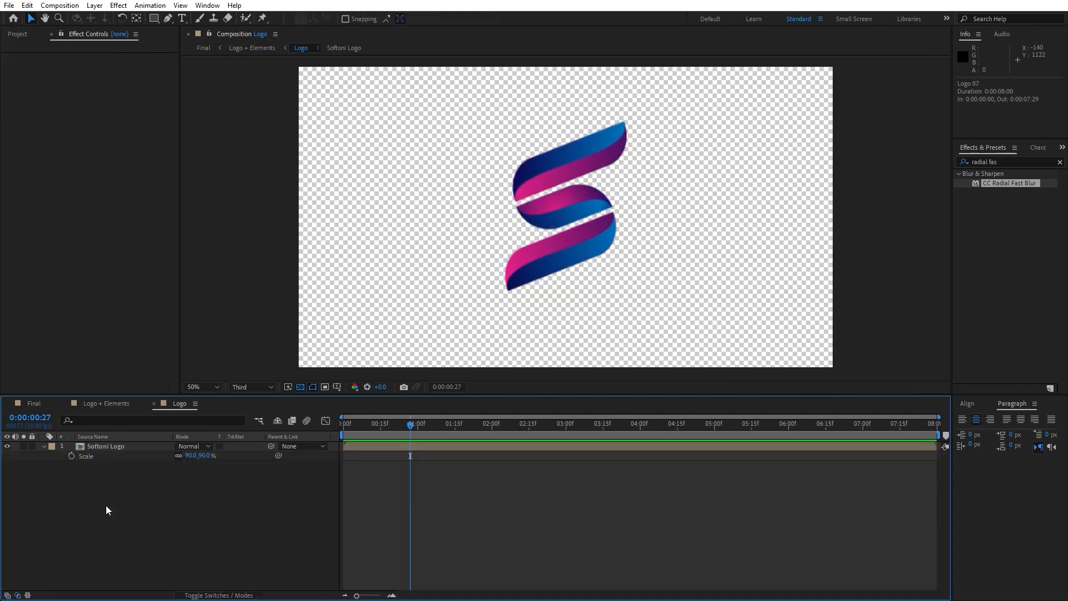
pyautogui.click(192, 456)
pyautogui.write('100')
pyautogui.press('Return')
pyautogui.click(34, 403)
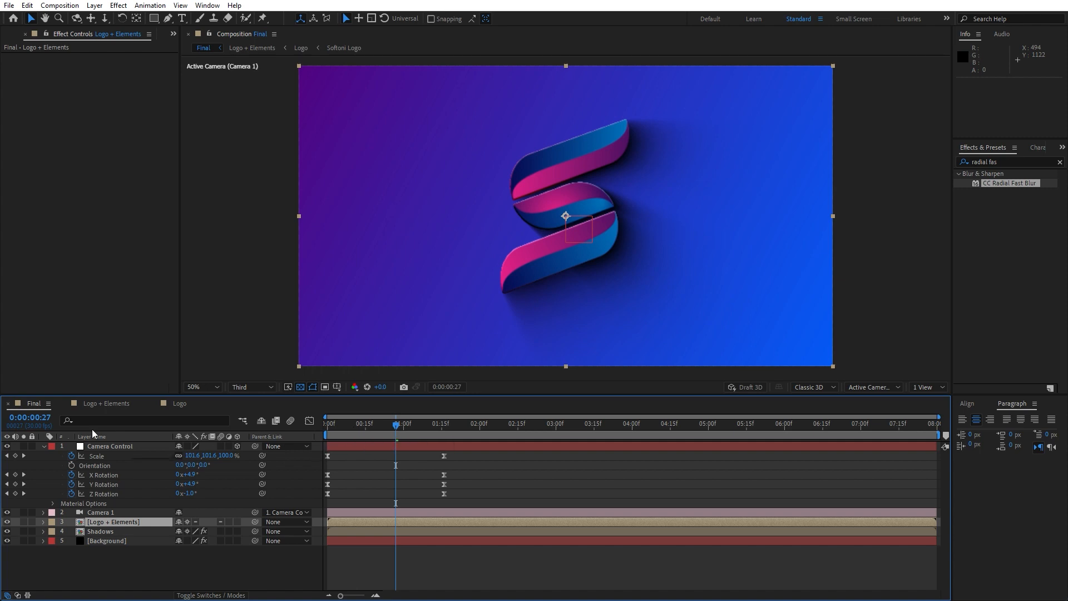
# Collapse Camera Control's properties, lower the preview resolution to Quarter and play back the animation.
pyautogui.click(45, 446)
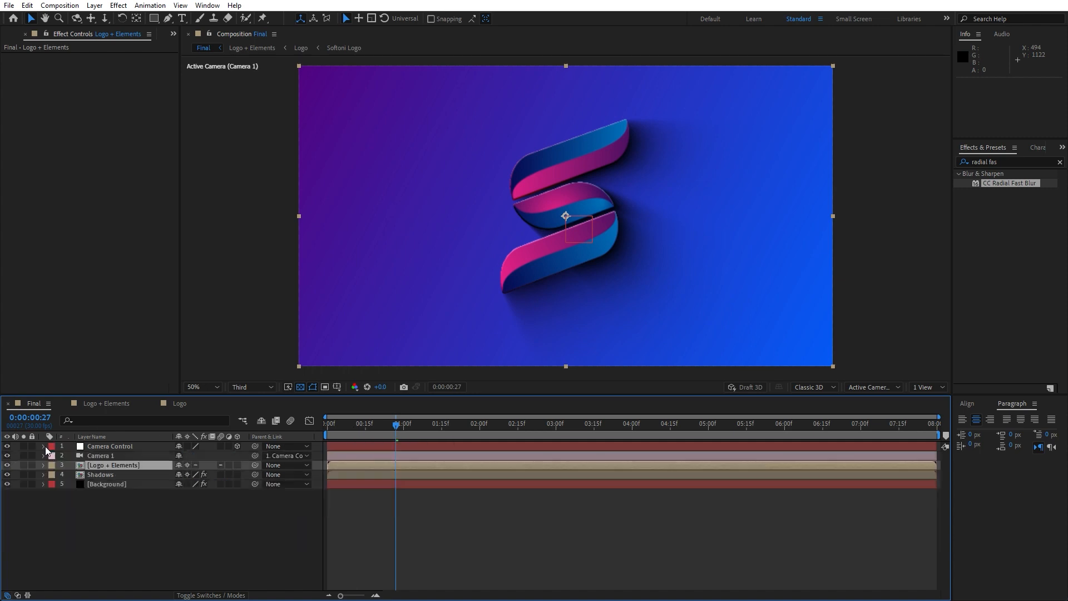
pyautogui.click(255, 388)
pyautogui.click(260, 450)
pyautogui.press('space')
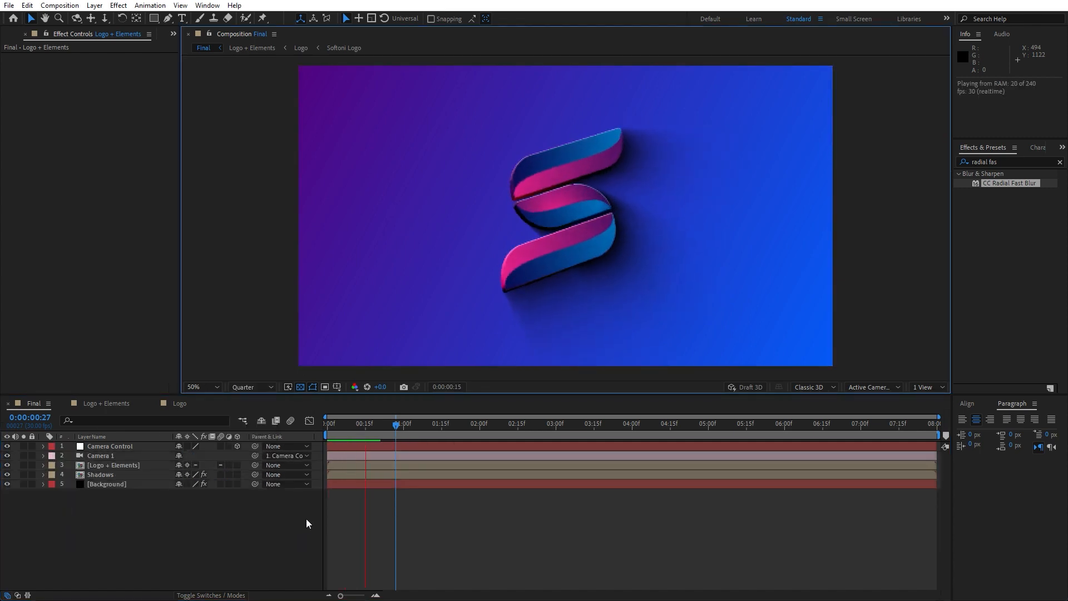
pyautogui.click(333, 429)
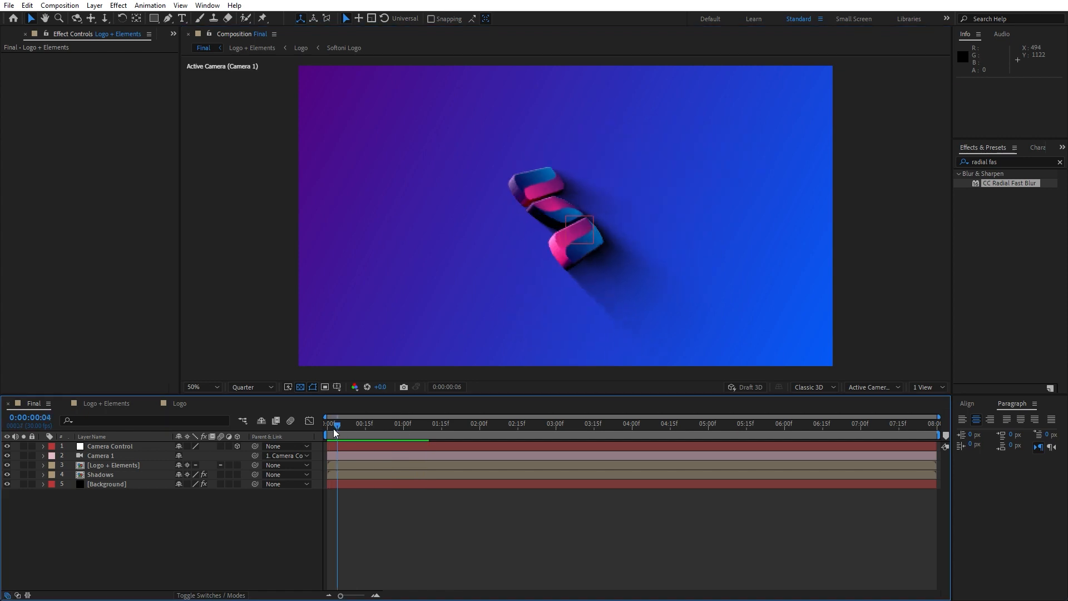
# Move Camera Control's ending Scale and Rotation keyframes to 0:00:02:00 and play back the slower move.
pyautogui.click(122, 445)
pyautogui.press('u')
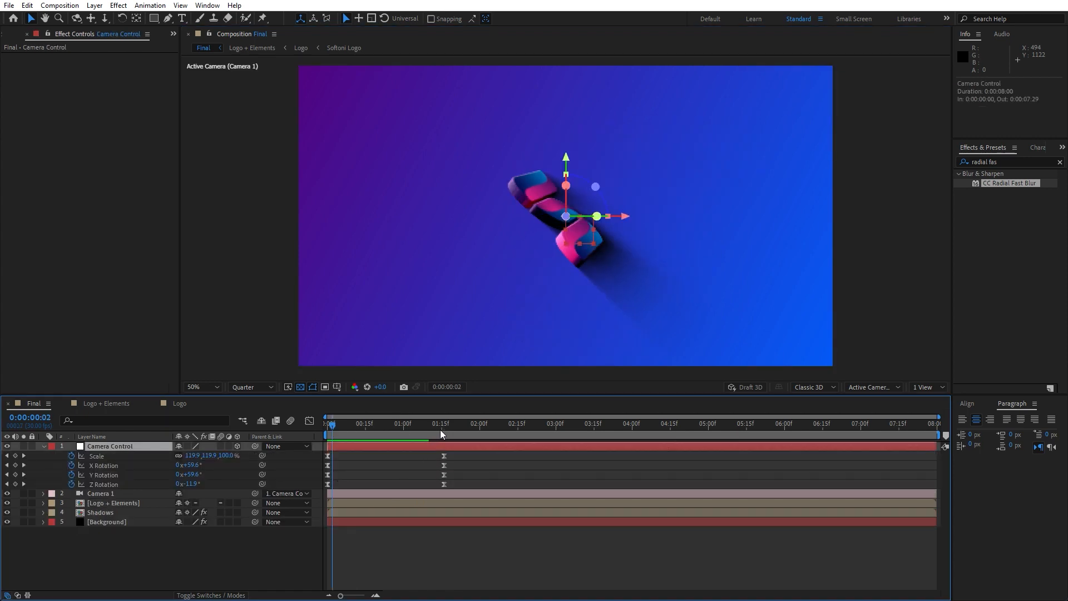
pyautogui.moveTo(462, 457)
pyautogui.mouseDown()
pyautogui.moveTo(436, 482)
pyautogui.moveTo(481, 456)
pyautogui.mouseUp()
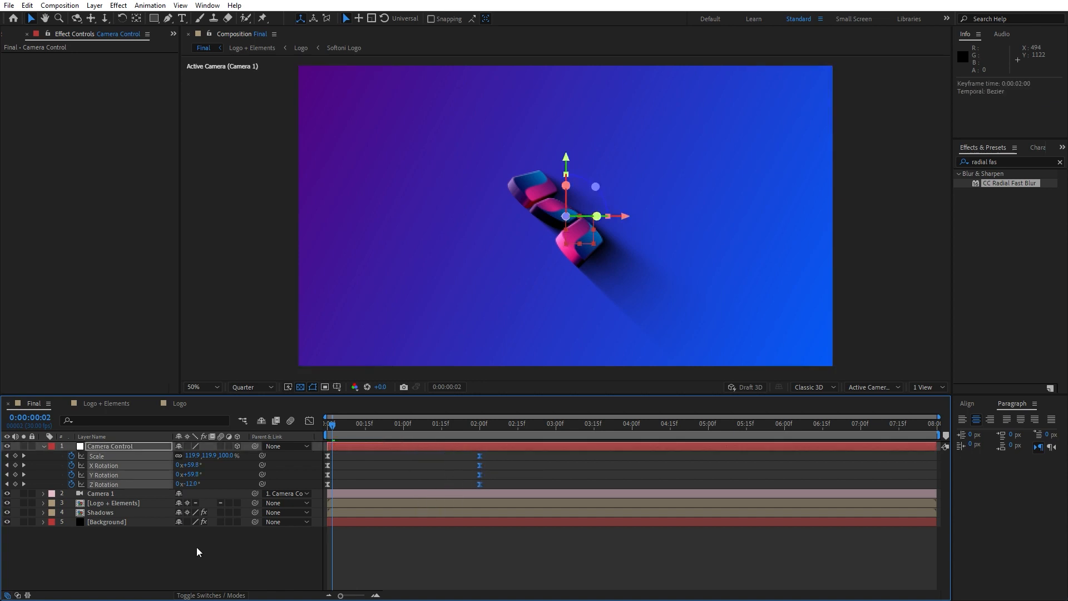
pyautogui.click(196, 547)
pyautogui.click(44, 447)
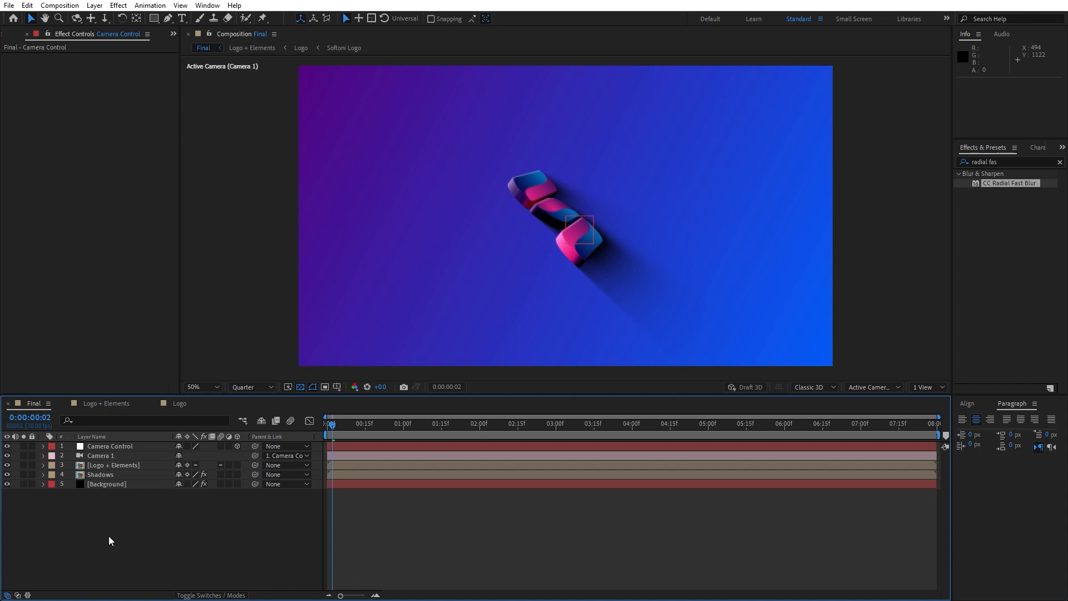
pyautogui.press('space')
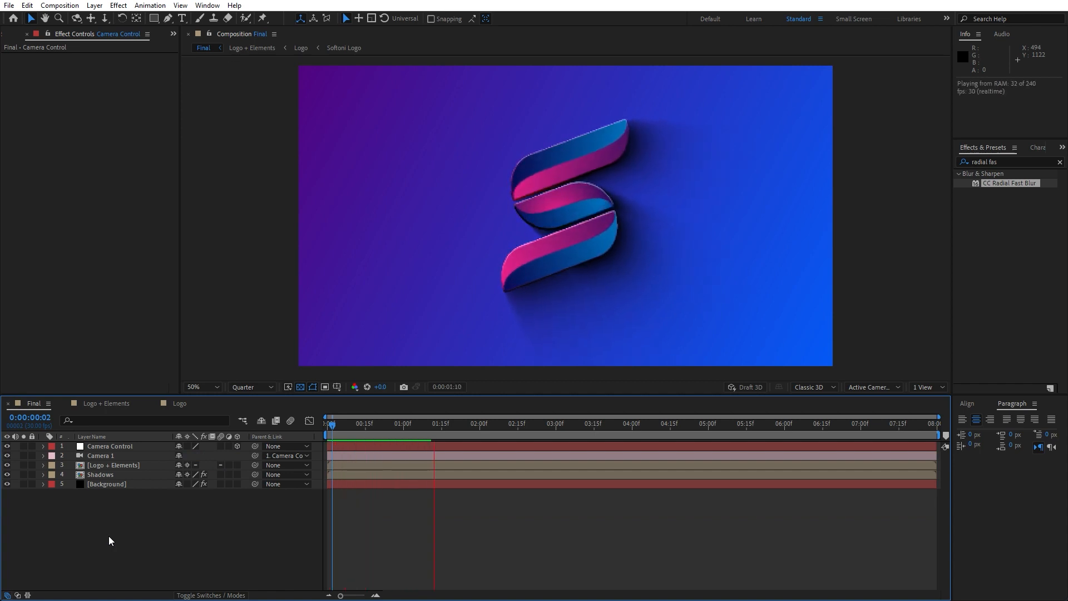
# Park the playhead at 0:00:01:14 and add an adjustment layer named Spotlight to the Final composition.
pyautogui.click(438, 426)
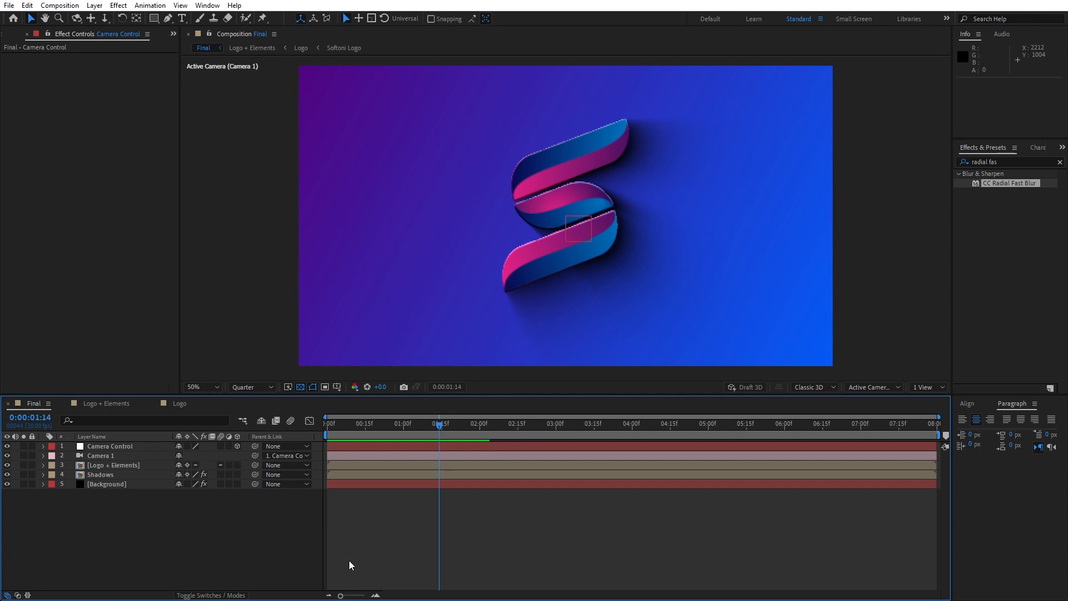
pyautogui.rightClick(162, 548)
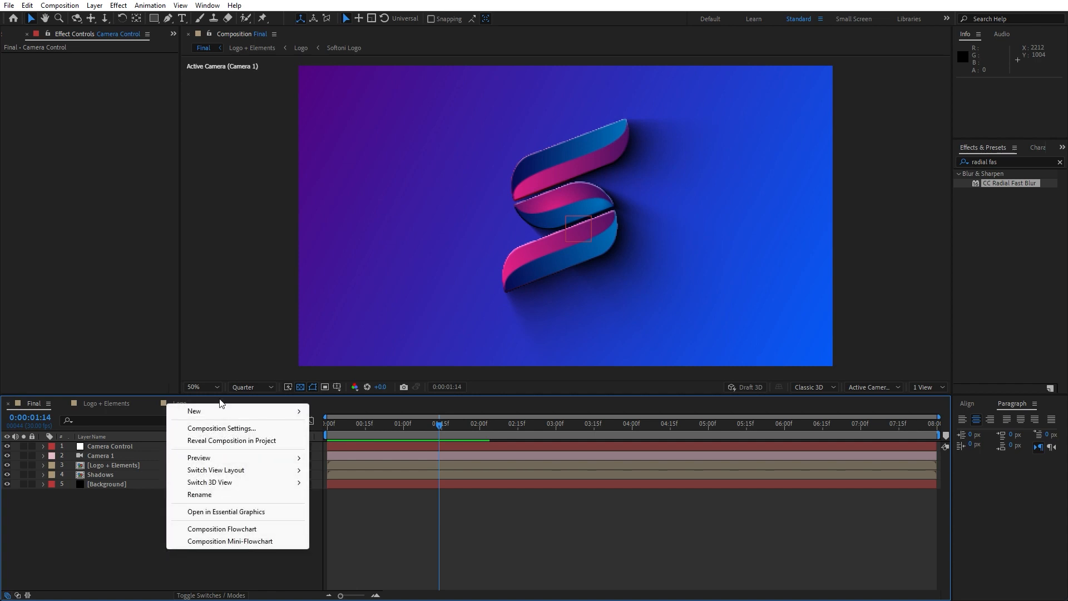
pyautogui.moveTo(222, 411)
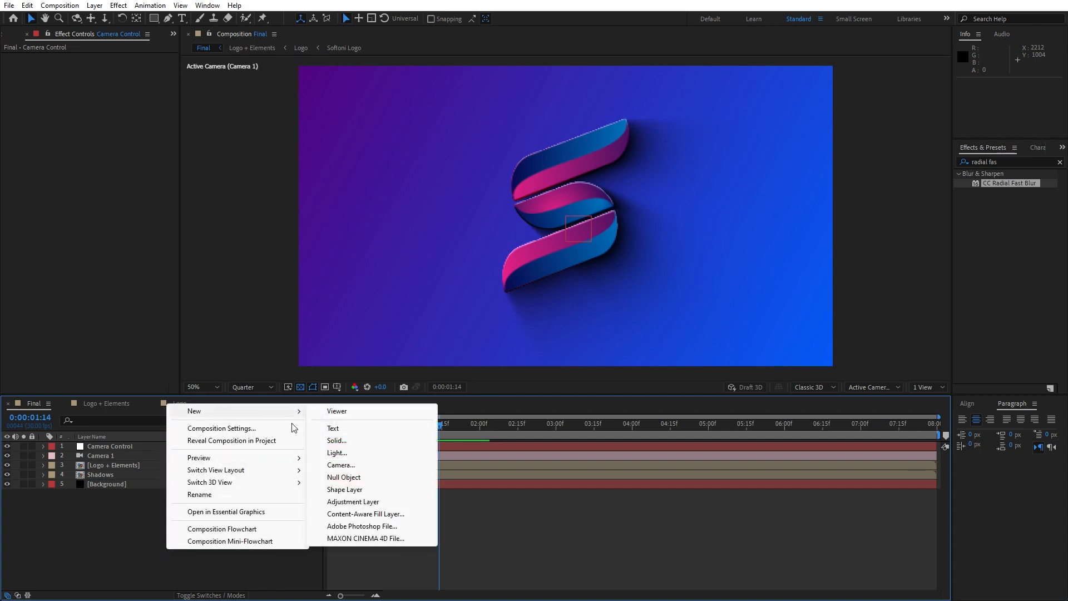
pyautogui.click(367, 502)
pyautogui.press('Return')
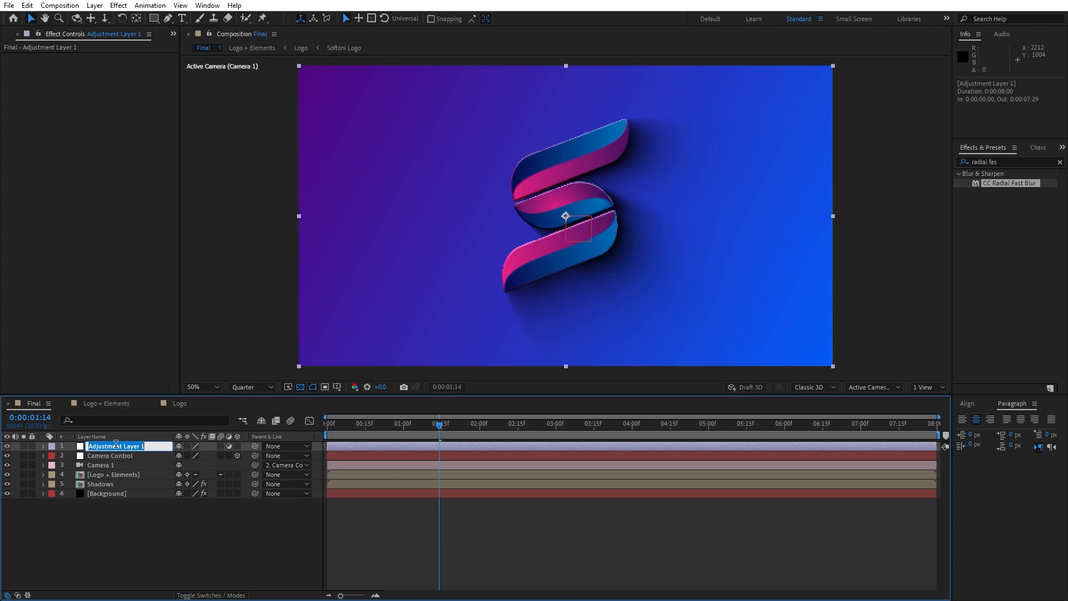
pyautogui.write('Spotlight')
pyautogui.click(118, 520)
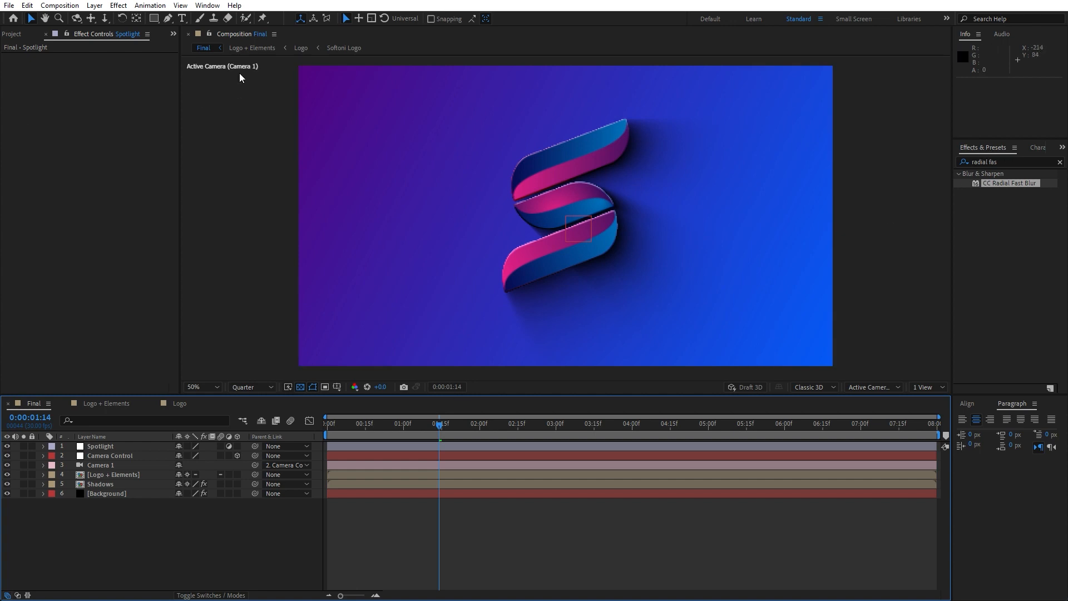
# Find the CC Spotlight effect and apply it to the Spotlight layer.
pyautogui.click(207, 5)
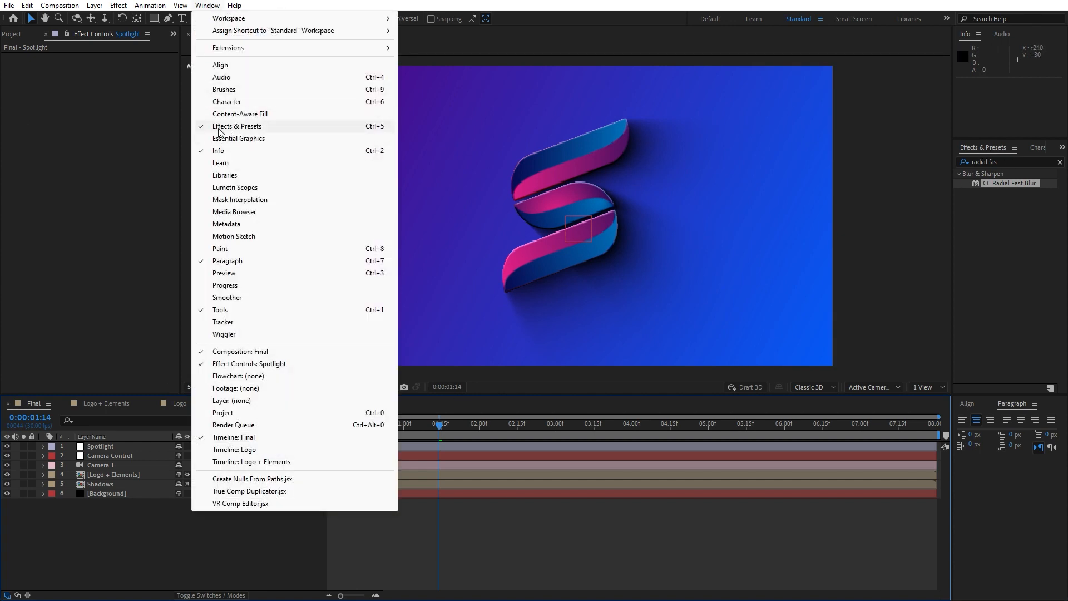
pyautogui.click(1021, 166)
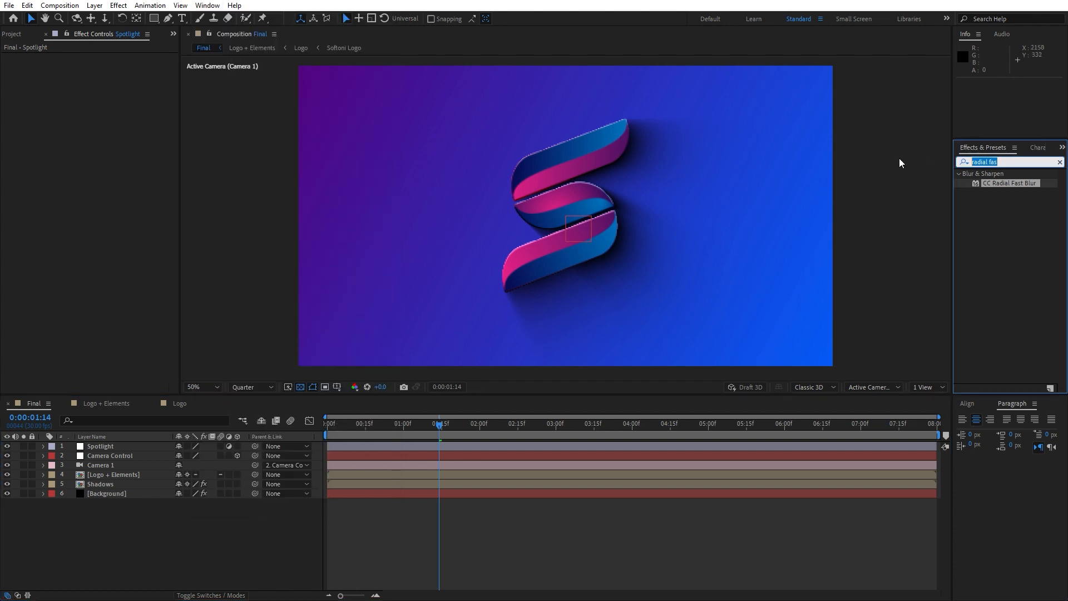
pyautogui.write('cc spot')
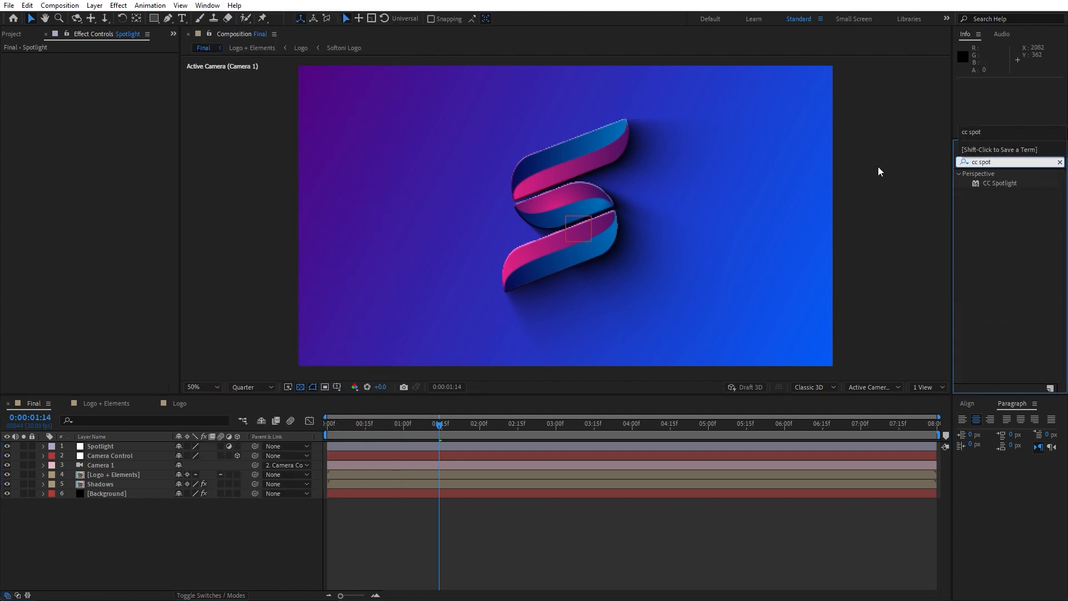
pyautogui.moveTo(1001, 185); pyautogui.dragTo(126, 446)
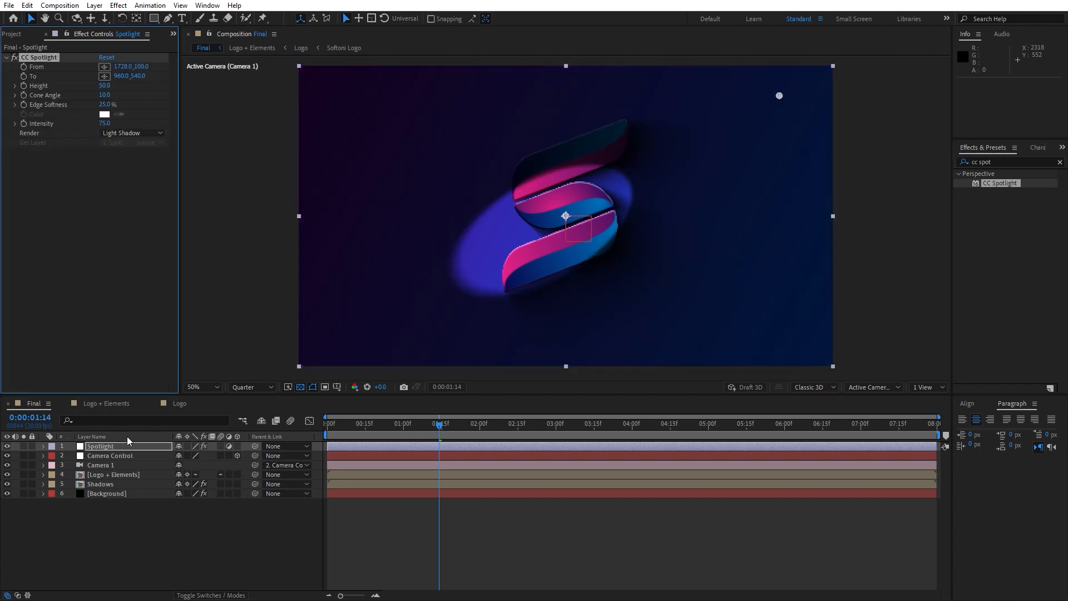
# Move the CC Spotlight source outside the frame's upper-left corner to about -284, -212 and set its Intensity to 60.
pyautogui.press(',')
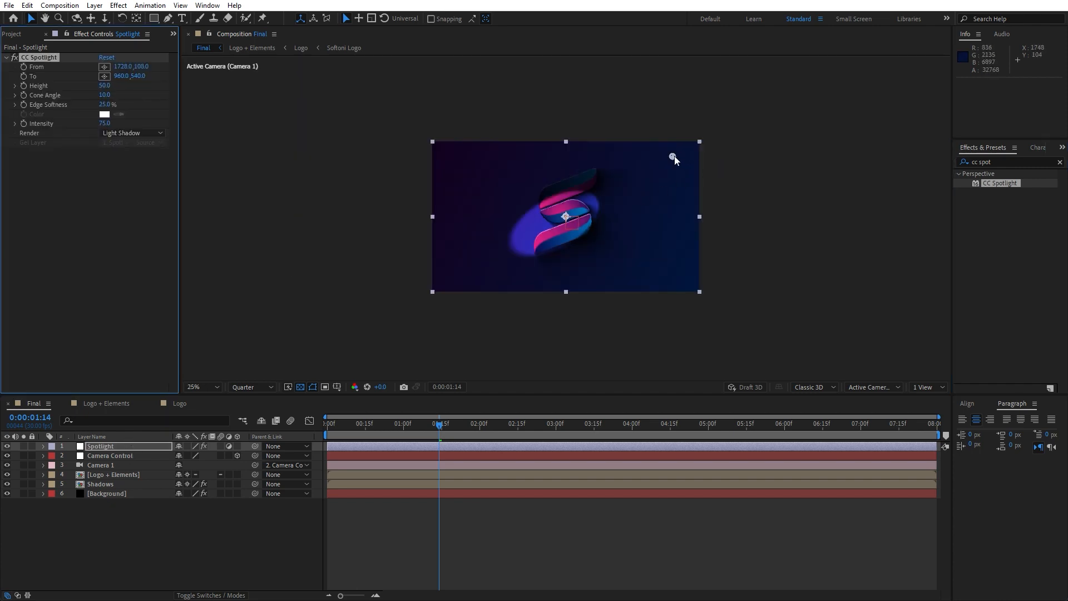
pyautogui.moveTo(674, 158); pyautogui.dragTo(395, 115)
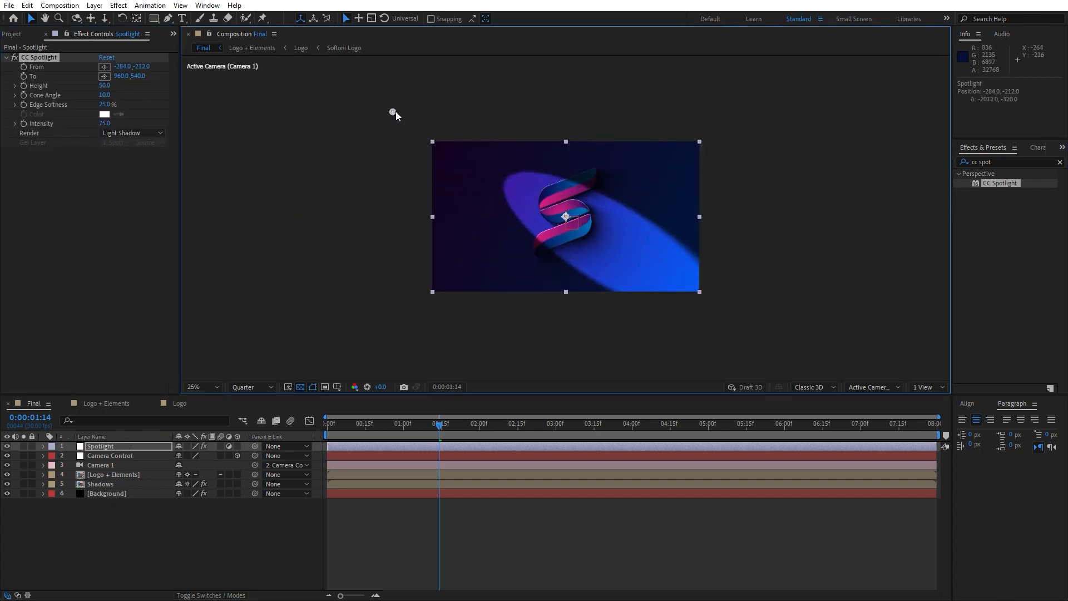
pyautogui.click(107, 123)
pyautogui.write('60')
pyautogui.click(106, 185)
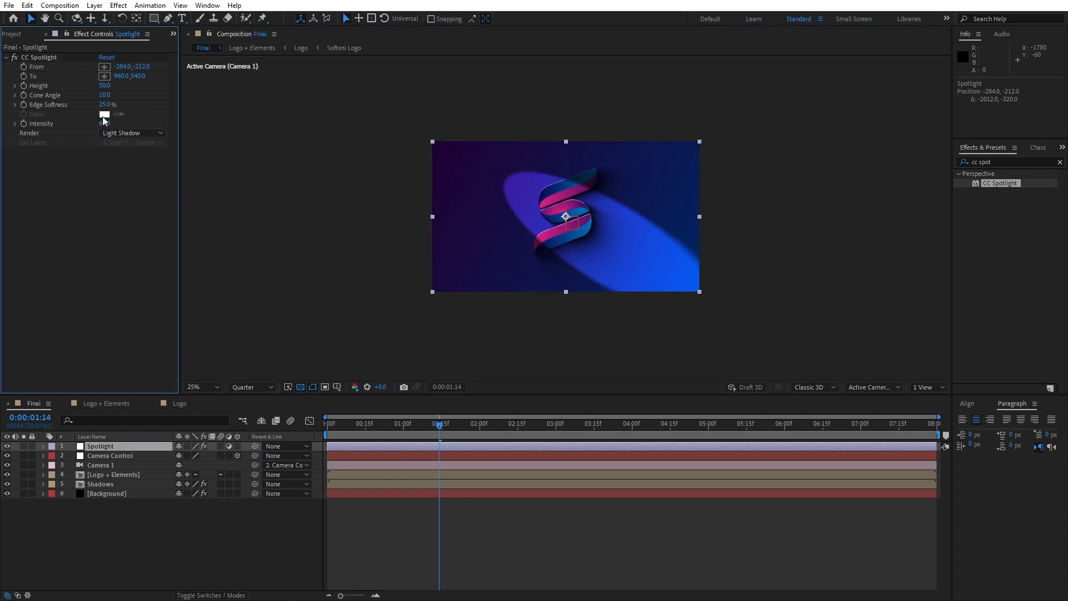
# Set the spotlight's Edge Softness to 100%, Cone Angle to about 17.2 and Height to about 29, with its source at about -880, -480.
pyautogui.moveTo(104, 105); pyautogui.dragTo(175, 106)
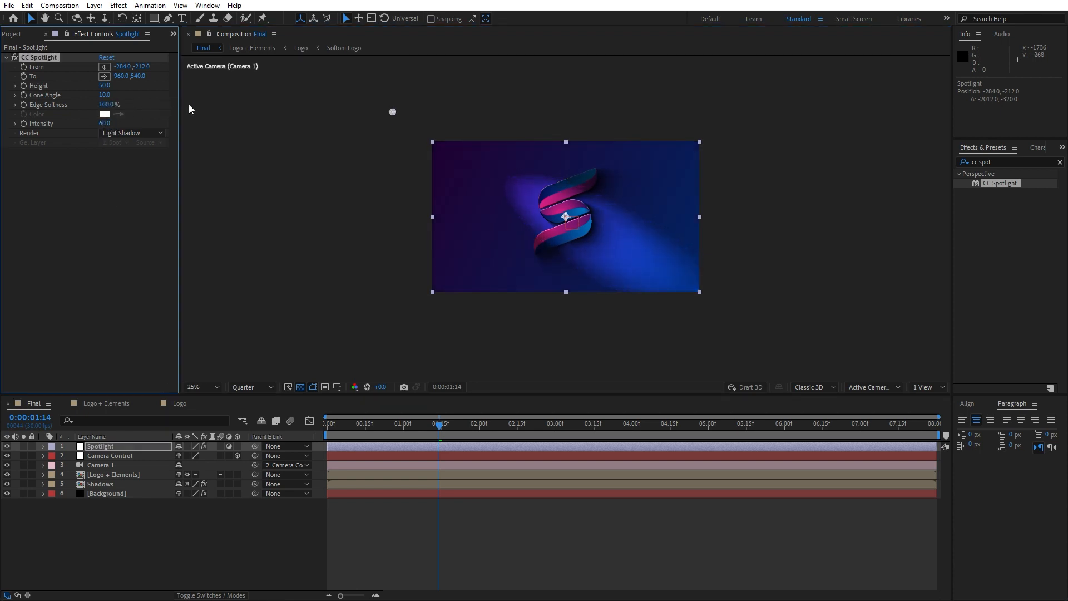
pyautogui.moveTo(106, 96)
pyautogui.mouseDown()
pyautogui.moveTo(167, 98)
pyautogui.moveTo(111, 88)
pyautogui.mouseUp()
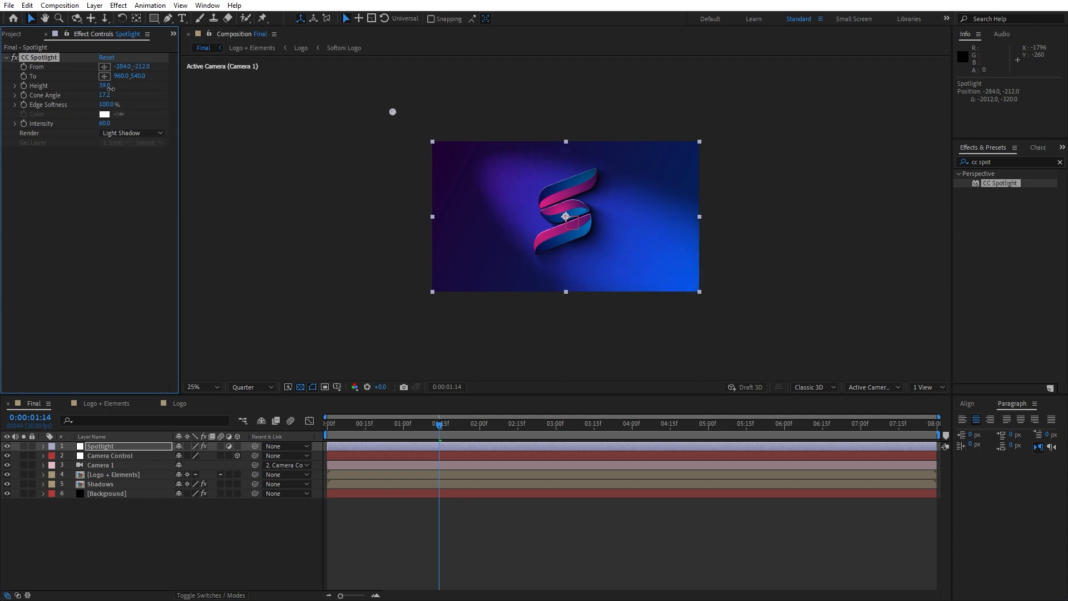
pyautogui.moveTo(393, 112); pyautogui.dragTo(321, 69)
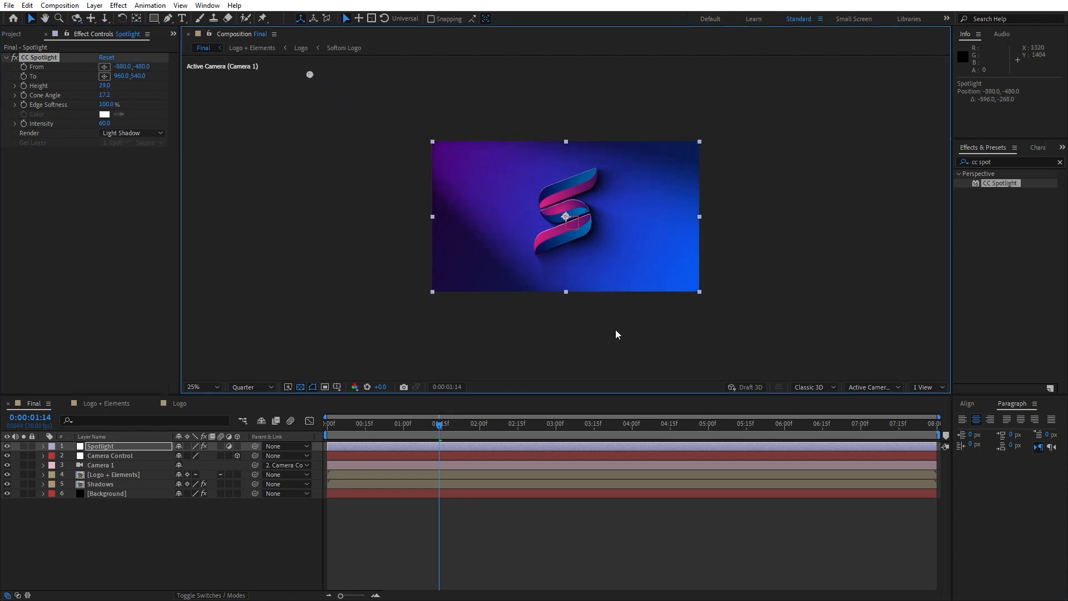
# Play back the animation with the spotlight and park the playhead at 0:00:01:00.
pyautogui.click(361, 427)
pyautogui.scroll(2, 593, 323)
pyautogui.press('space')
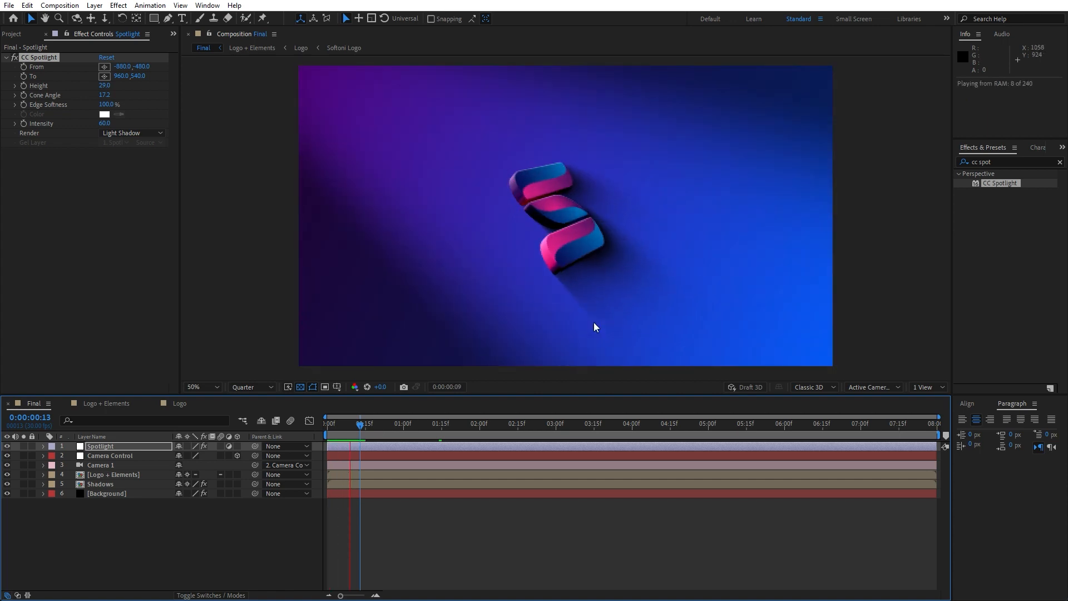
pyautogui.click(385, 429)
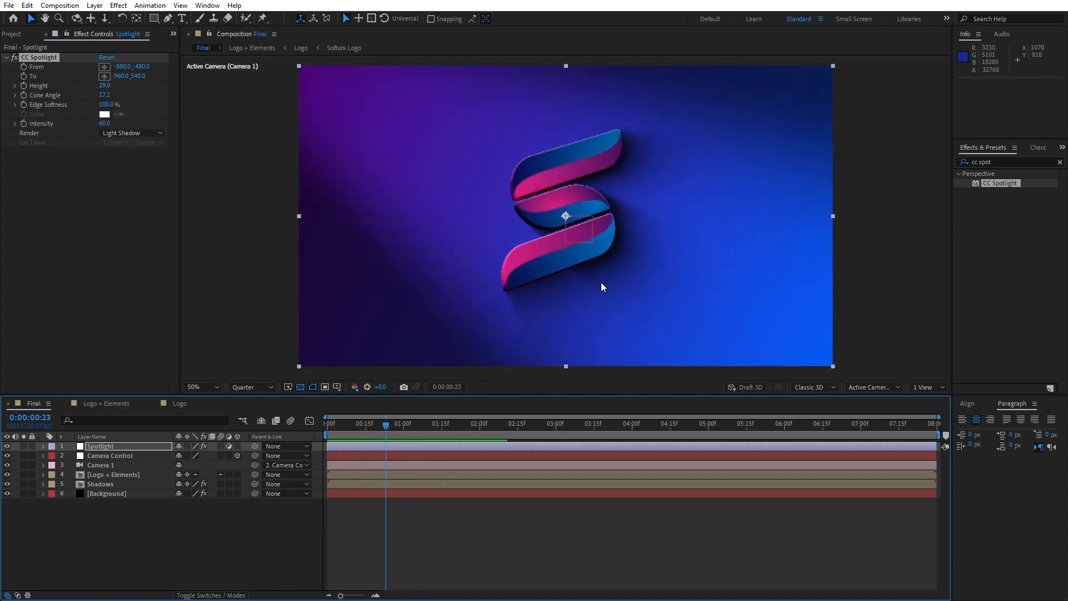
pyautogui.click(404, 429)
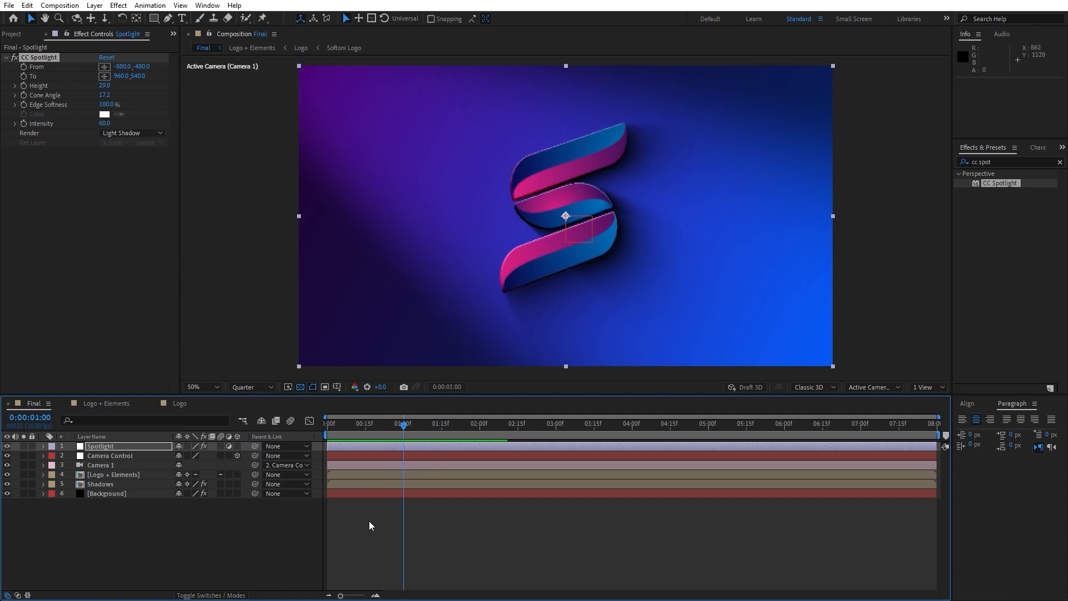
# Add a second adjustment layer, place it just below Spotlight and name it Light.
pyautogui.rightClick(188, 544)
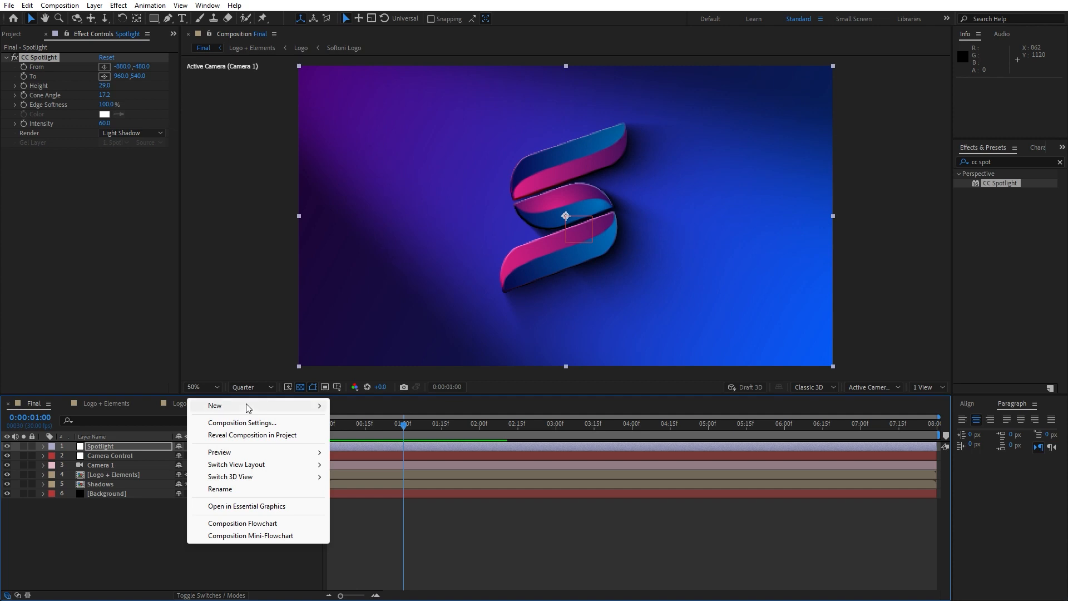
pyautogui.moveTo(249, 409)
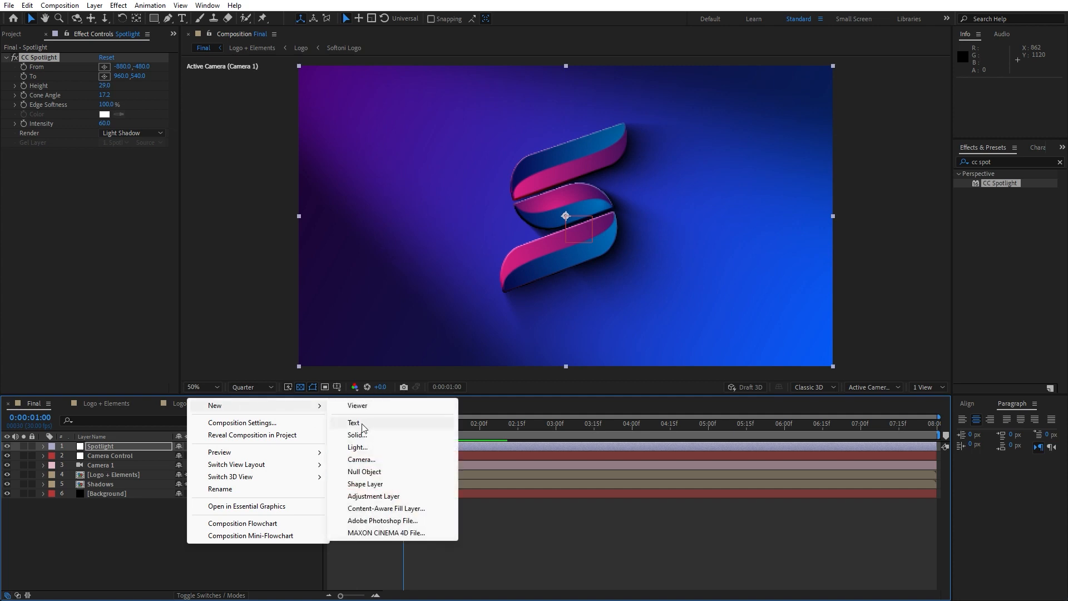
pyautogui.click(374, 496)
pyautogui.moveTo(115, 447); pyautogui.dragTo(111, 458)
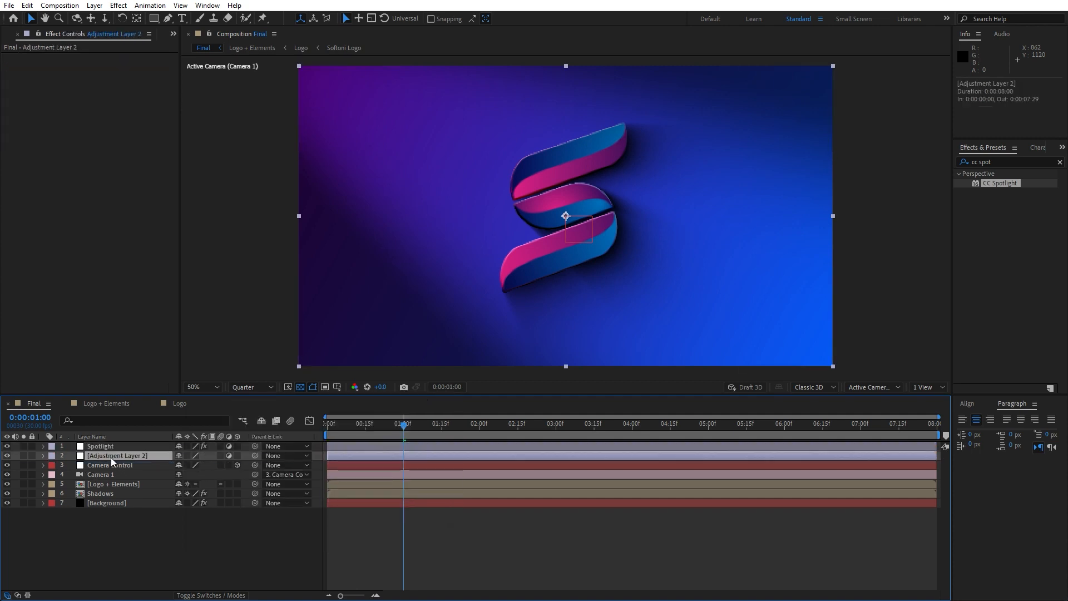
pyautogui.press('Return')
pyautogui.write('Light')
pyautogui.press('Return')
# Find the CC Light Sweep effect and apply it to the Light layer.
pyautogui.click(1013, 162)
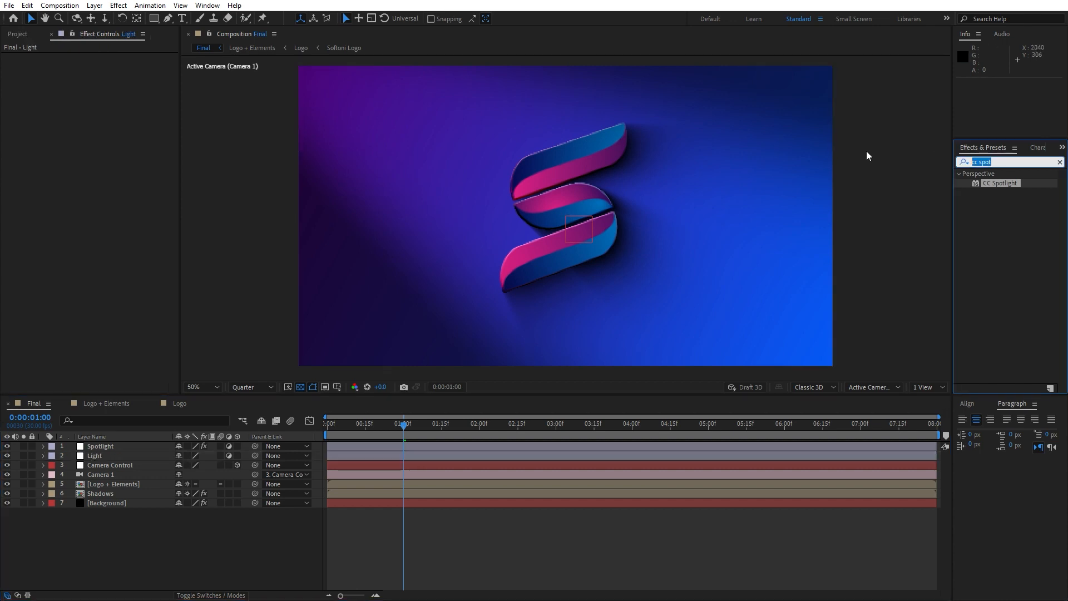
pyautogui.write('swe')
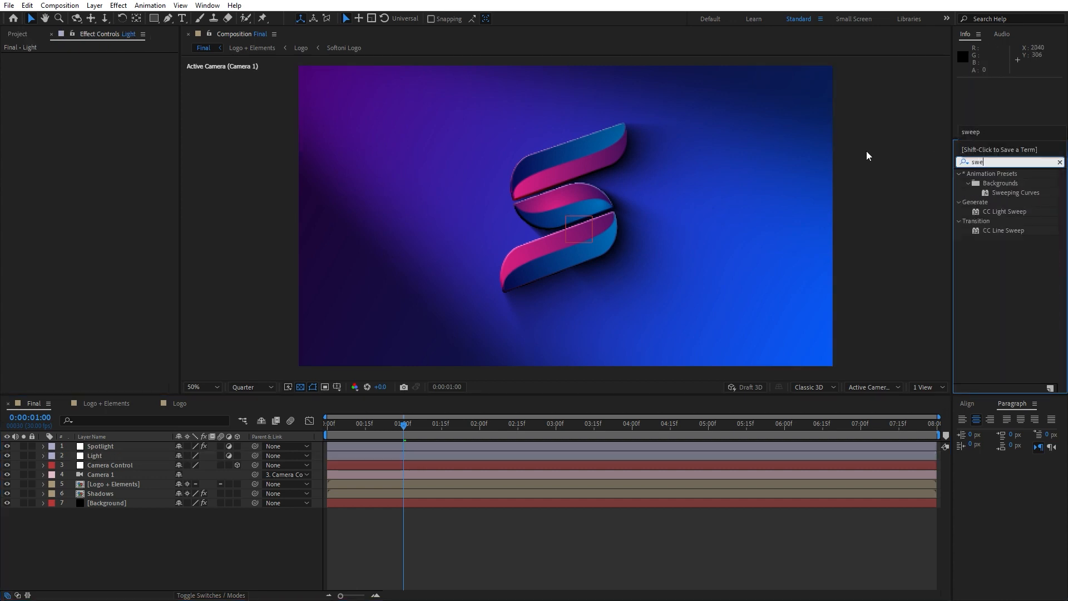
pyautogui.click(1024, 212)
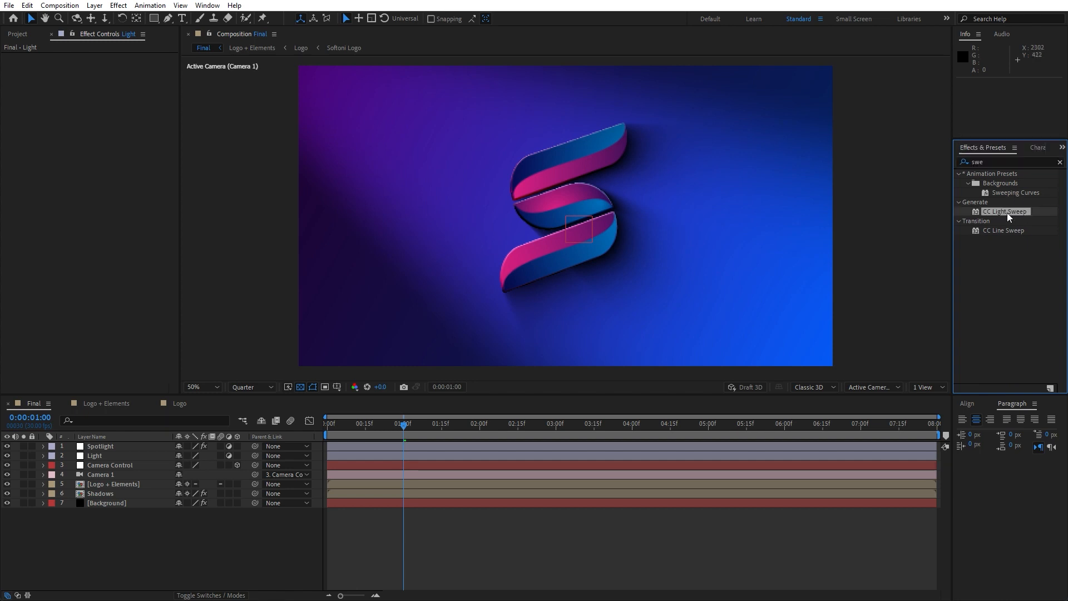
pyautogui.moveTo(1013, 213); pyautogui.dragTo(130, 455)
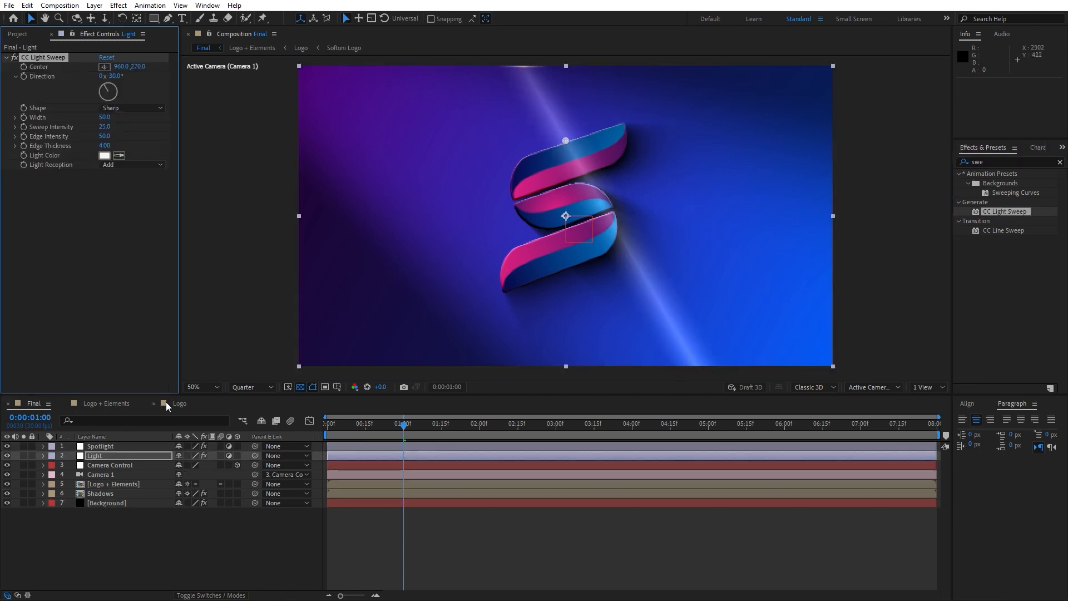
# Set the light sweep's Direction to 90° and lower its Center to about 960, 537 behind the logo's middle.
pyautogui.click(116, 75)
pyautogui.write('90')
pyautogui.press('Return')
pyautogui.moveTo(136, 67); pyautogui.dragTo(258, 89)
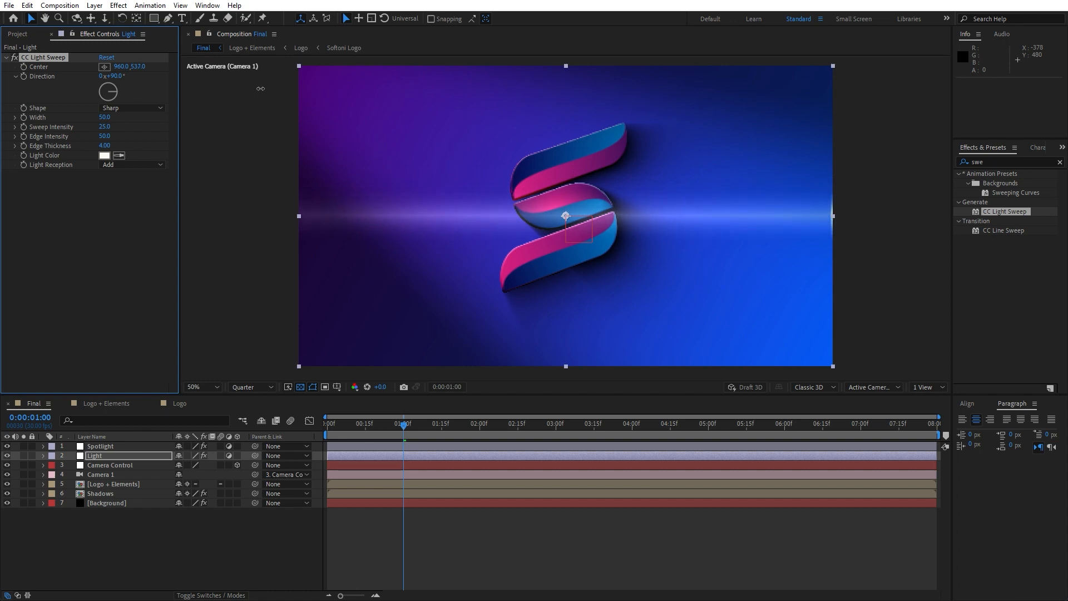
# Set the light sweep's Edge Thickness and Edge Intensity to 0.
pyautogui.click(104, 146)
pyautogui.write('0')
pyautogui.click(104, 137)
pyautogui.click(105, 137)
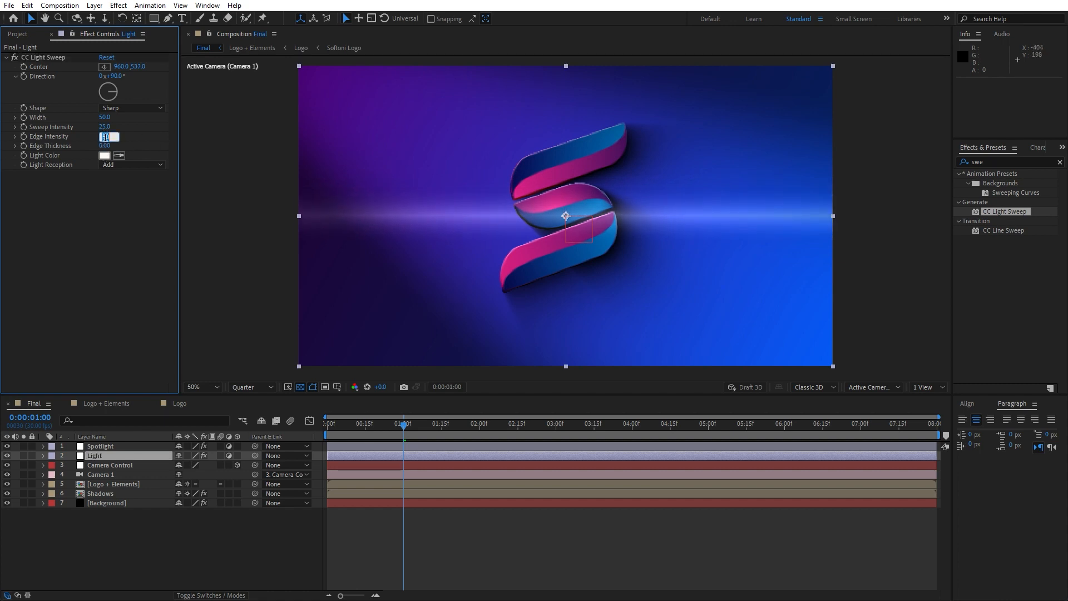
pyautogui.write('0')
pyautogui.click(102, 230)
# Widen the light sweep by setting its Width to 90.
pyautogui.moveTo(106, 118); pyautogui.dragTo(141, 122)
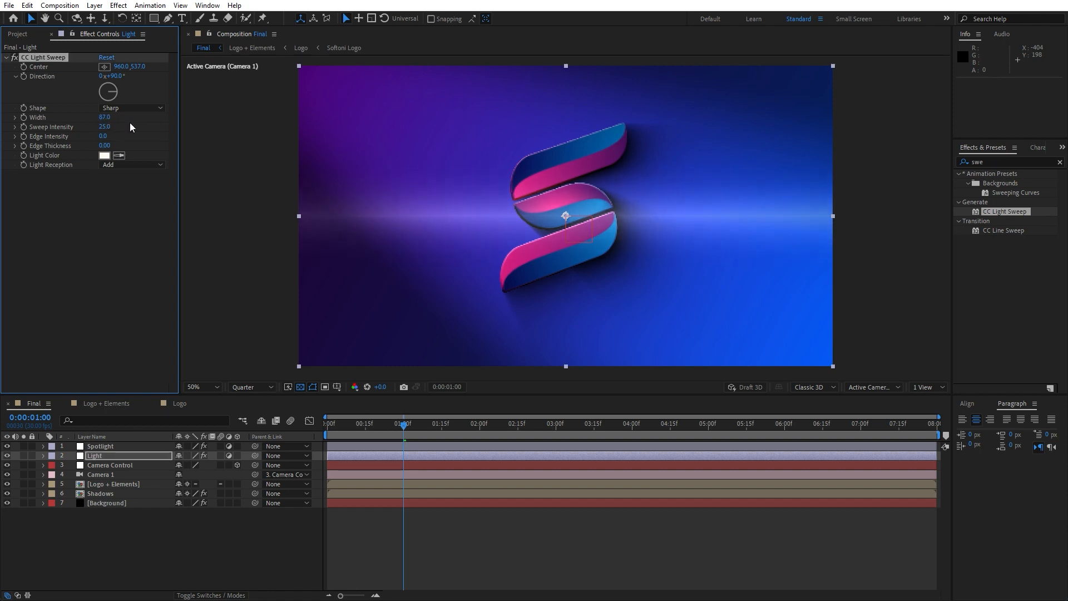
pyautogui.click(104, 118)
pyautogui.write('90')
pyautogui.press('Return')
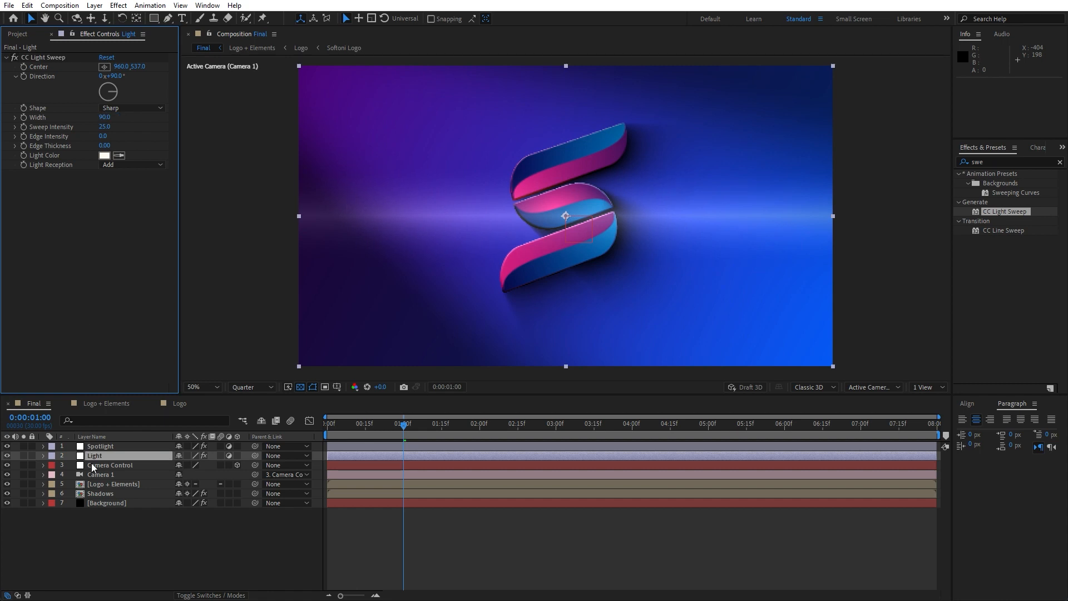
# Lower the Light layer's Opacity to 40%.
pyautogui.click(97, 456)
pyautogui.press('t')
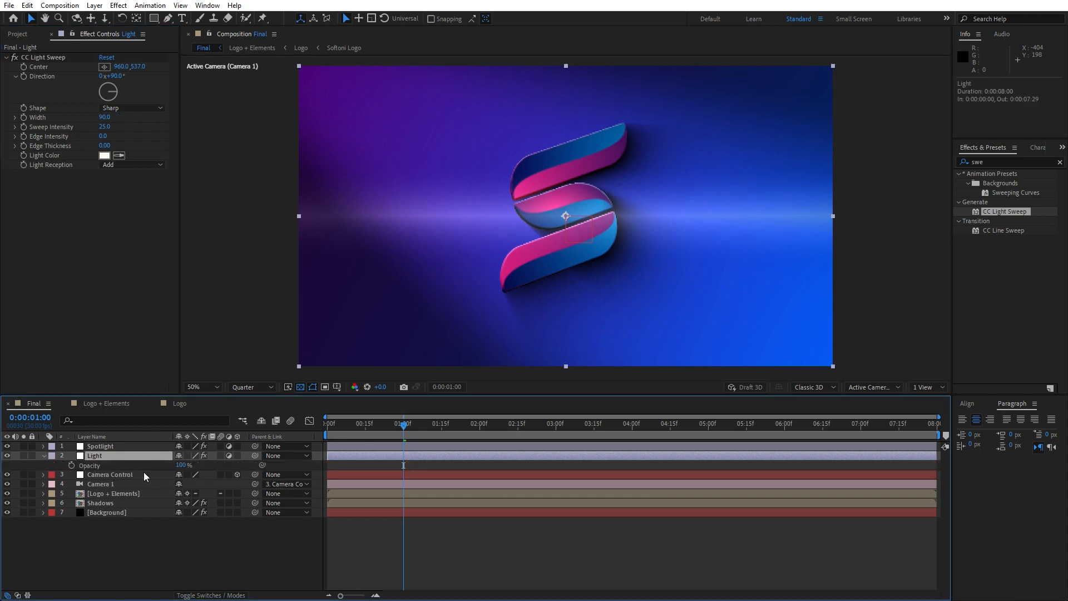
pyautogui.moveTo(182, 465); pyautogui.dragTo(151, 465)
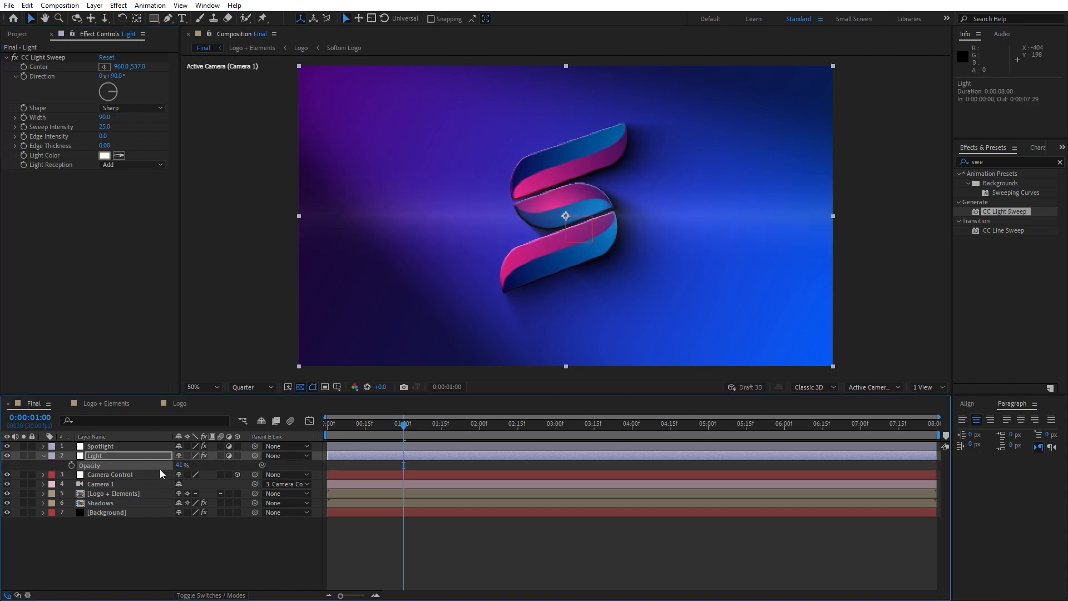
pyautogui.click(179, 465)
pyautogui.write('40')
pyautogui.click(171, 546)
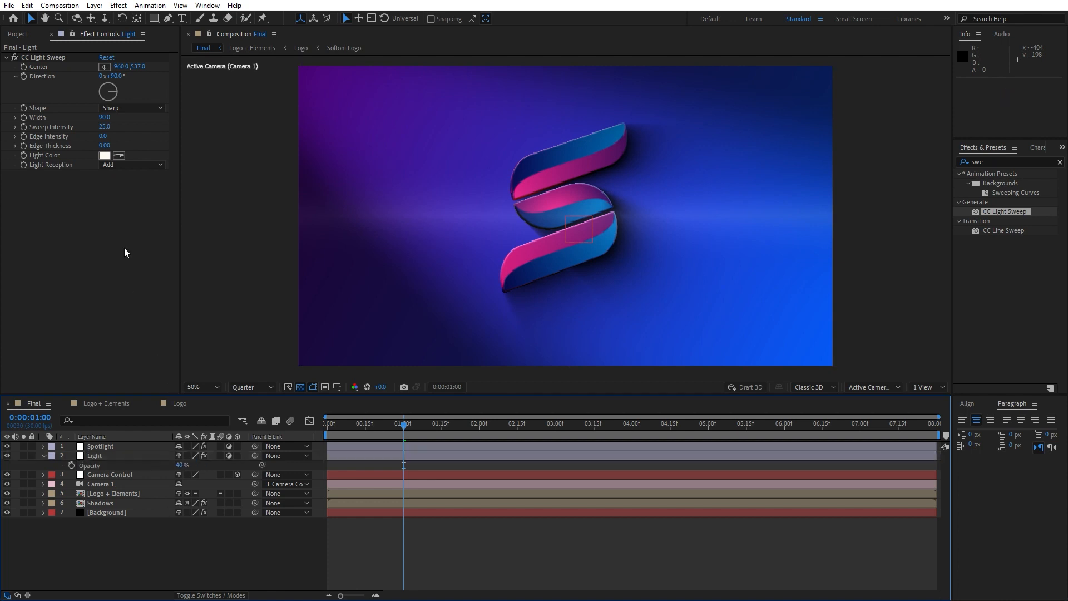
# Play back the lit animation, park the playhead at 0:00:01:19 and collapse the Light layer's properties.
pyautogui.press('space')
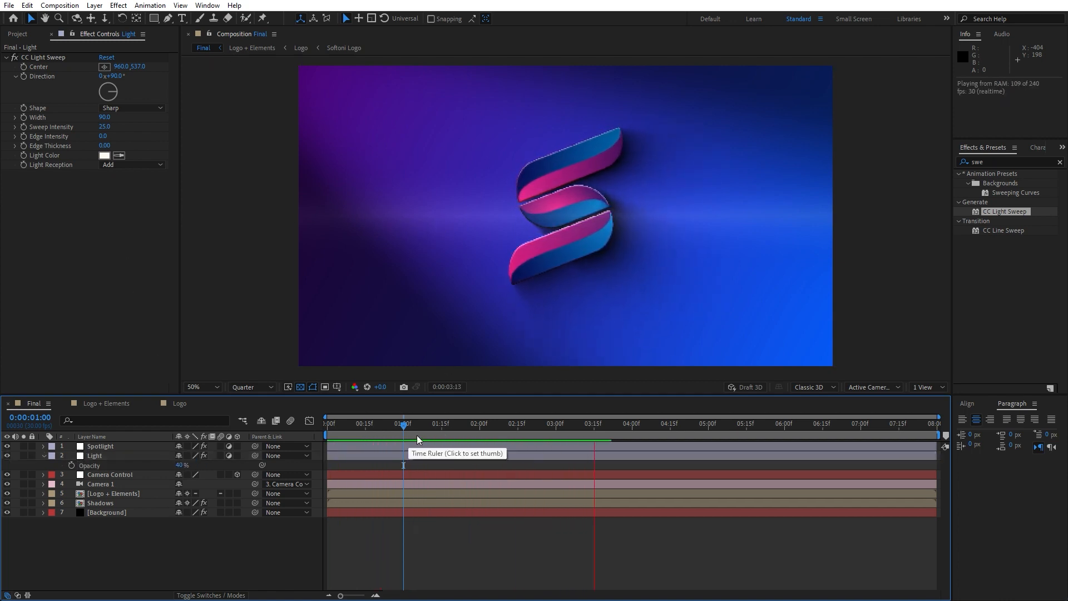
pyautogui.moveTo(432, 432); pyautogui.dragTo(451, 433)
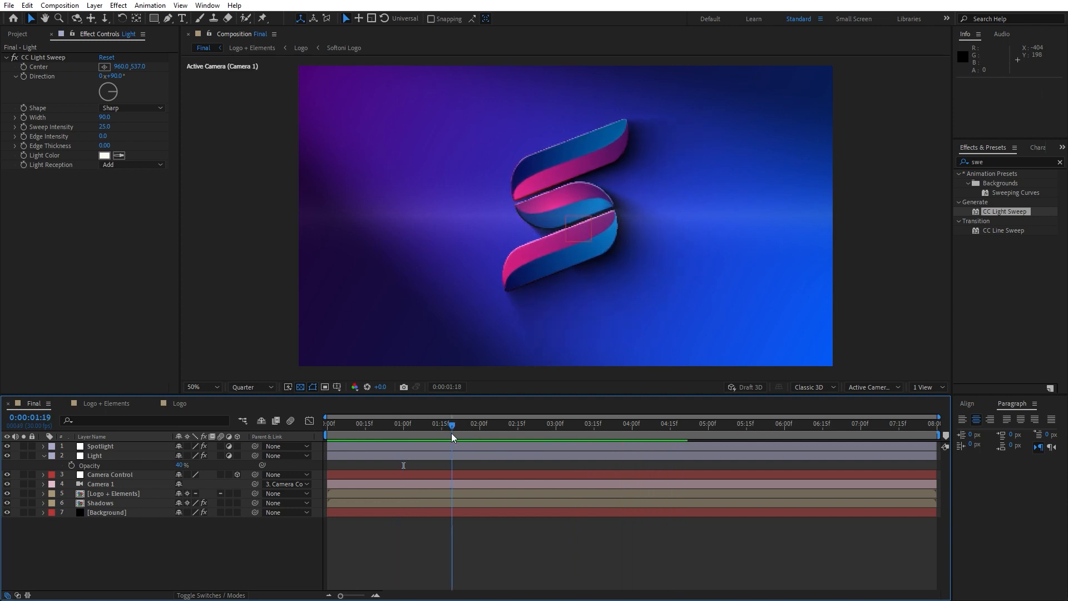
pyautogui.click(44, 456)
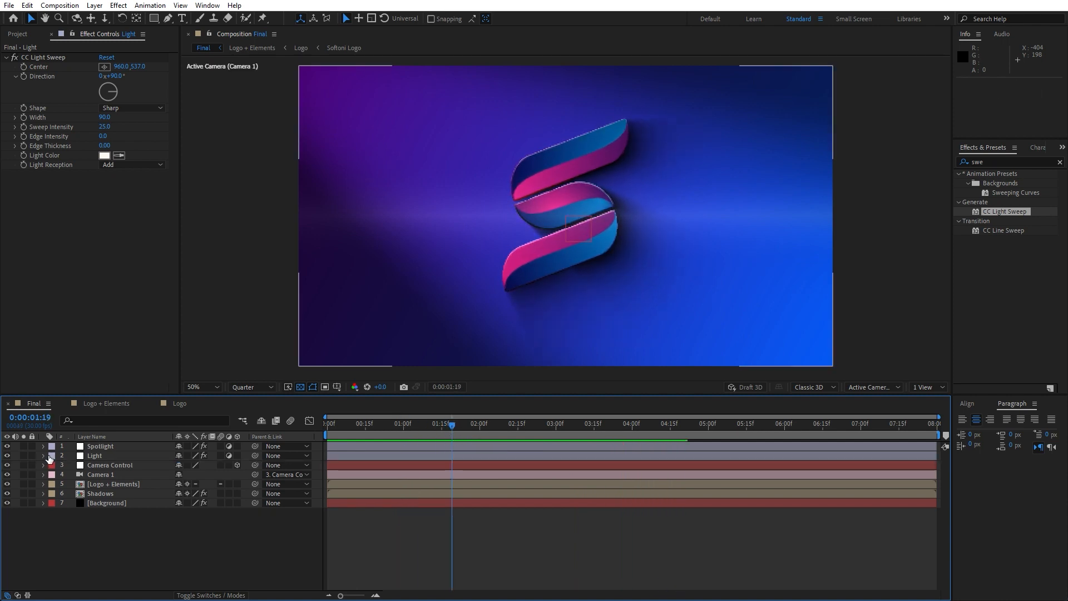
# Create a black comp-size solid named Star Burst and place it directly above the Logo + Elements layer.
pyautogui.rightClick(165, 560)
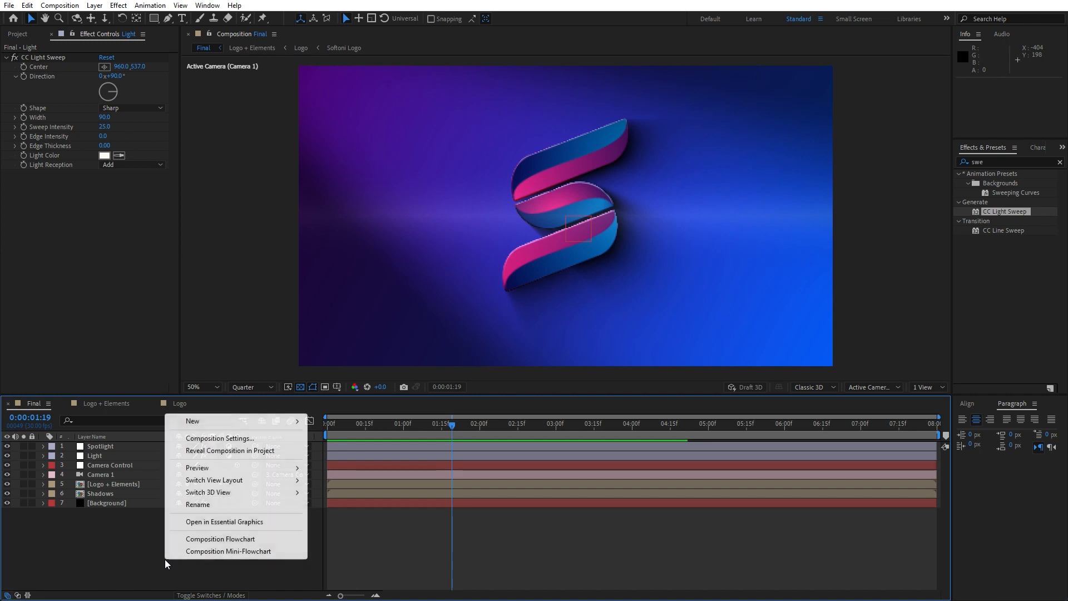
pyautogui.moveTo(234, 424)
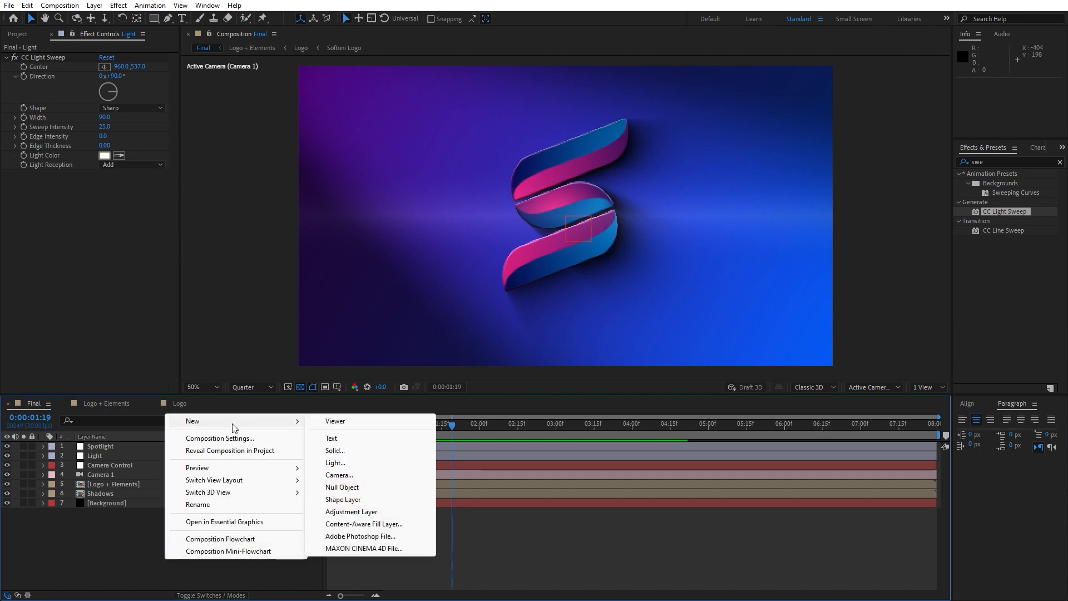
pyautogui.click(334, 450)
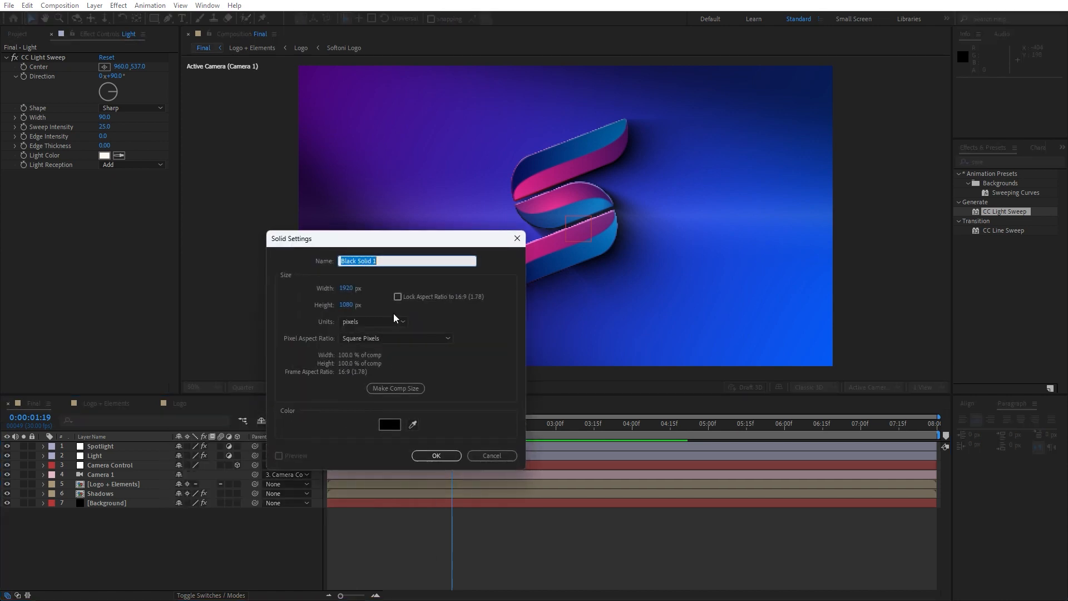
pyautogui.write('Star')
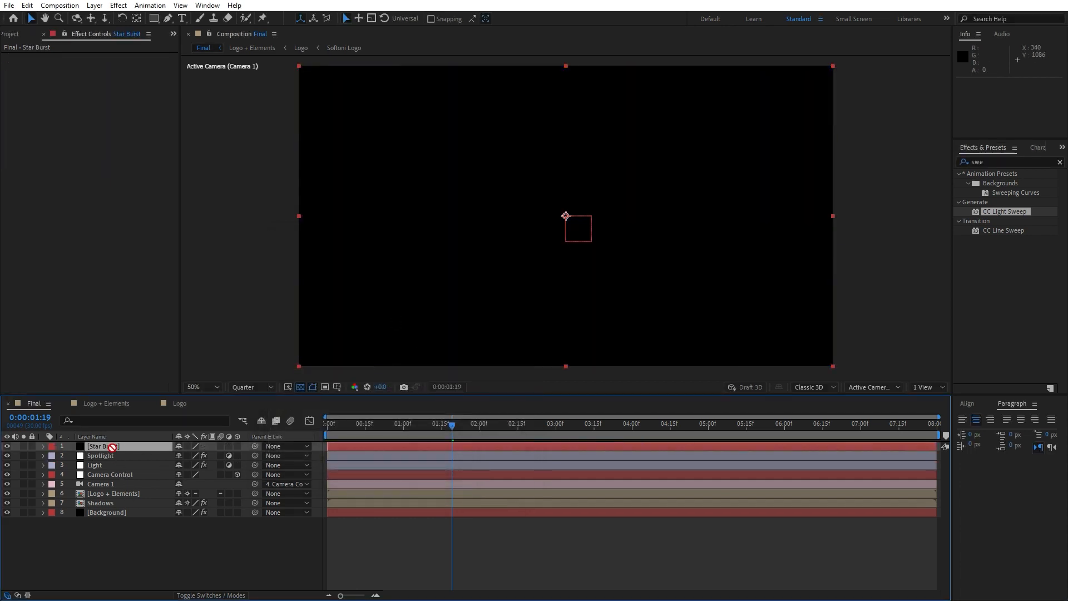
pyautogui.moveTo(111, 447); pyautogui.dragTo(123, 488)
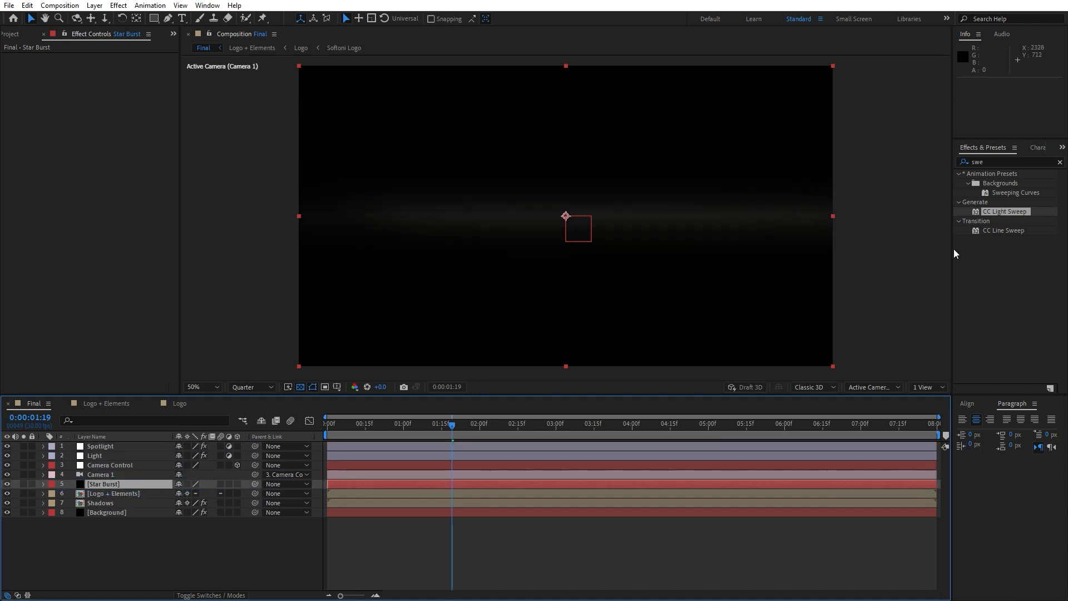
# Find the CC Star Burst effect and apply it to the Star Burst layer.
pyautogui.moveTo(1008, 161); pyautogui.dragTo(886, 163)
pyautogui.write('s')
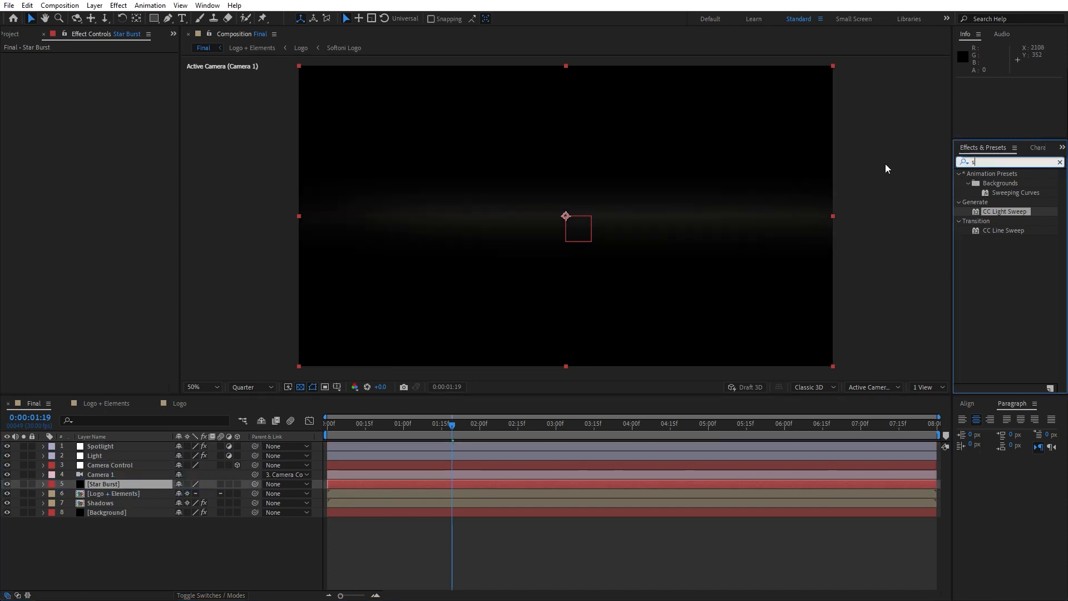
pyautogui.write('tar burs')
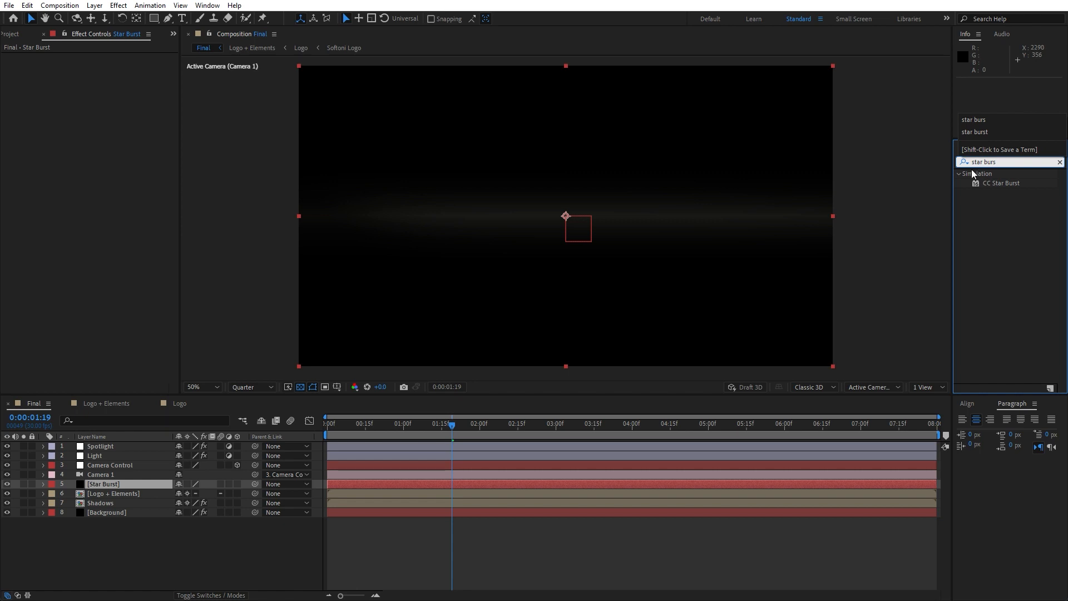
pyautogui.moveTo(993, 184); pyautogui.dragTo(115, 486)
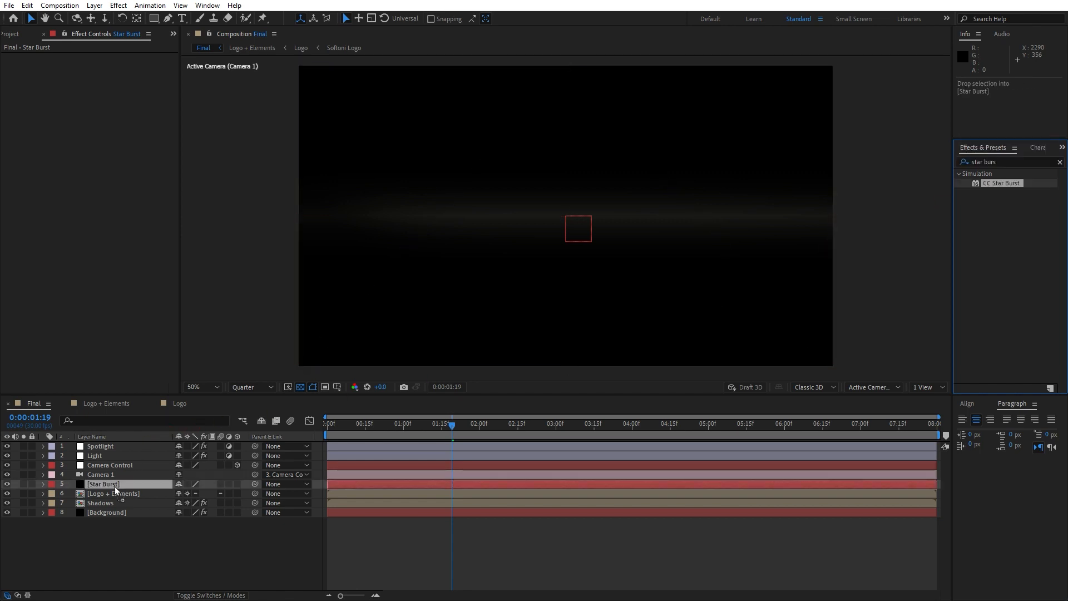
# Add a Fill effect to the Star Burst layer below CC Star Burst.
pyautogui.click(1010, 162)
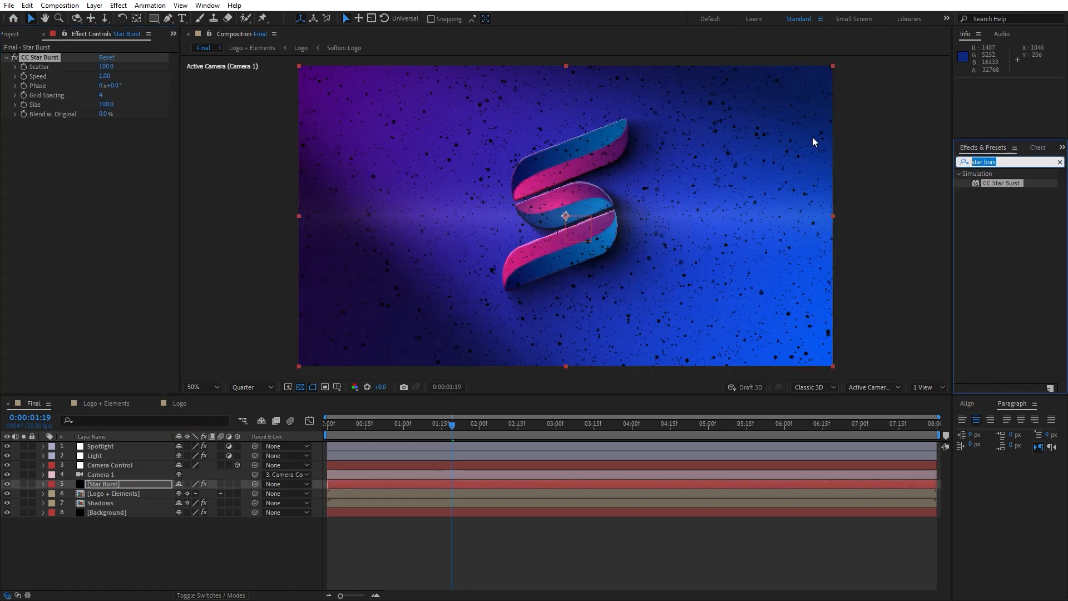
pyautogui.write('fill')
pyautogui.moveTo(997, 231); pyautogui.dragTo(47, 222)
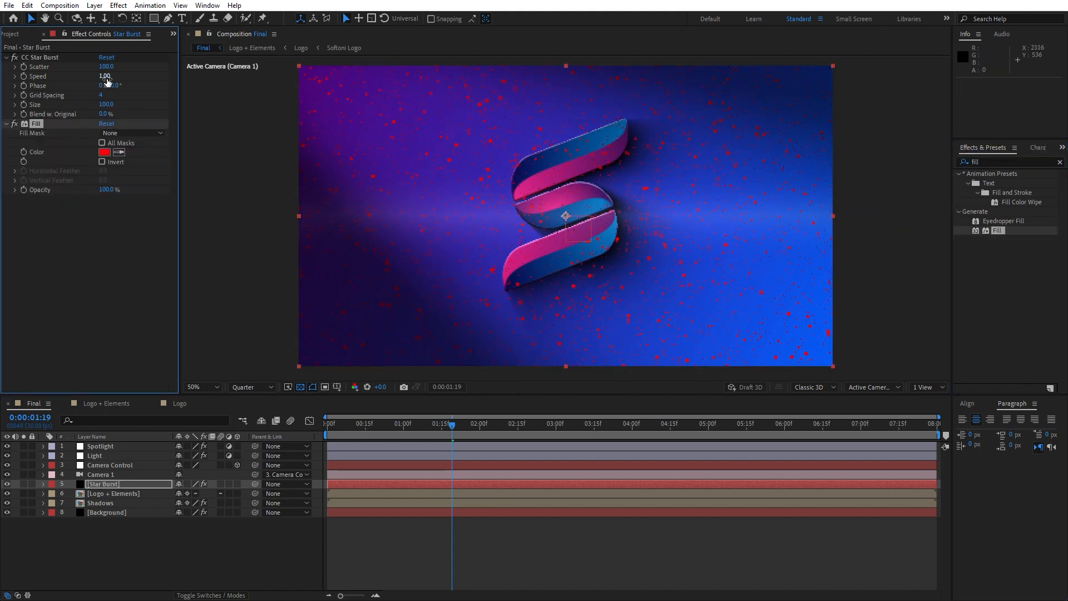
# Set the star burst's Scatter to 300 and its Speed to 0.2.
pyautogui.moveTo(106, 66); pyautogui.dragTo(156, 69)
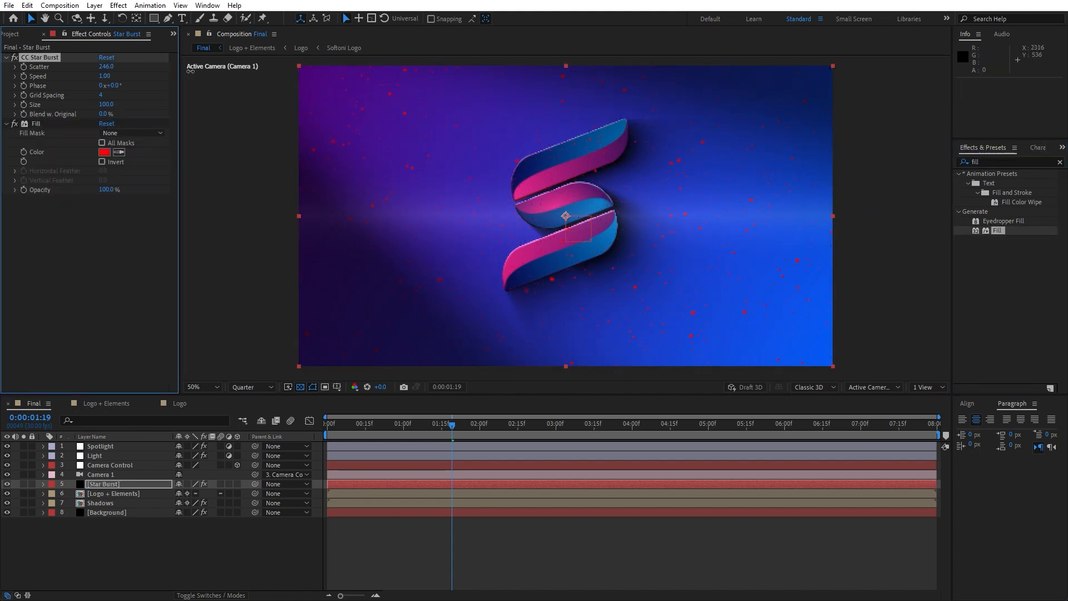
pyautogui.click(107, 67)
pyautogui.write('300')
pyautogui.press('Tab')
pyautogui.write('0')
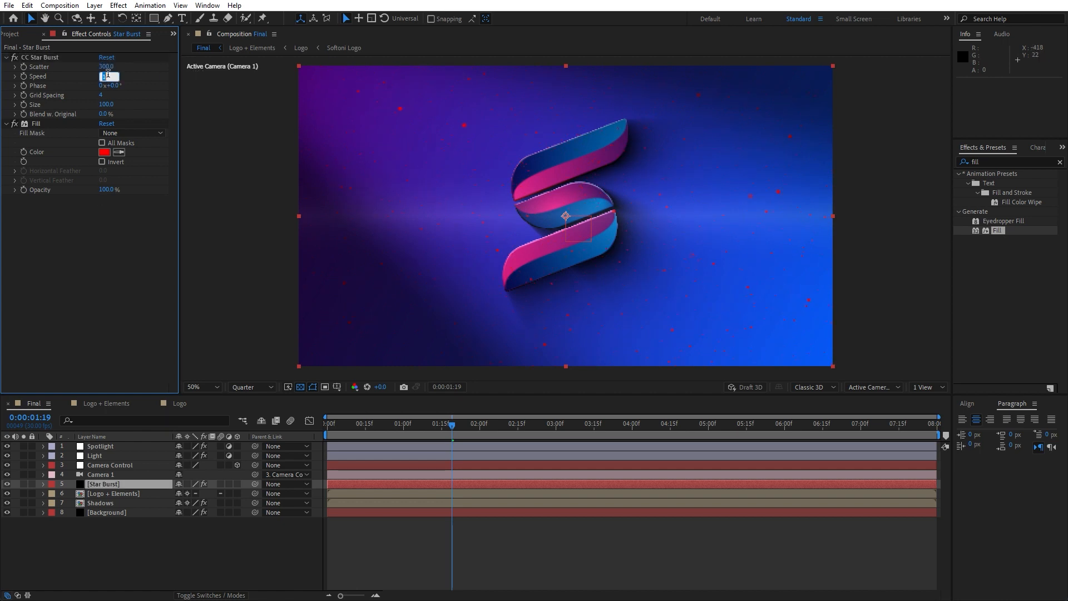
pyautogui.write('.2')
pyautogui.press('Return')
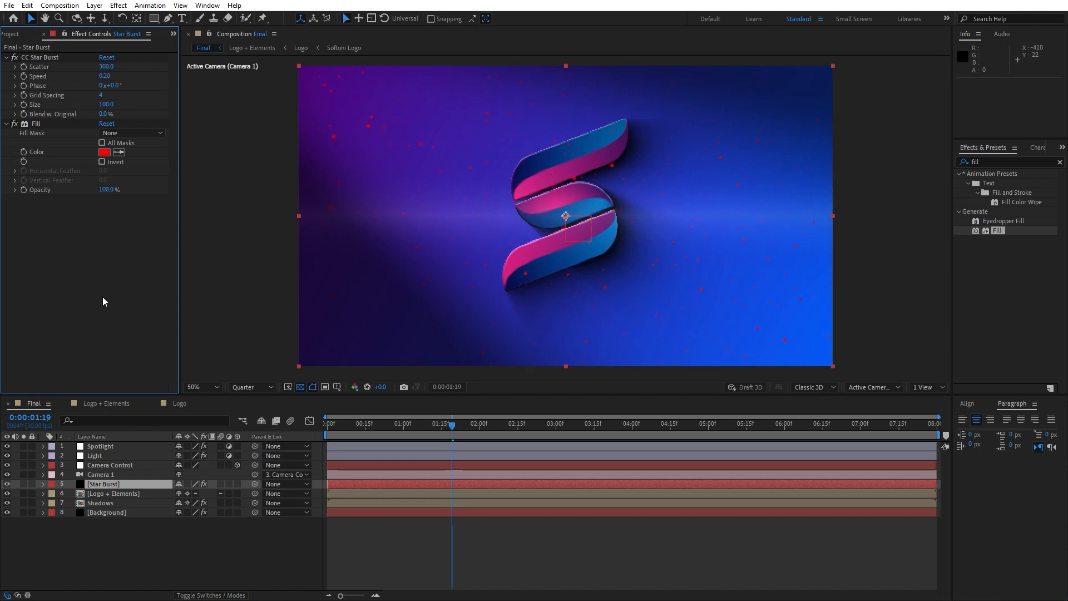
# Set the star burst's Fill color to white (FFFFFF) and the composition preview resolution to Half.
pyautogui.click(104, 152)
pyautogui.write('ffffff')
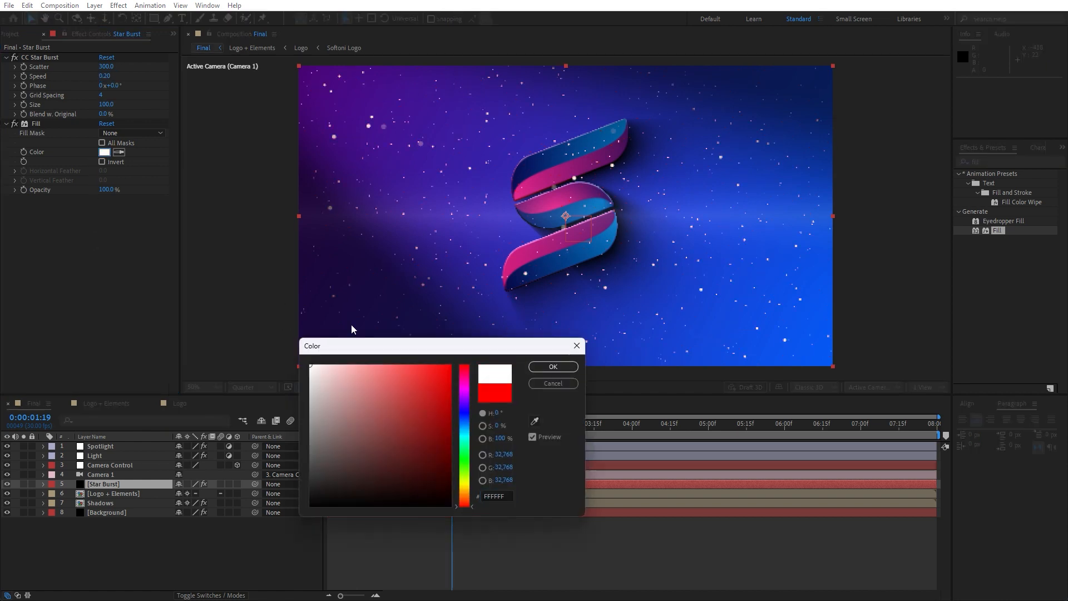
pyautogui.click(551, 372)
pyautogui.click(269, 533)
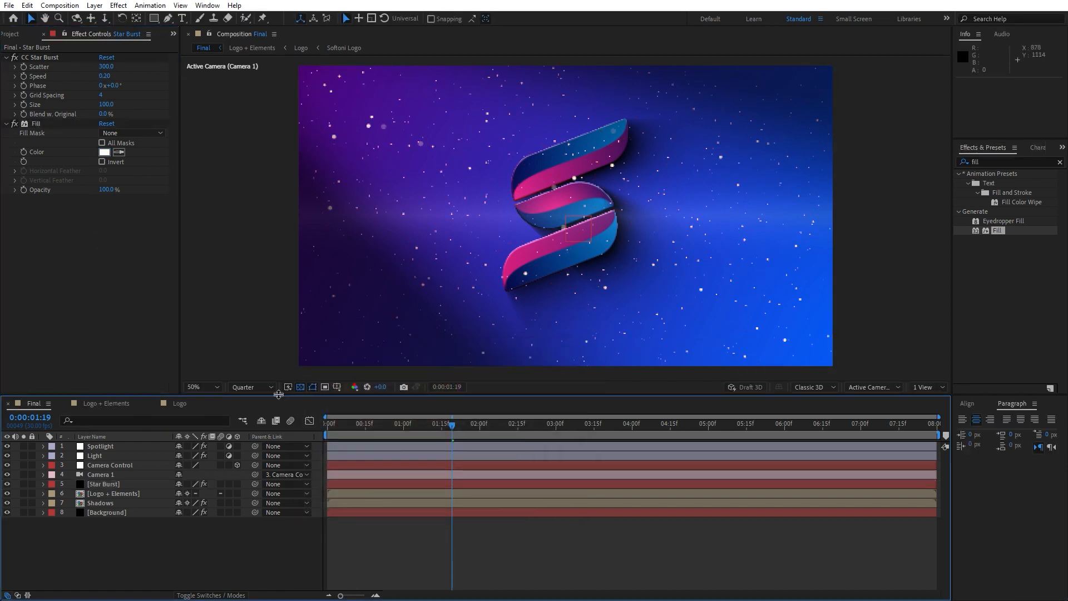
pyautogui.click(252, 387)
pyautogui.click(259, 407)
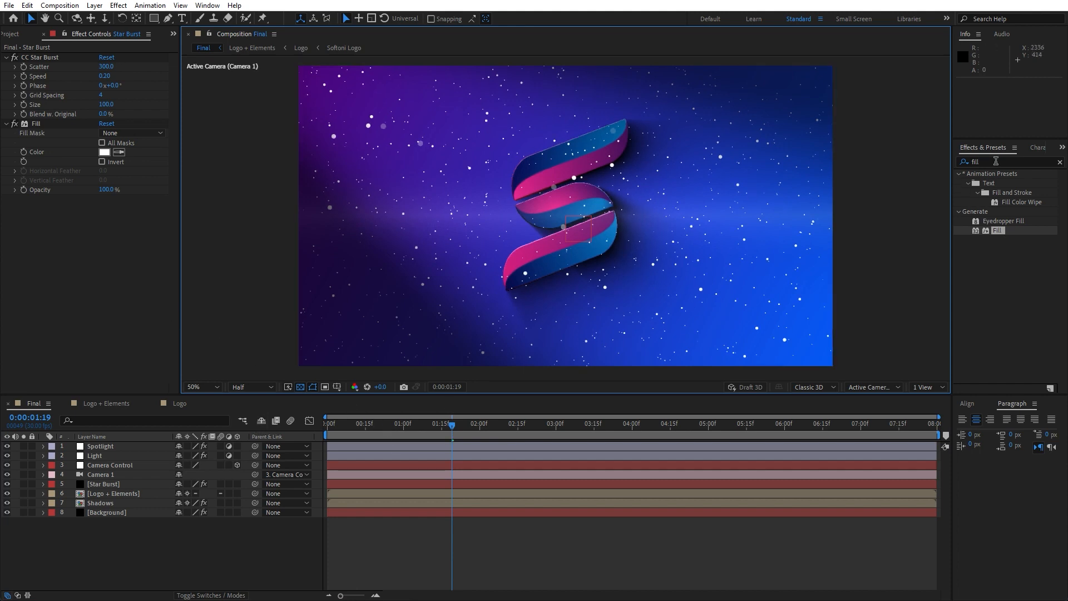
# Add Roughen Edges to the Star Burst layer and reduce its Border to 1.10.
pyautogui.click(995, 160)
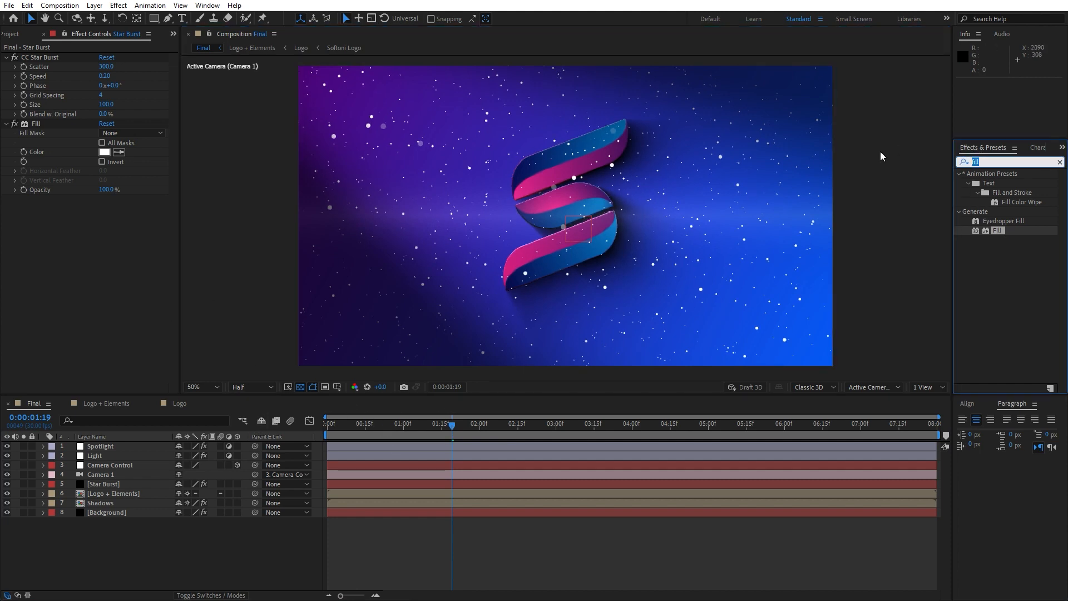
pyautogui.write('rough')
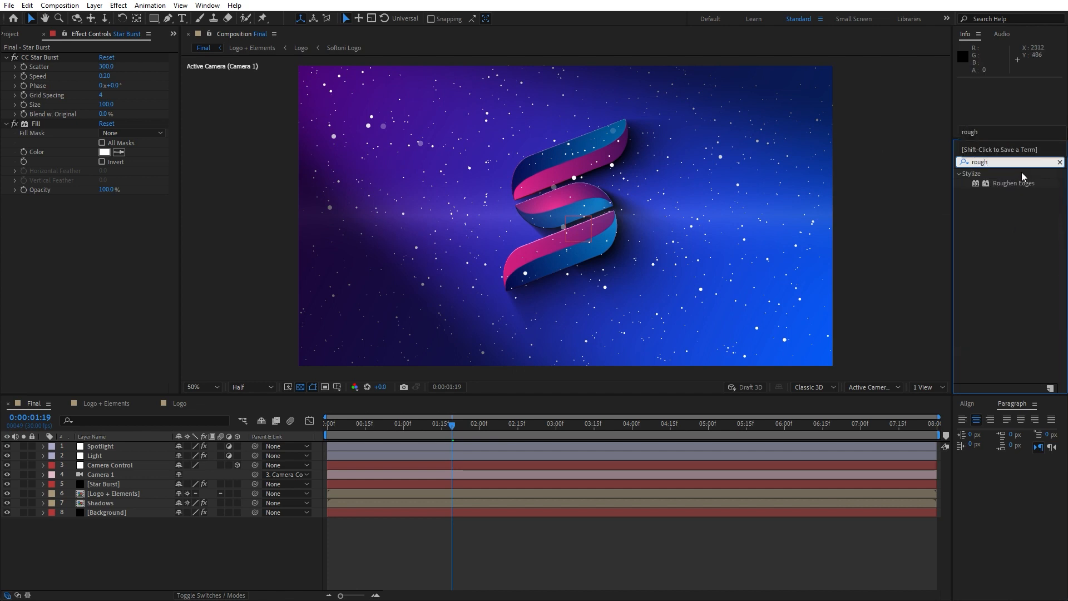
pyautogui.moveTo(1023, 176); pyautogui.dragTo(63, 315)
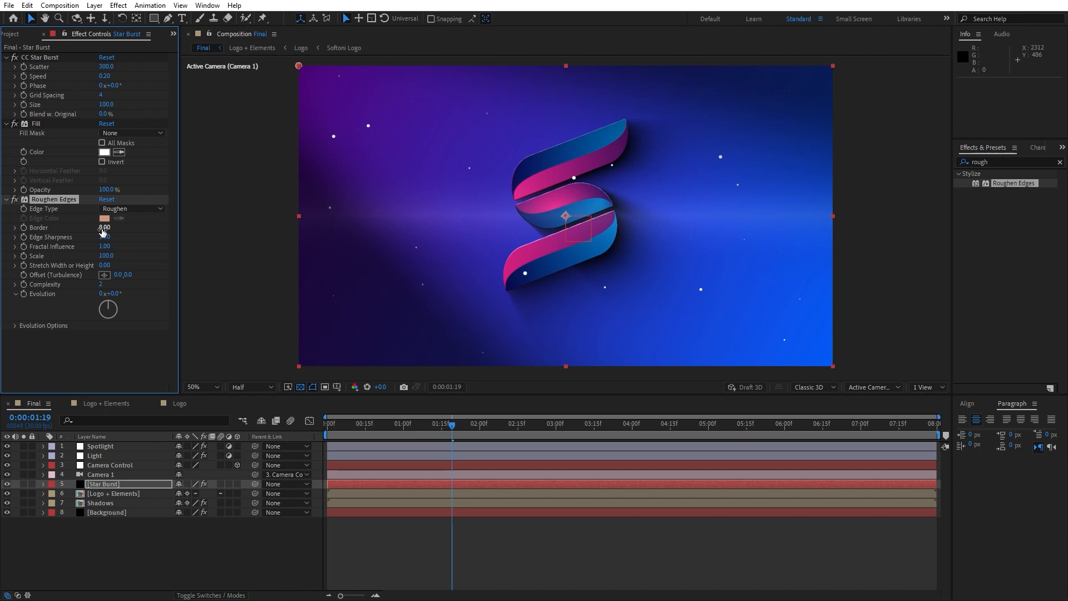
pyautogui.moveTo(104, 230)
pyautogui.mouseDown()
pyautogui.moveTo(185, 233)
pyautogui.moveTo(105, 236)
pyautogui.mouseUp()
pyautogui.moveTo(105, 228); pyautogui.dragTo(69, 225)
# Add the Stylize Glow effect to the Star Burst layer after Roughen Edges.
pyautogui.moveTo(997, 163); pyautogui.dragTo(782, 161)
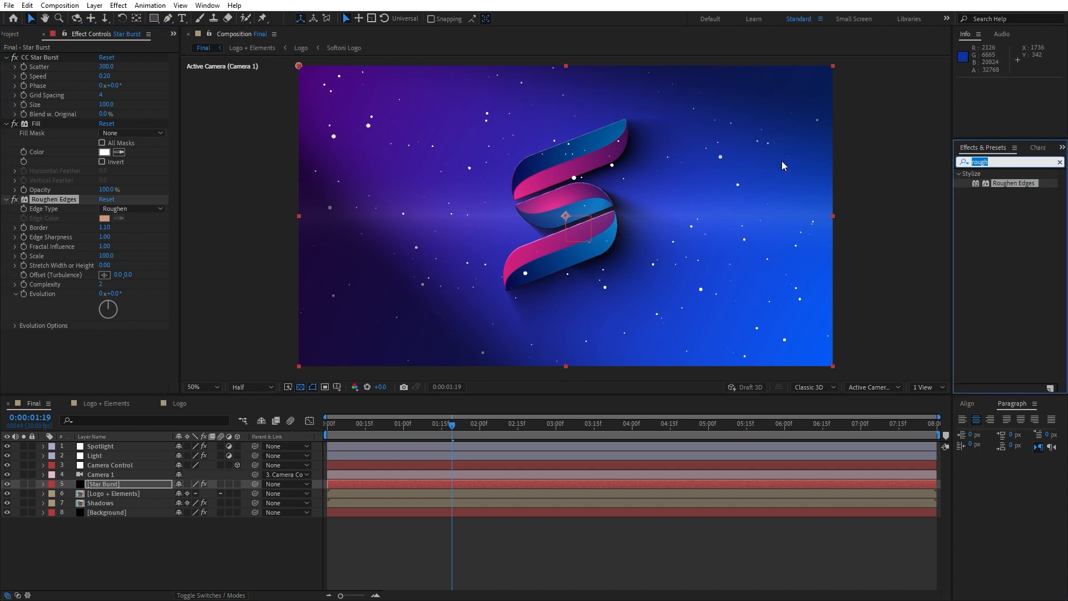
pyautogui.write('glow')
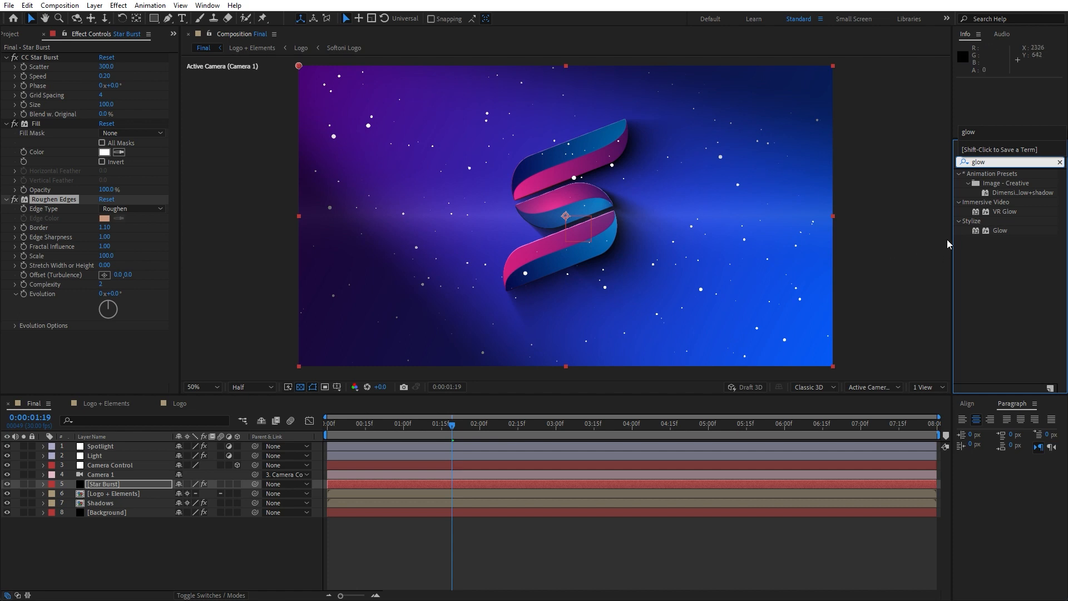
pyautogui.moveTo(1000, 230); pyautogui.dragTo(148, 370)
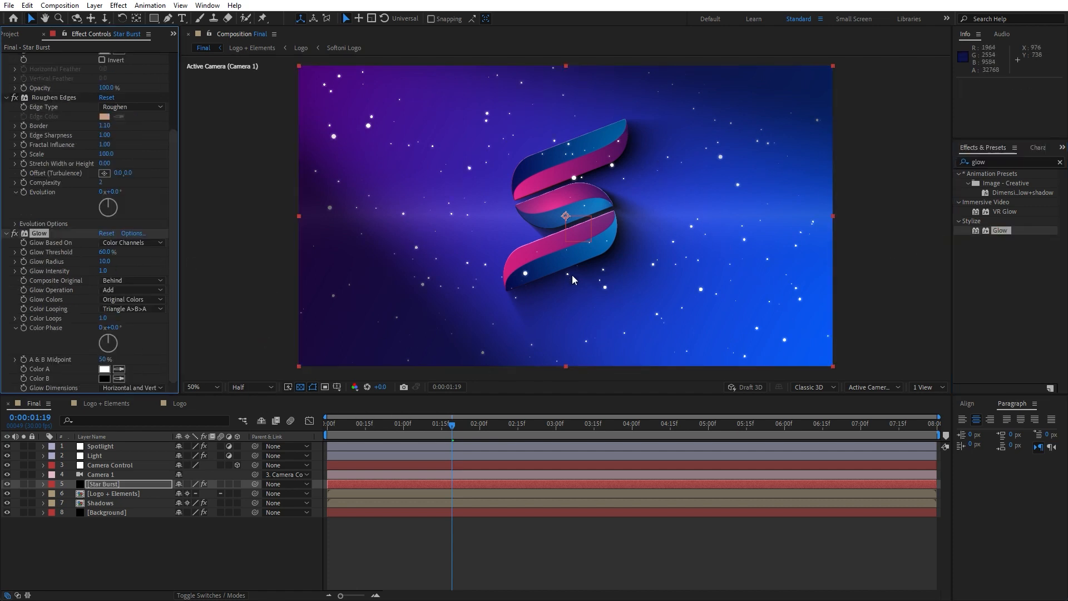
# Scrub and play back the star particle animation, then park the playhead at 0:00:01:16.
pyautogui.moveTo(337, 429); pyautogui.dragTo(435, 426)
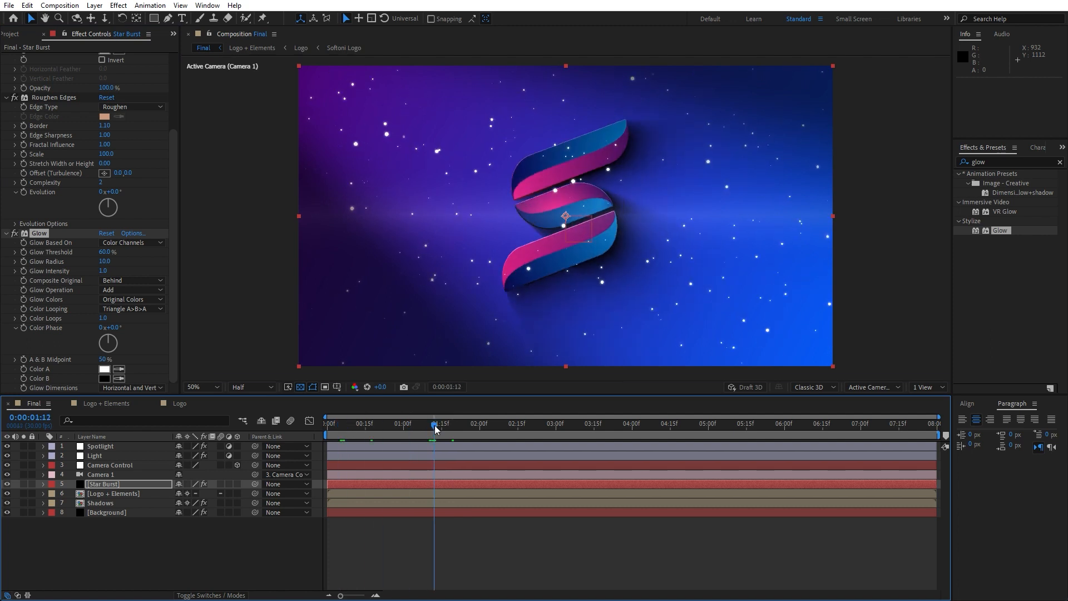
pyautogui.press('space')
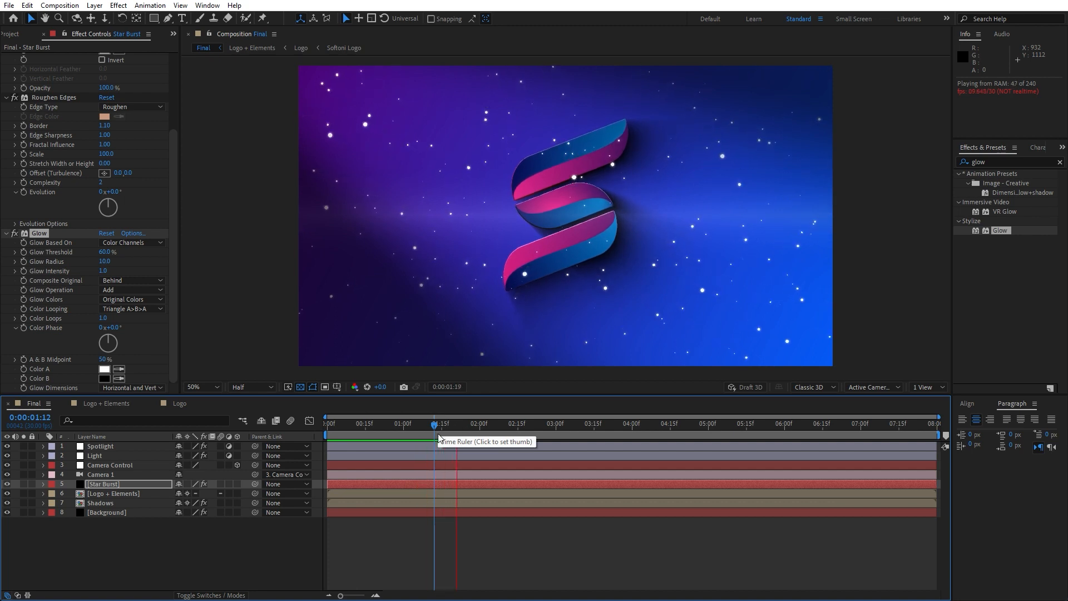
pyautogui.click(445, 426)
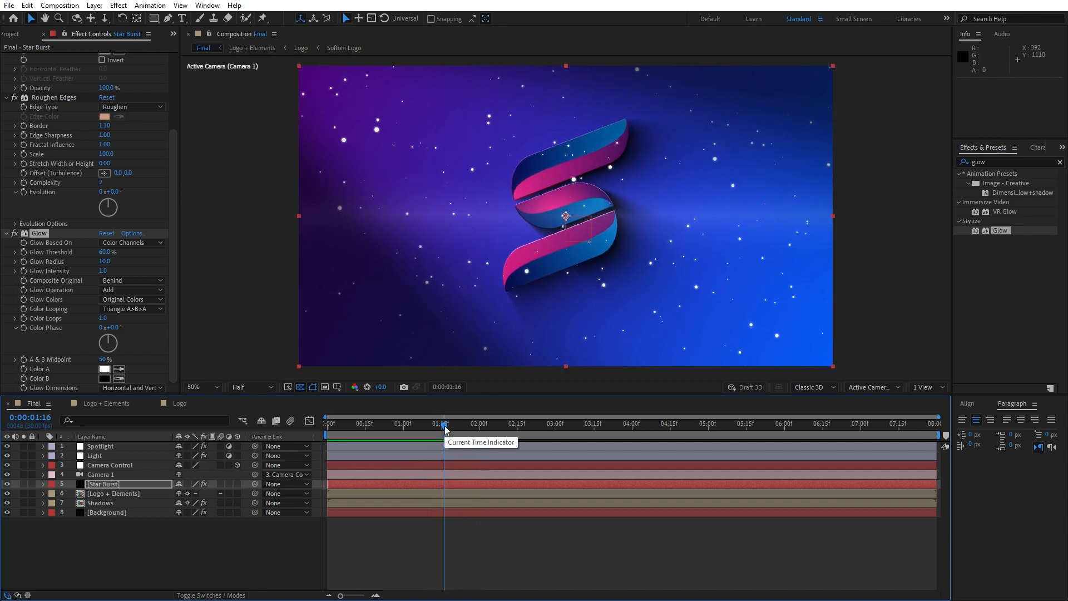
# Create a black comp-size solid named Grid.
pyautogui.rightClick(219, 546)
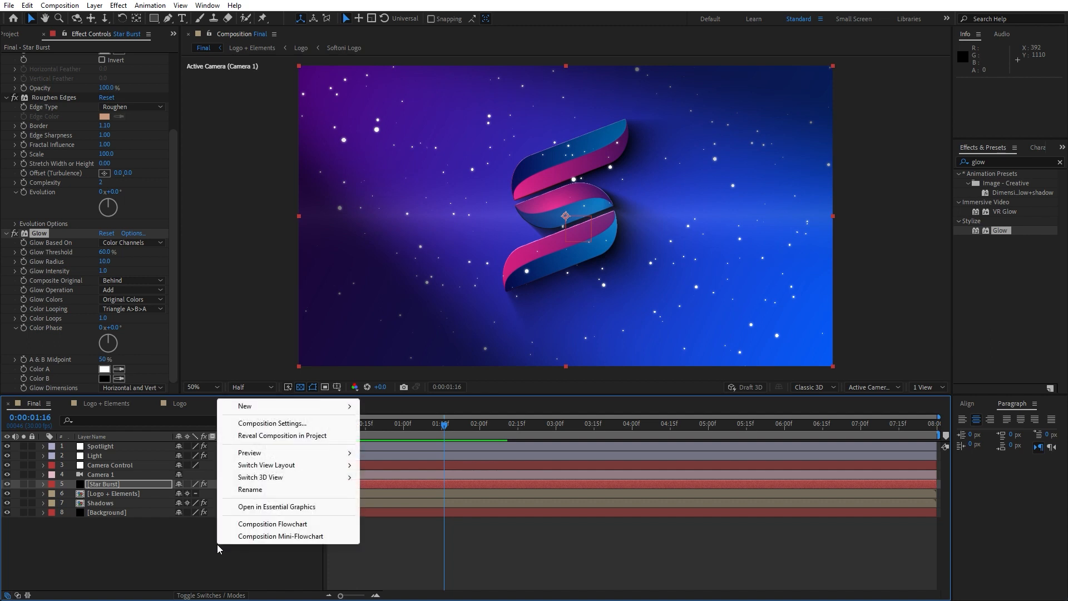
pyautogui.moveTo(259, 409)
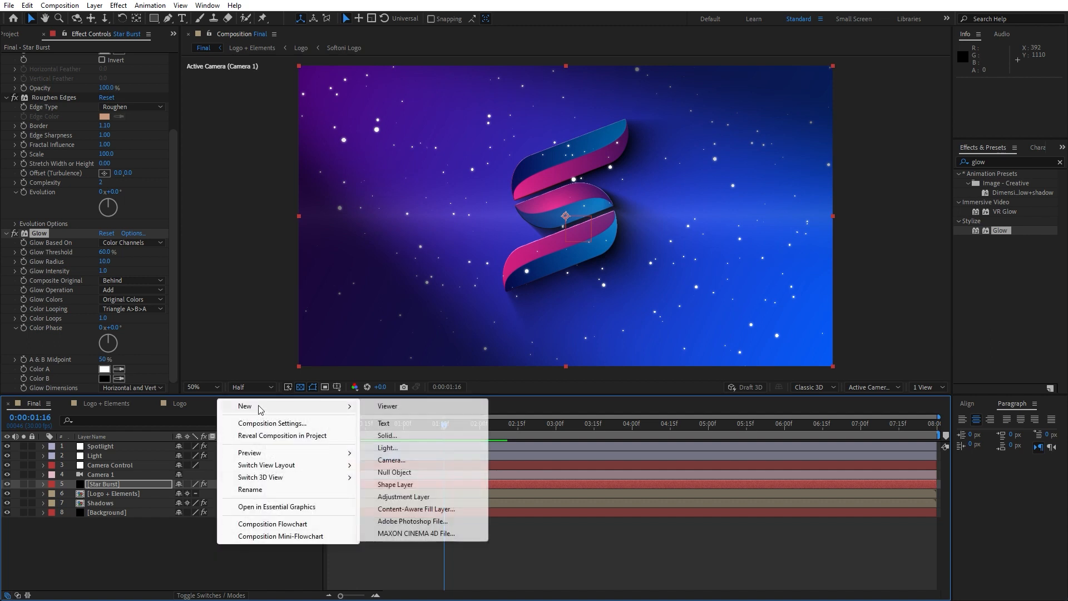
pyautogui.click(400, 435)
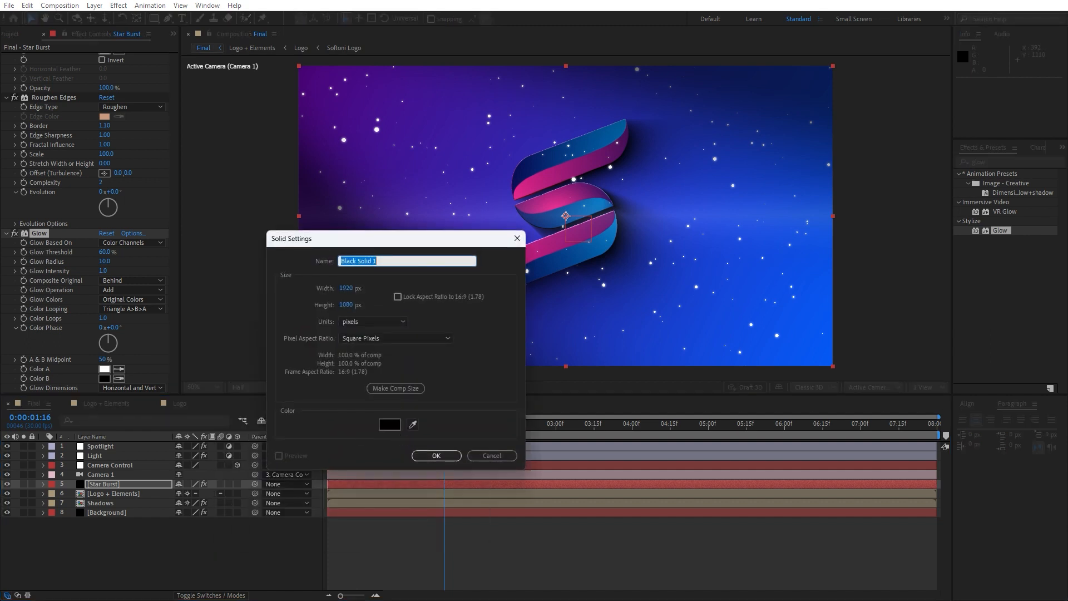
pyautogui.write('Grid')
pyautogui.press('Return')
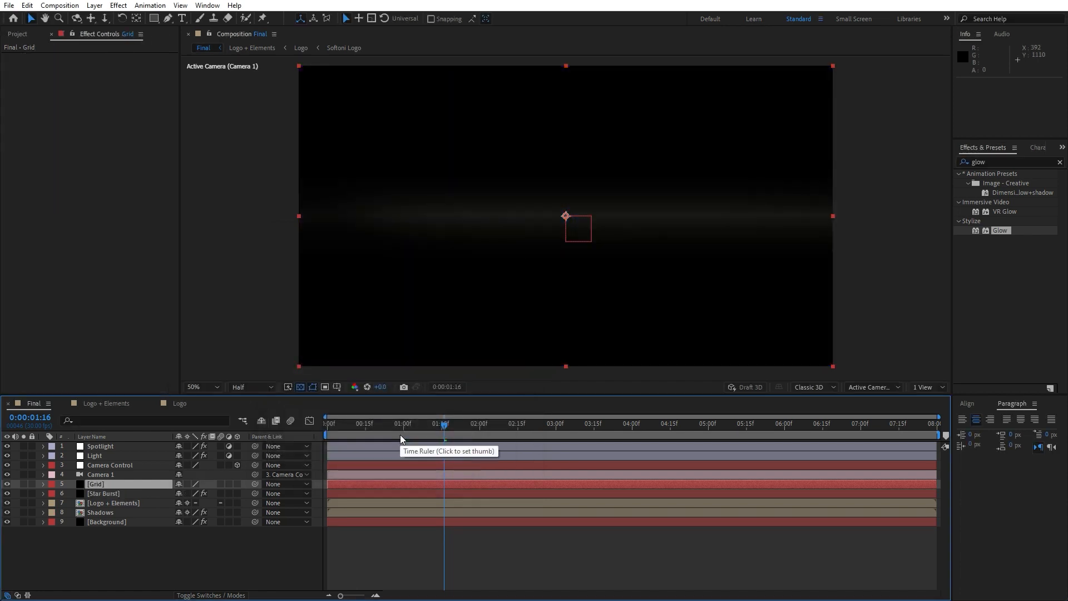
# Apply the Grid effect to the Grid layer and move the layer directly above Background.
pyautogui.doubleClick(998, 162)
pyautogui.write('grid')
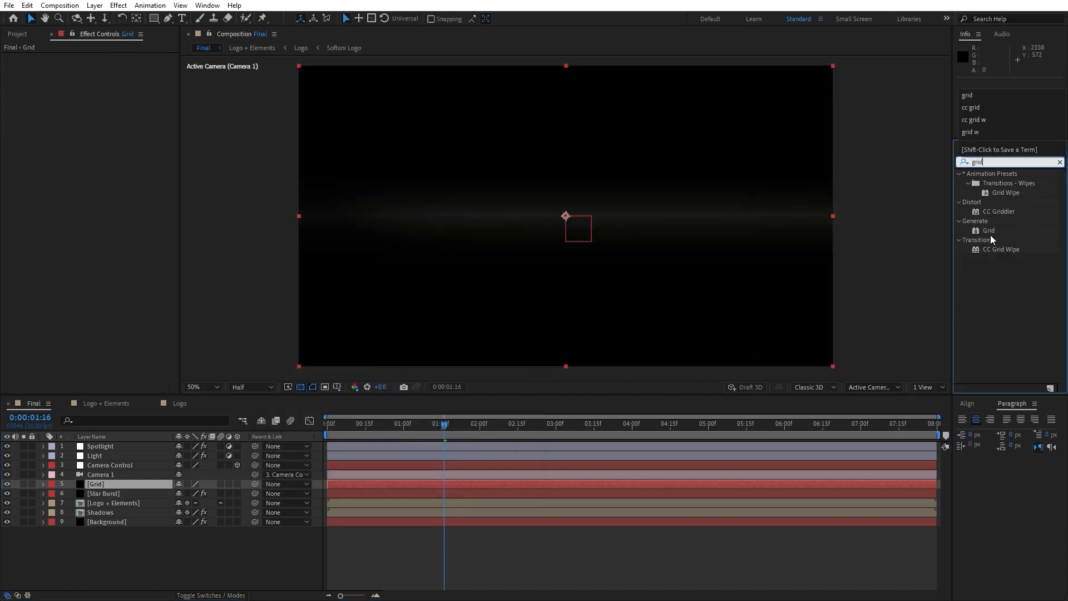
pyautogui.moveTo(989, 230); pyautogui.dragTo(107, 482)
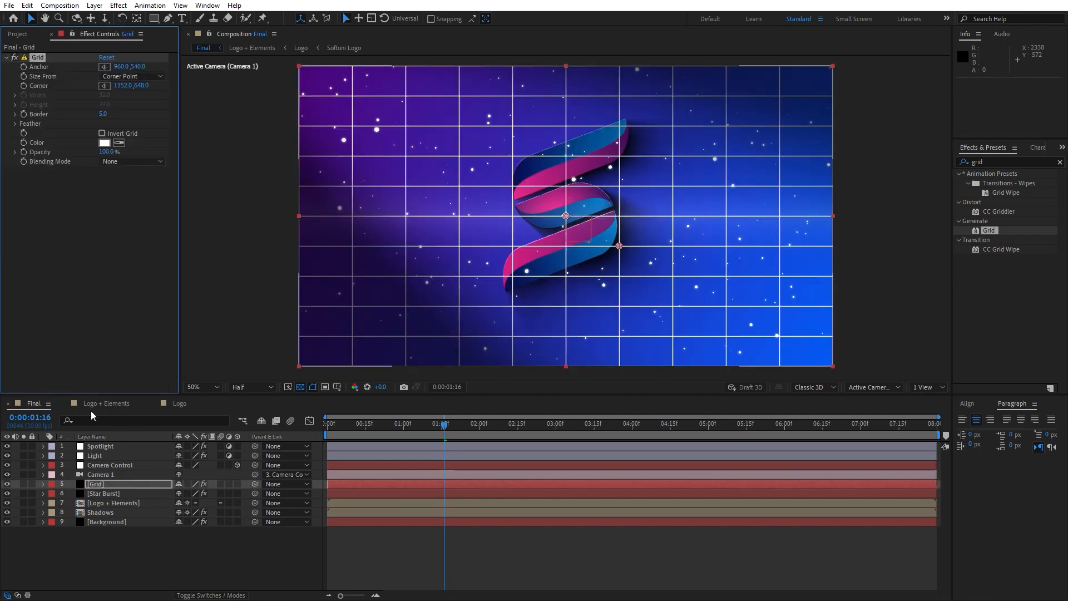
pyautogui.click(98, 484)
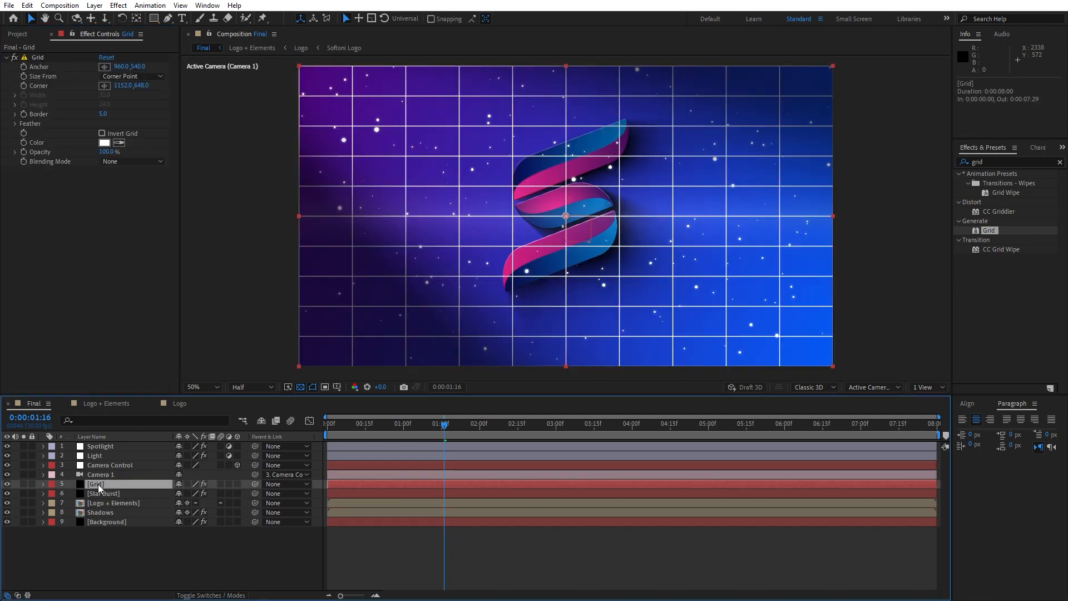
pyautogui.moveTo(98, 484); pyautogui.dragTo(111, 515)
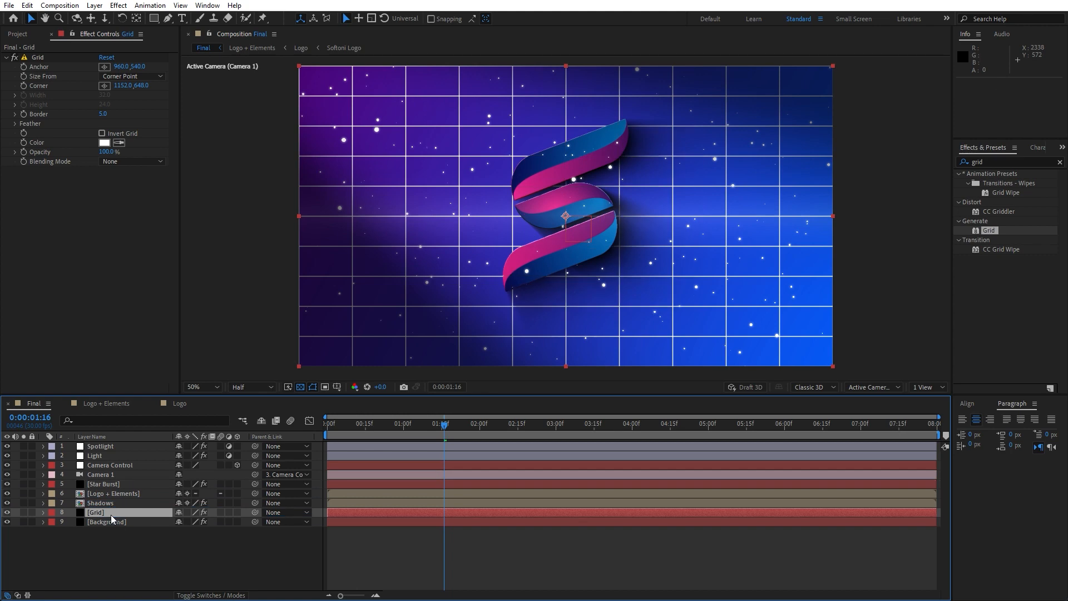
# Size the Grid effect by Width Slider, with a width of 20 and a border of 1.
pyautogui.click(122, 78)
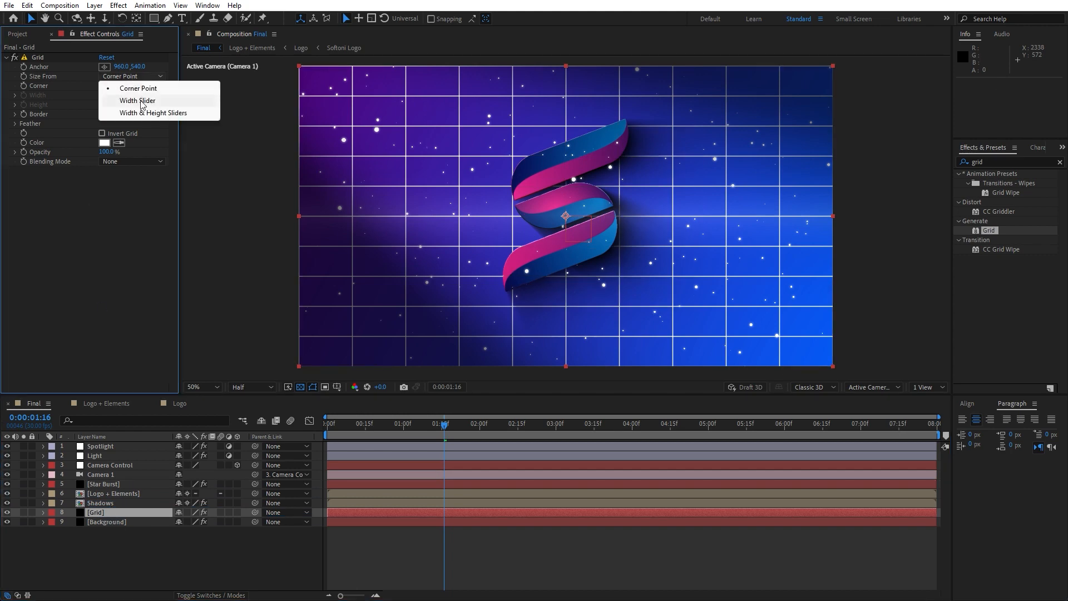
pyautogui.click(140, 100)
pyautogui.click(110, 98)
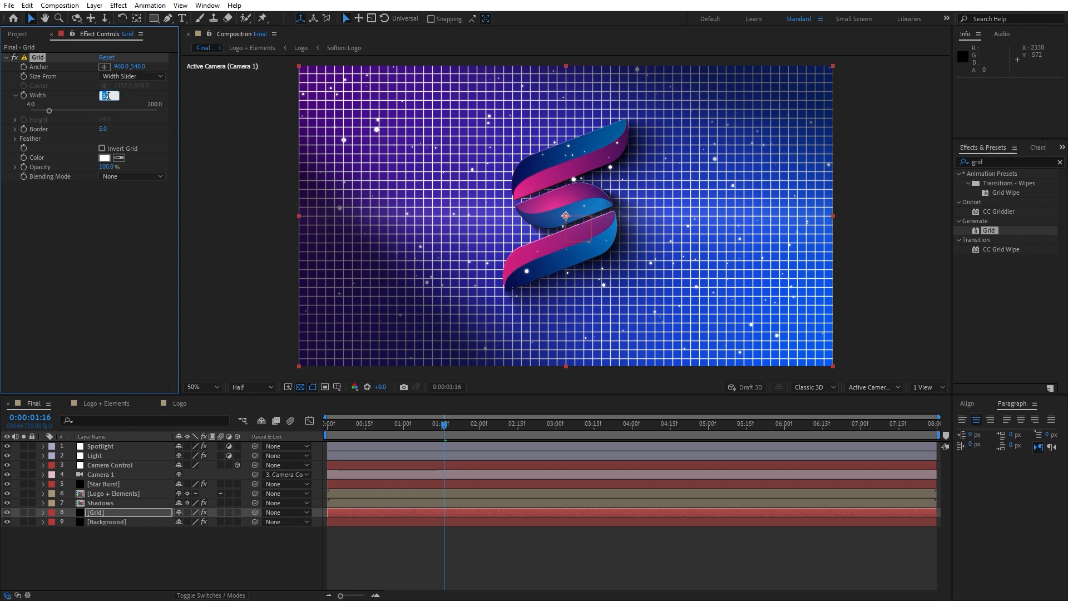
pyautogui.write('20')
pyautogui.press('Return')
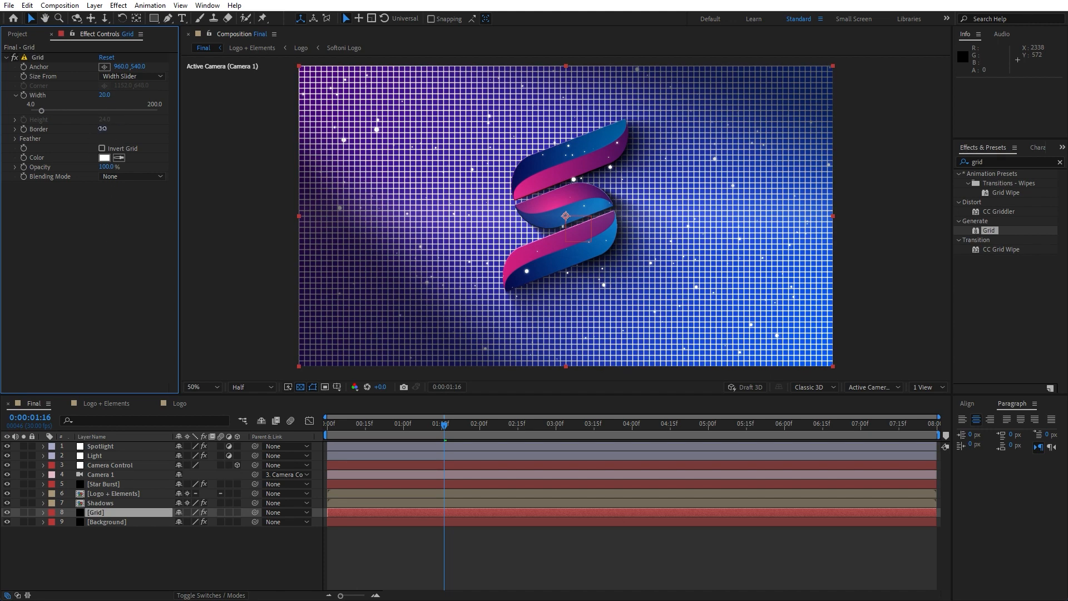
pyautogui.click(103, 129)
pyautogui.write('1')
pyautogui.press('Return')
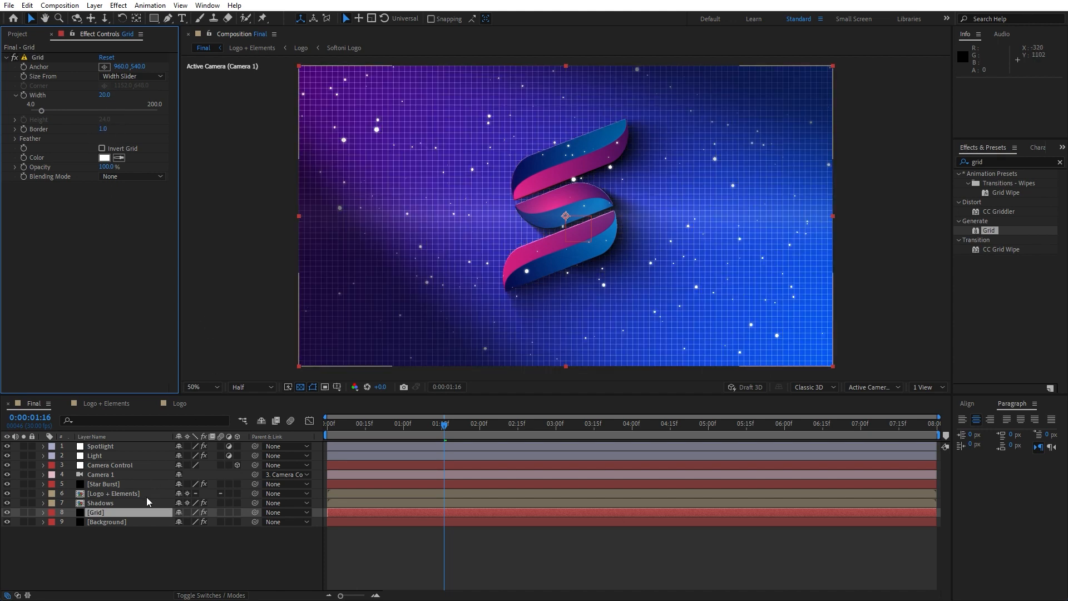
# Set the Grid layer's blending mode to Overlay and lower its opacity to 50%.
pyautogui.click(211, 596)
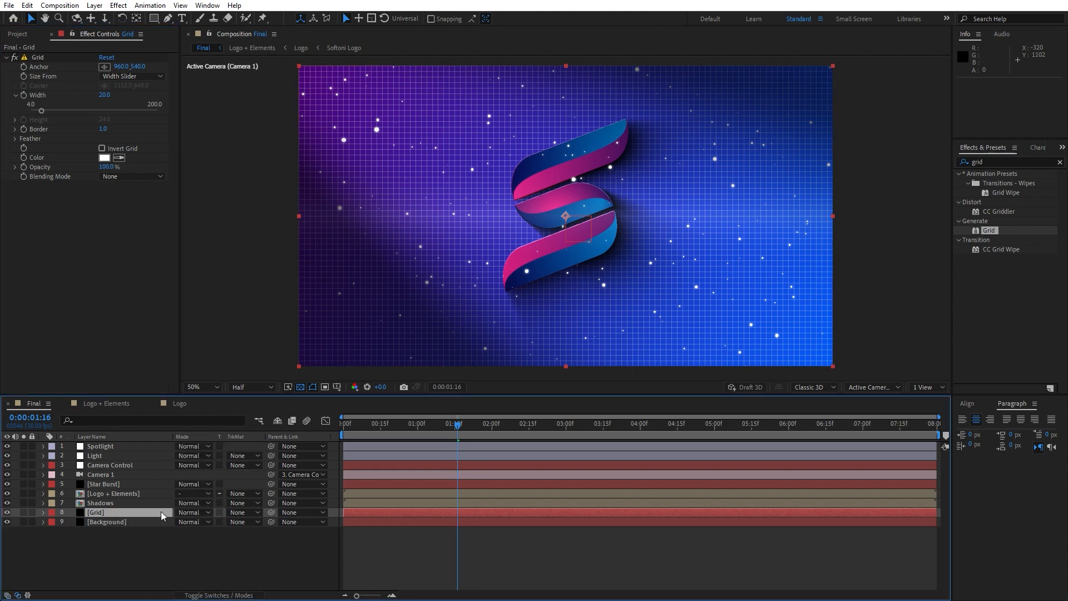
pyautogui.click(192, 512)
pyautogui.click(211, 224)
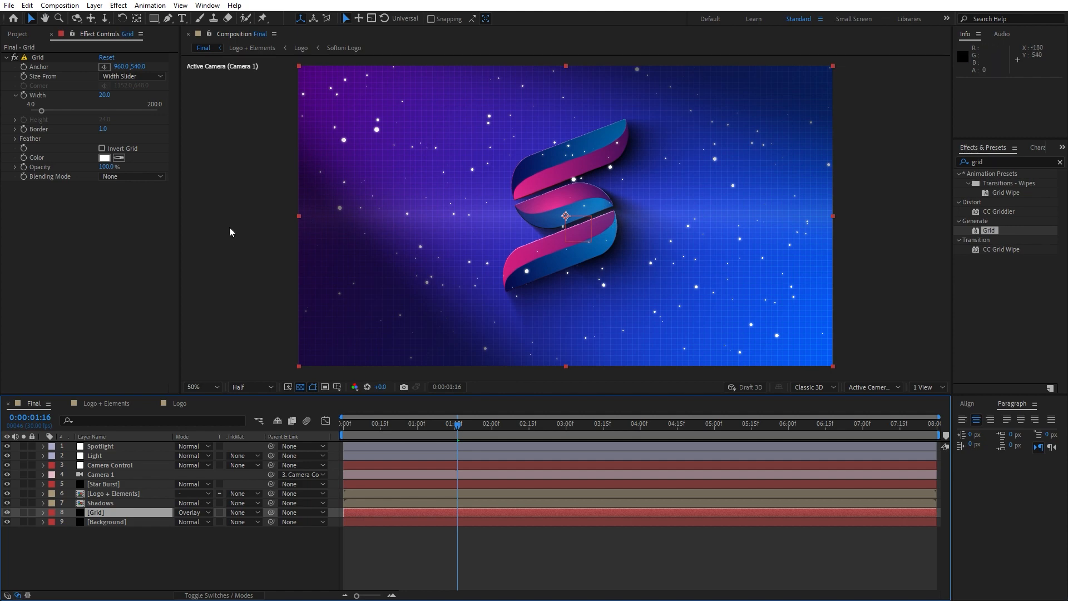
pyautogui.scroll(1, 597, 305)
pyautogui.scroll(-1, 779, 246)
pyautogui.press('t')
pyautogui.moveTo(184, 526); pyautogui.dragTo(168, 525)
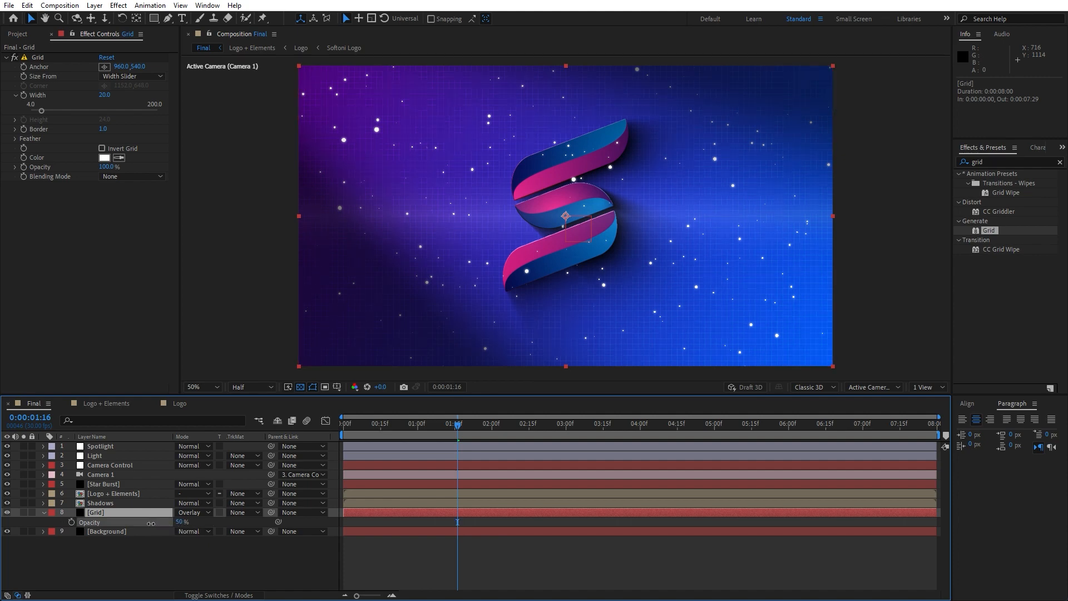
# Deselect the layer, preview the animation with the background grid, and park the playhead at 0:00:02:13.
pyautogui.click(154, 559)
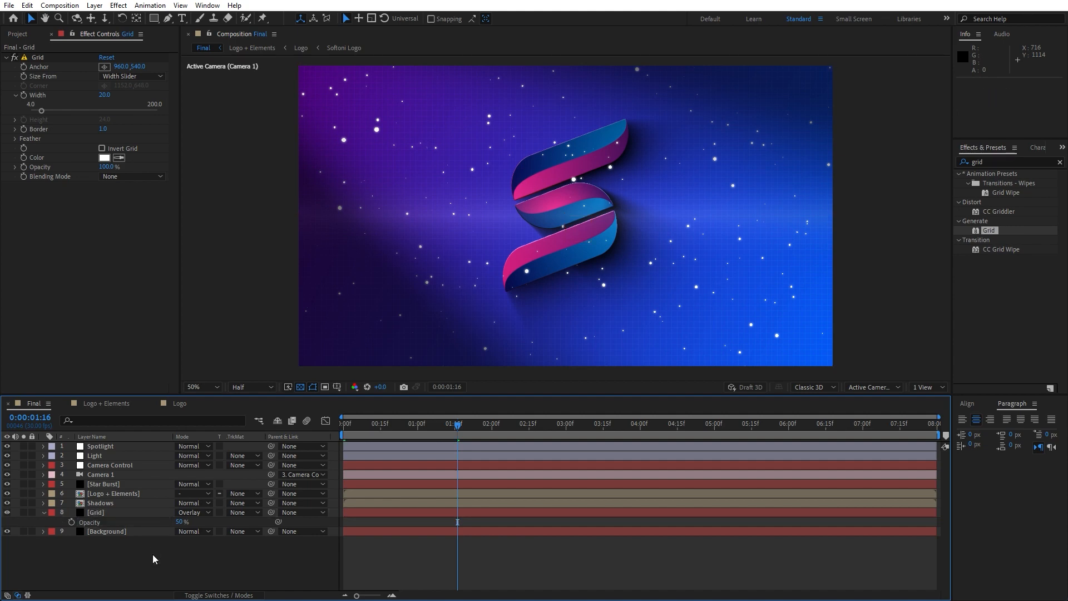
pyautogui.press('space')
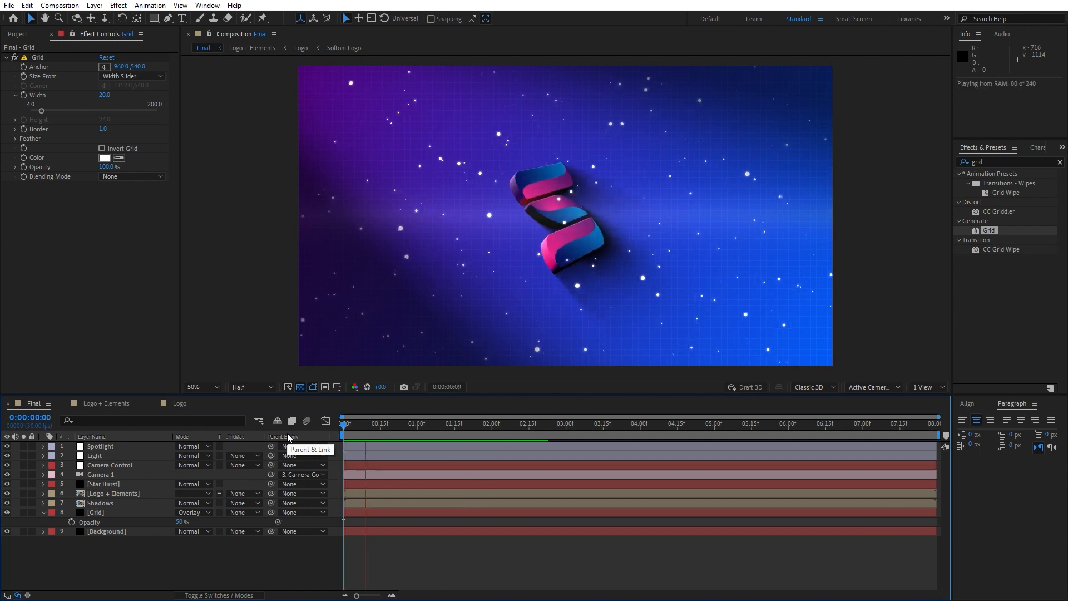
pyautogui.click(524, 429)
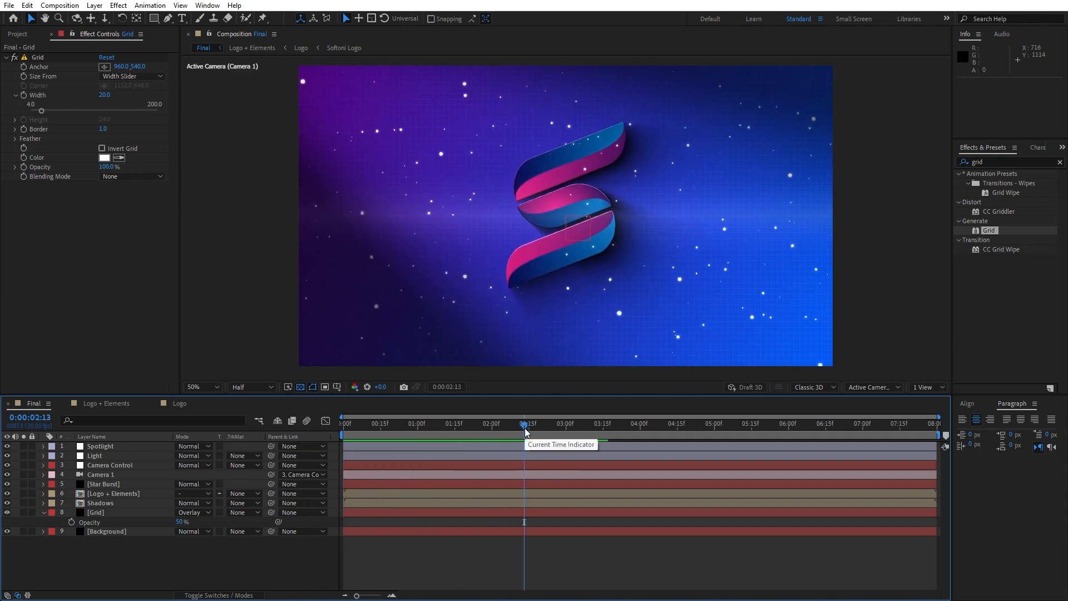